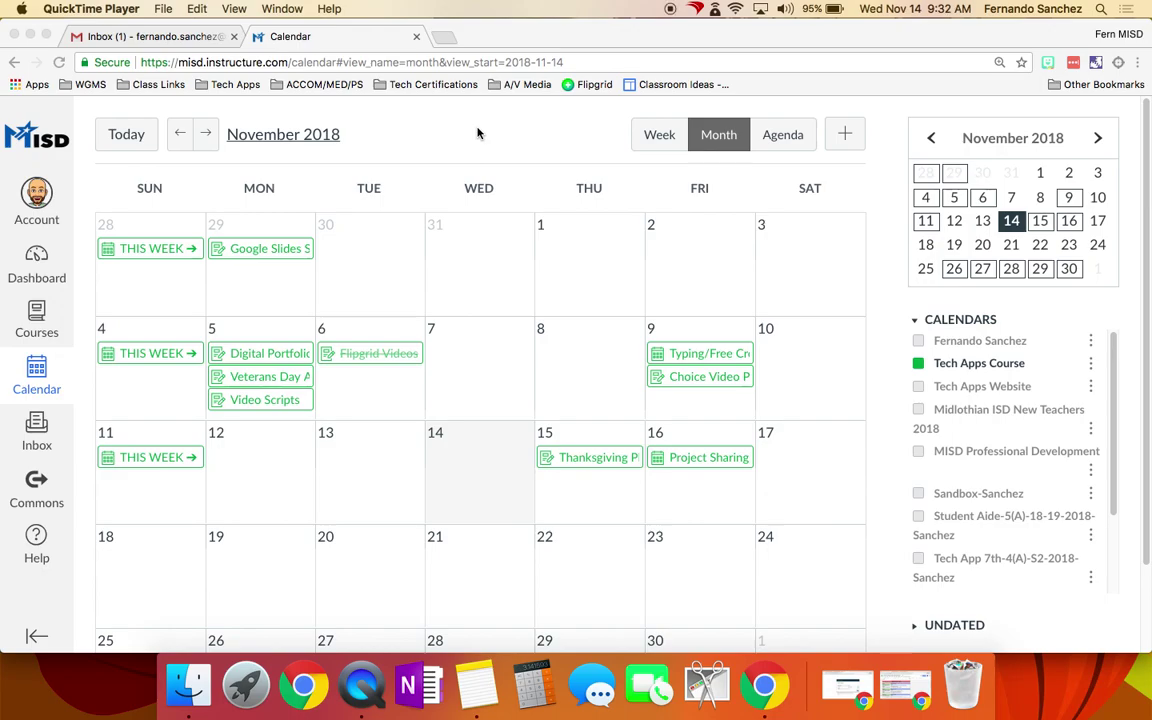
Open the full assignment page of the Thanksgiving Planning Project from its November 15 calendar entry
left_click(581, 459)
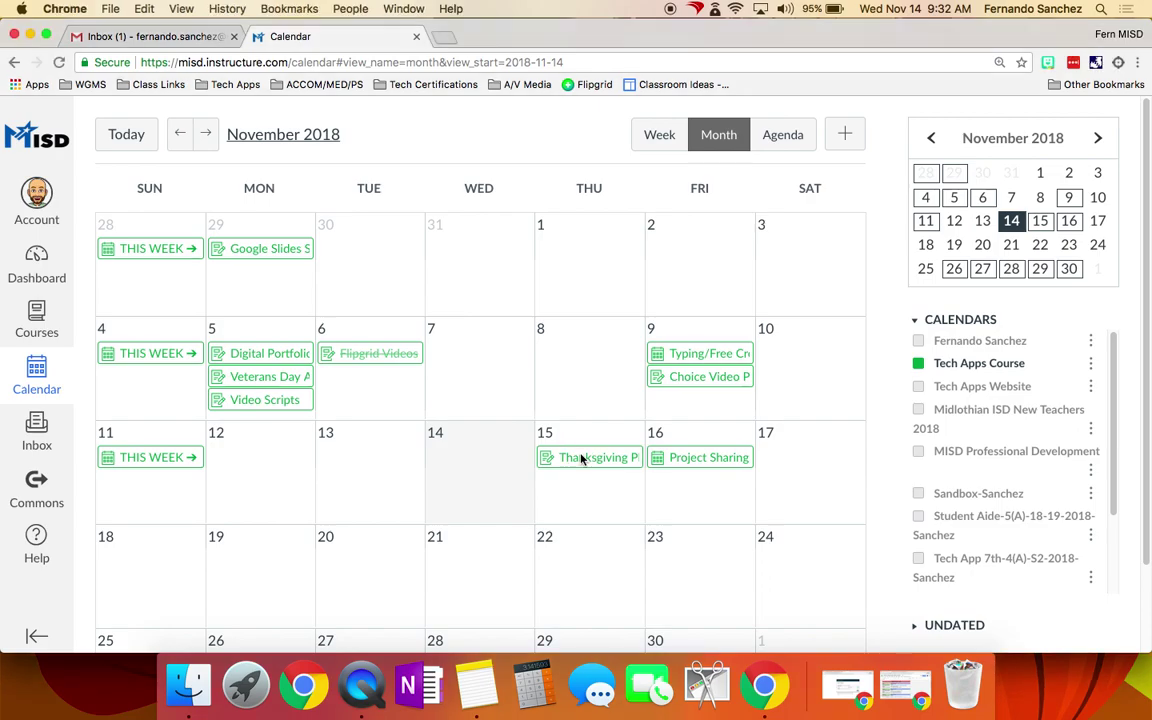
left_click(576, 462)
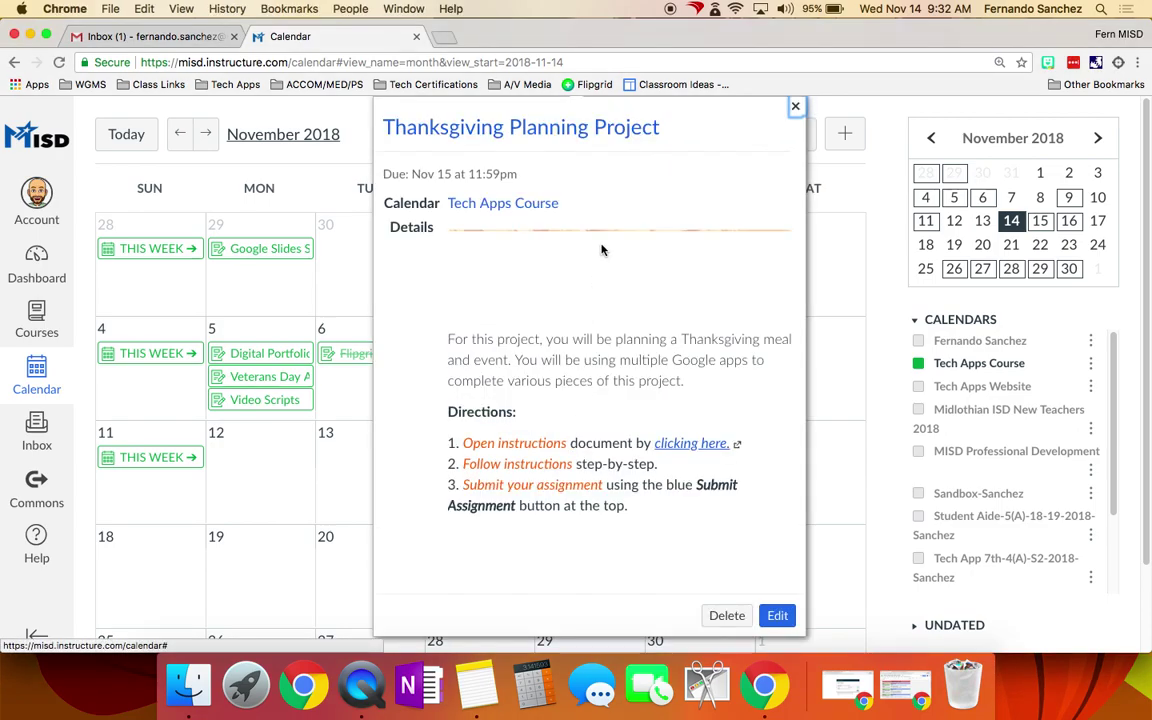
left_click(557, 132)
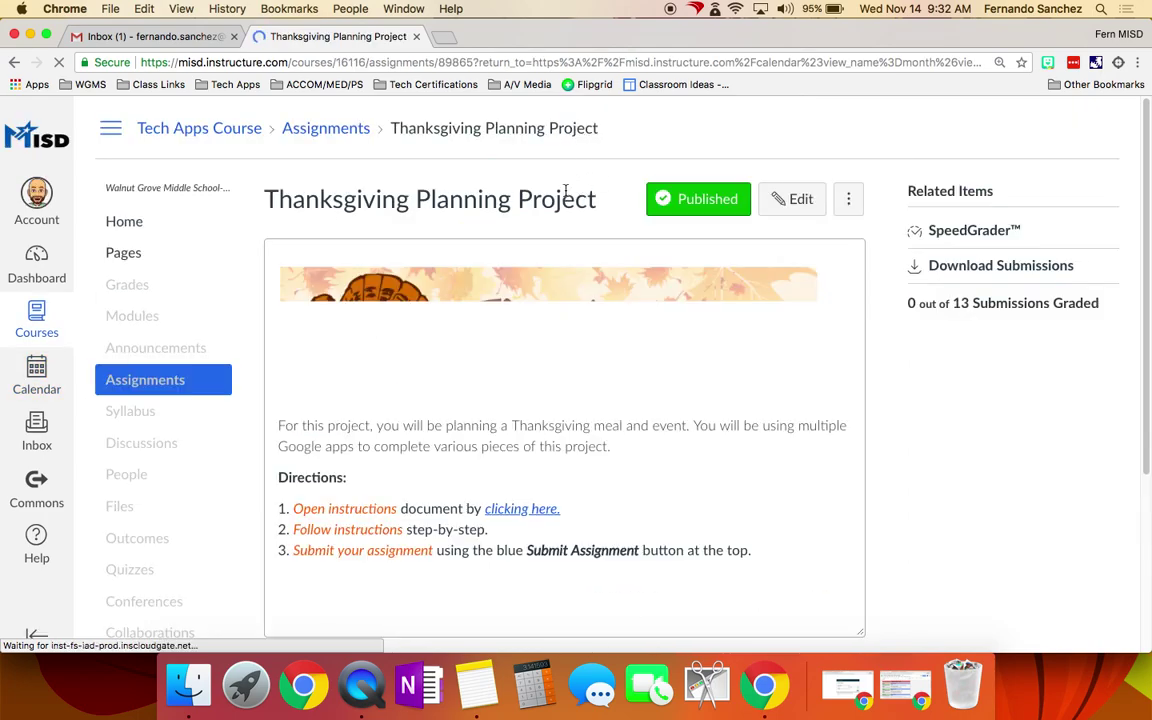
key("super+equal")
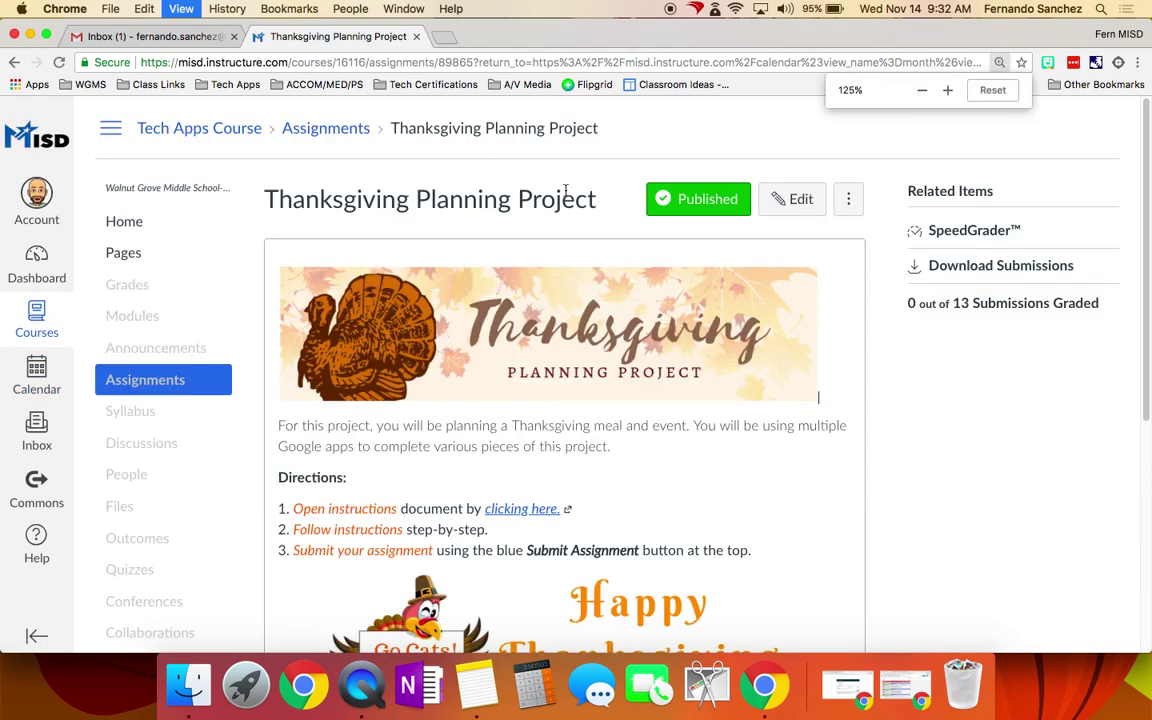
key("super+equal")
Review the project description and directions on the assignment page and open the linked instructions document
scroll(697, 339, "down", 3)
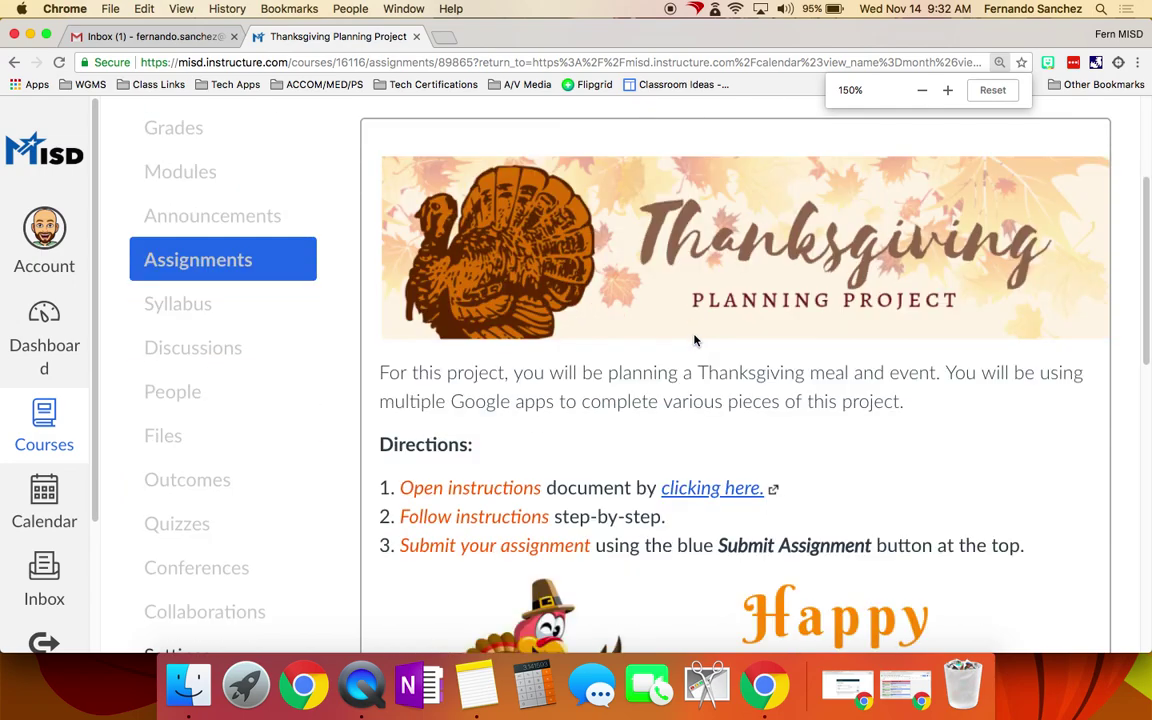
scroll(695, 341, "down", 3)
left_click_drag(380, 334, 1041, 393)
left_click(1026, 368)
scroll(995, 359, "up", 2)
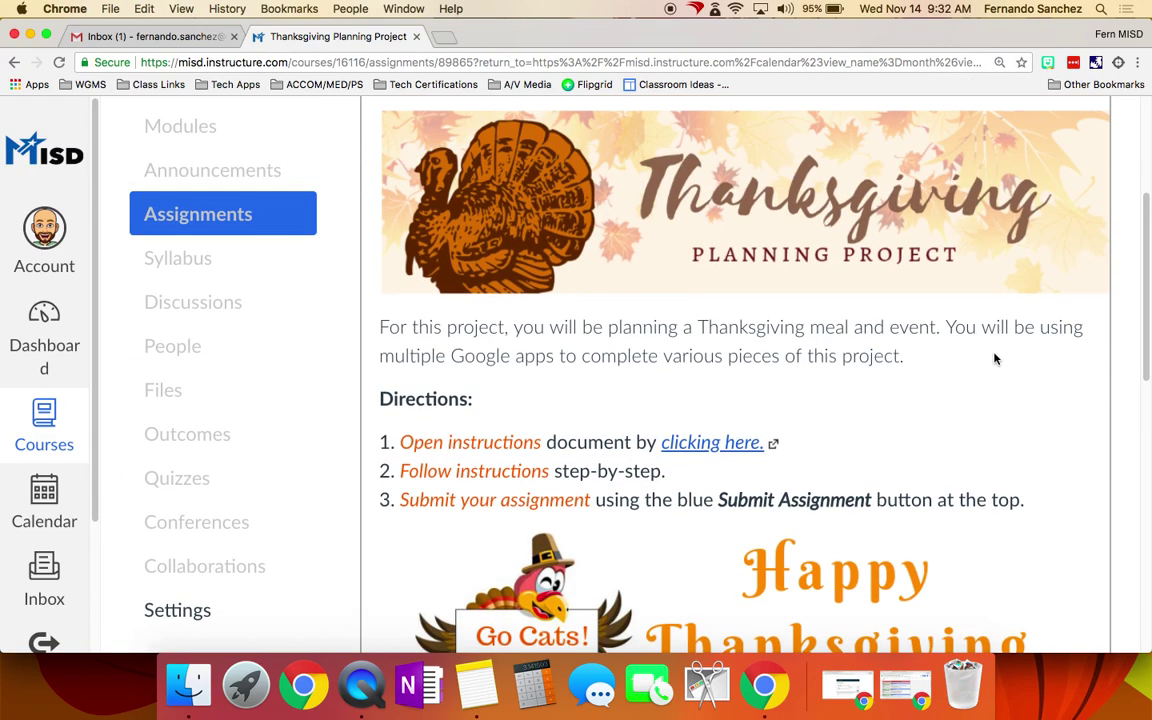
scroll(995, 359, "up", 2)
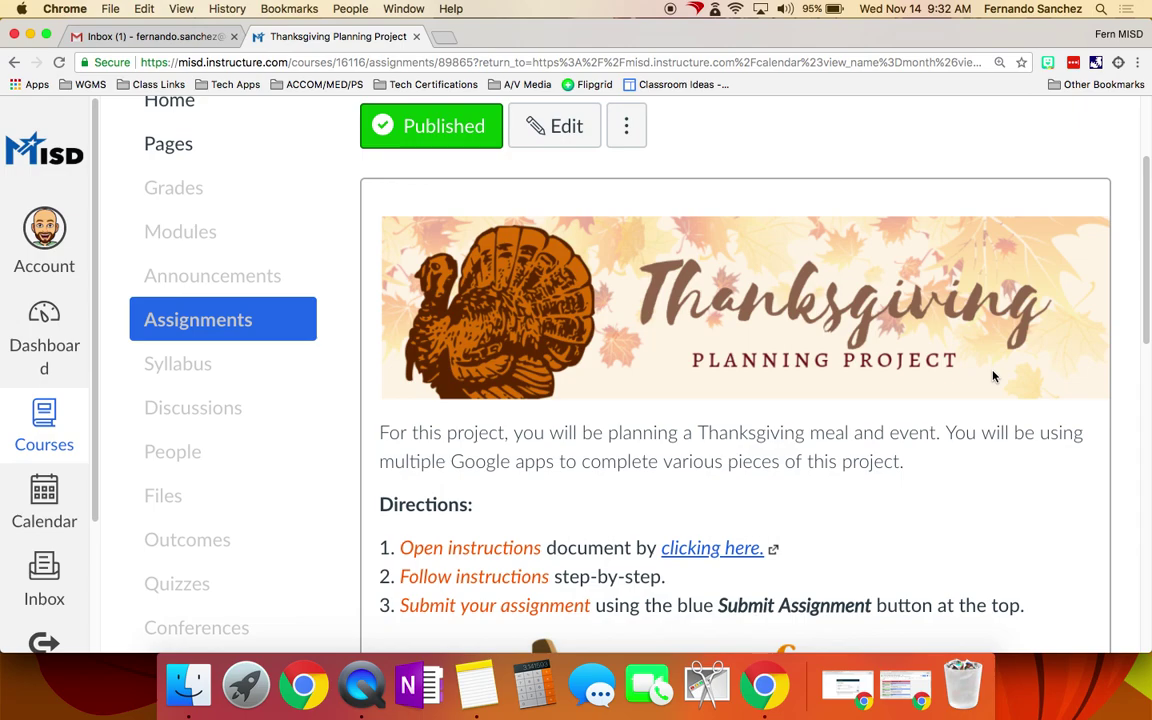
scroll(893, 488, "down", 2)
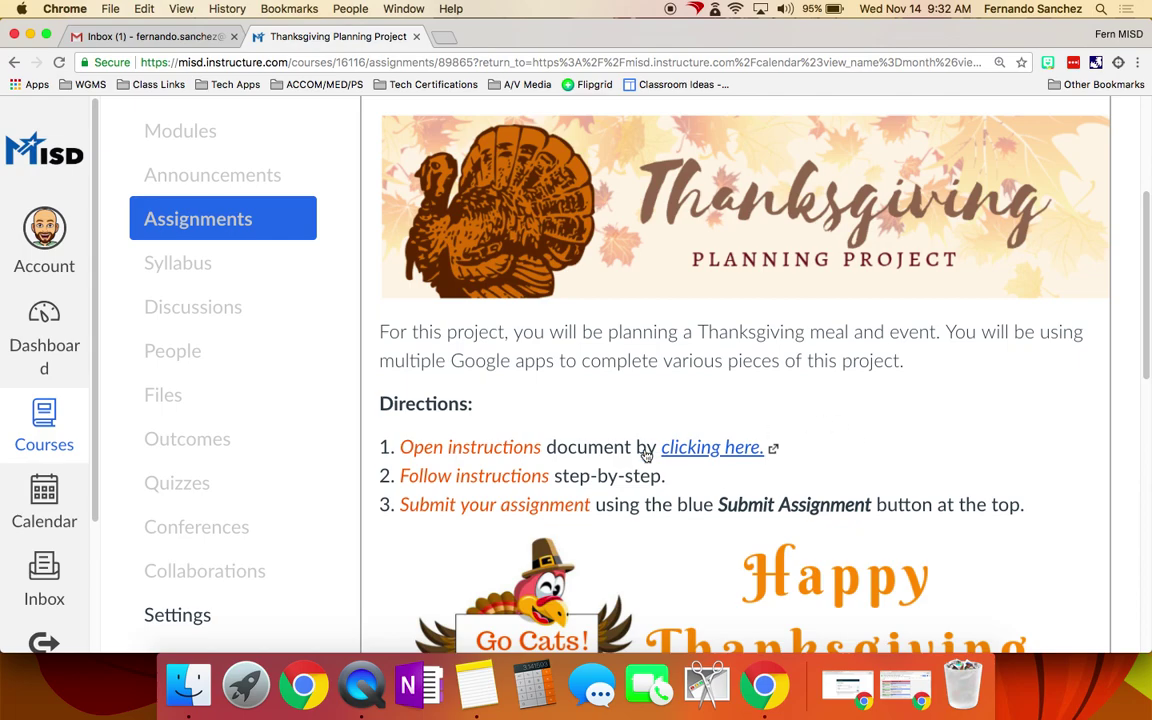
left_click_drag(401, 450, 532, 465)
left_click(411, 478)
left_click(663, 447)
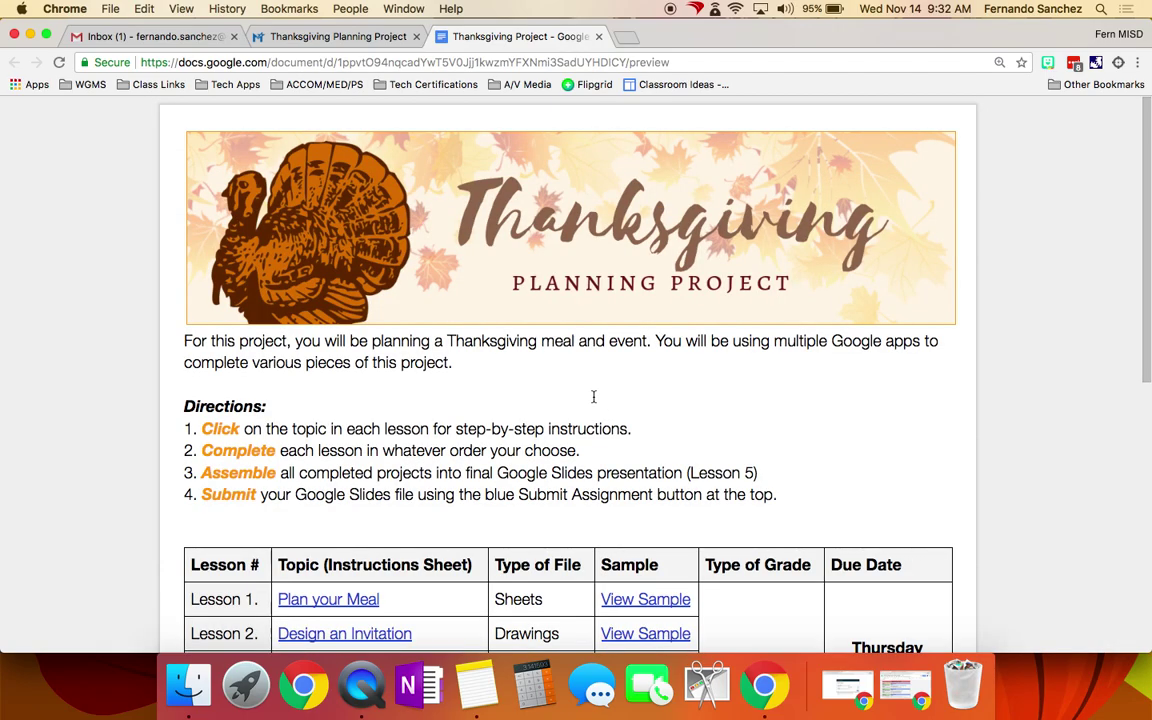
Read the directions and the lesson table in the Thanksgiving Project instructions document
key("super+equal")
key("super+equal")
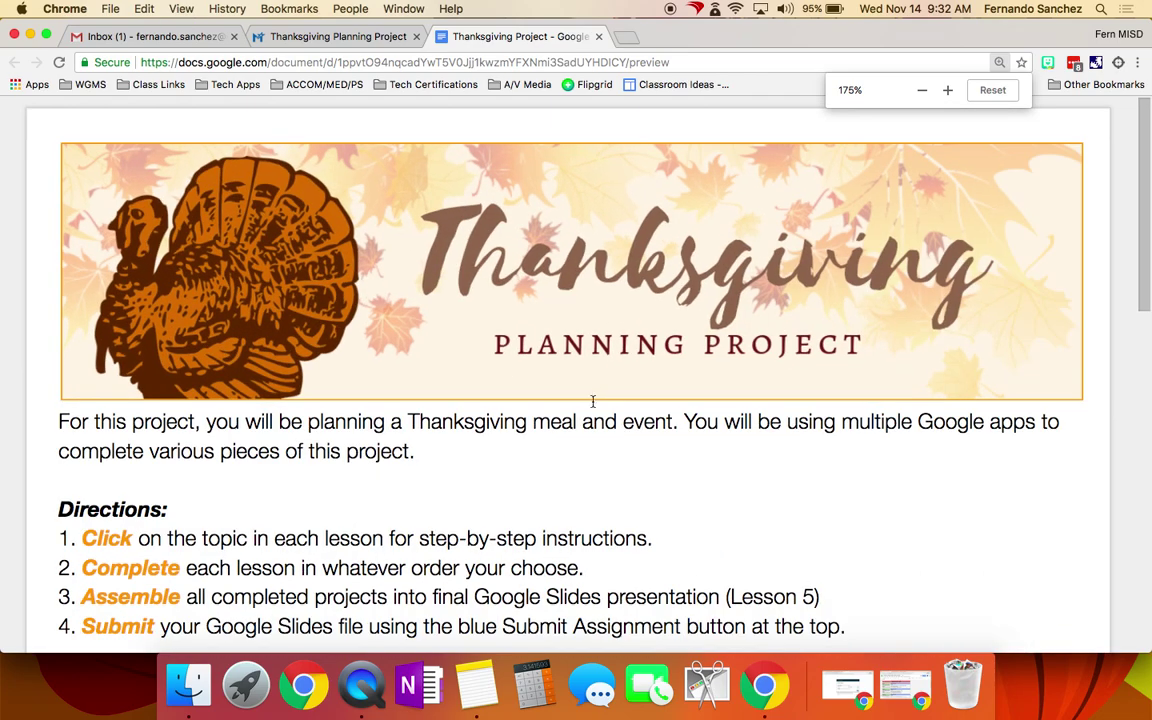
scroll(593, 401, "down", 4)
scroll(193, 333, "up", 1)
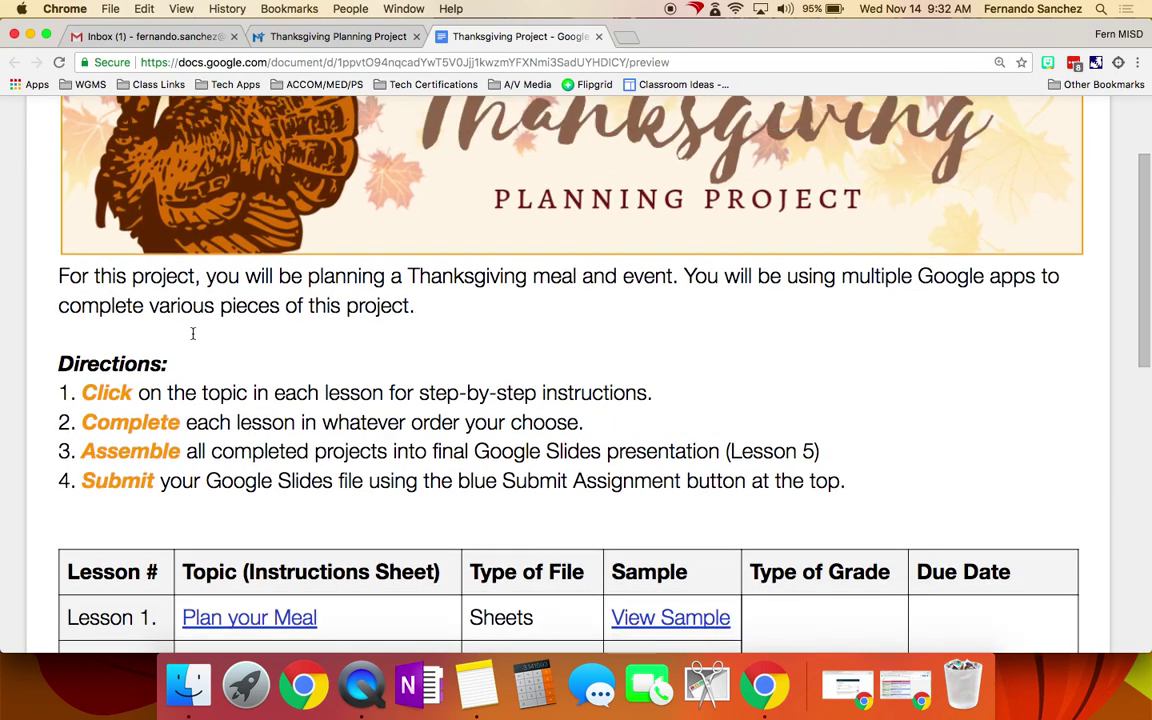
left_click_drag(57, 364, 879, 478)
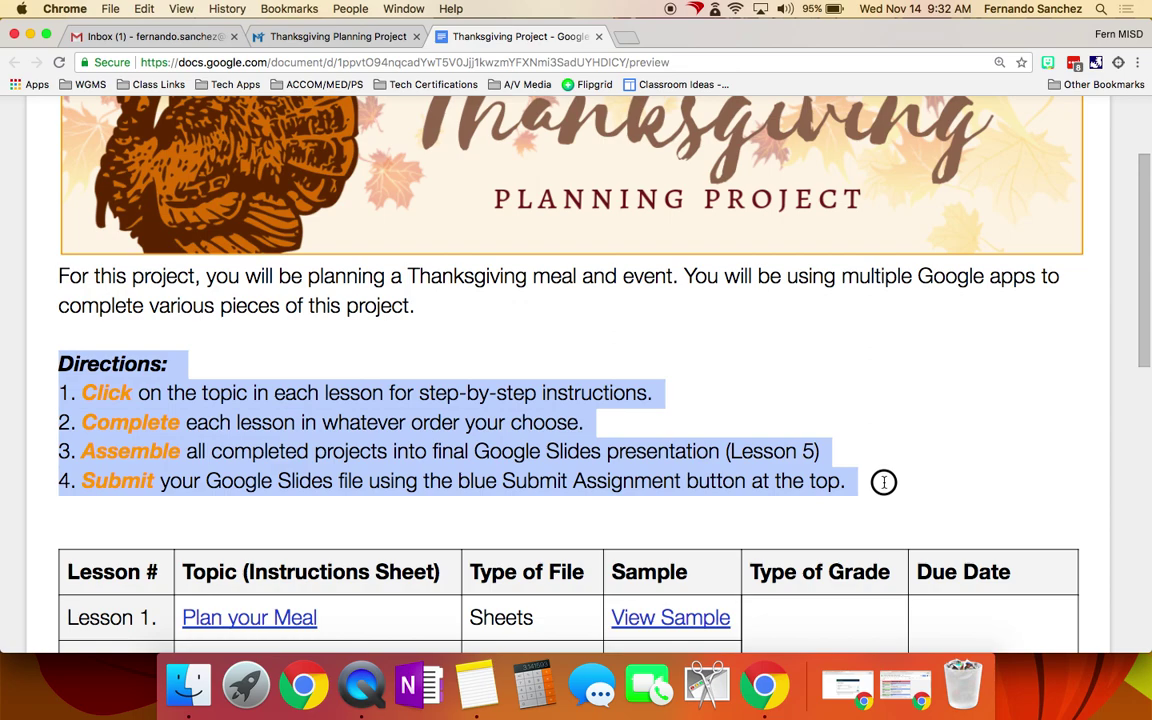
left_click(883, 483)
scroll(297, 378, "down", 1)
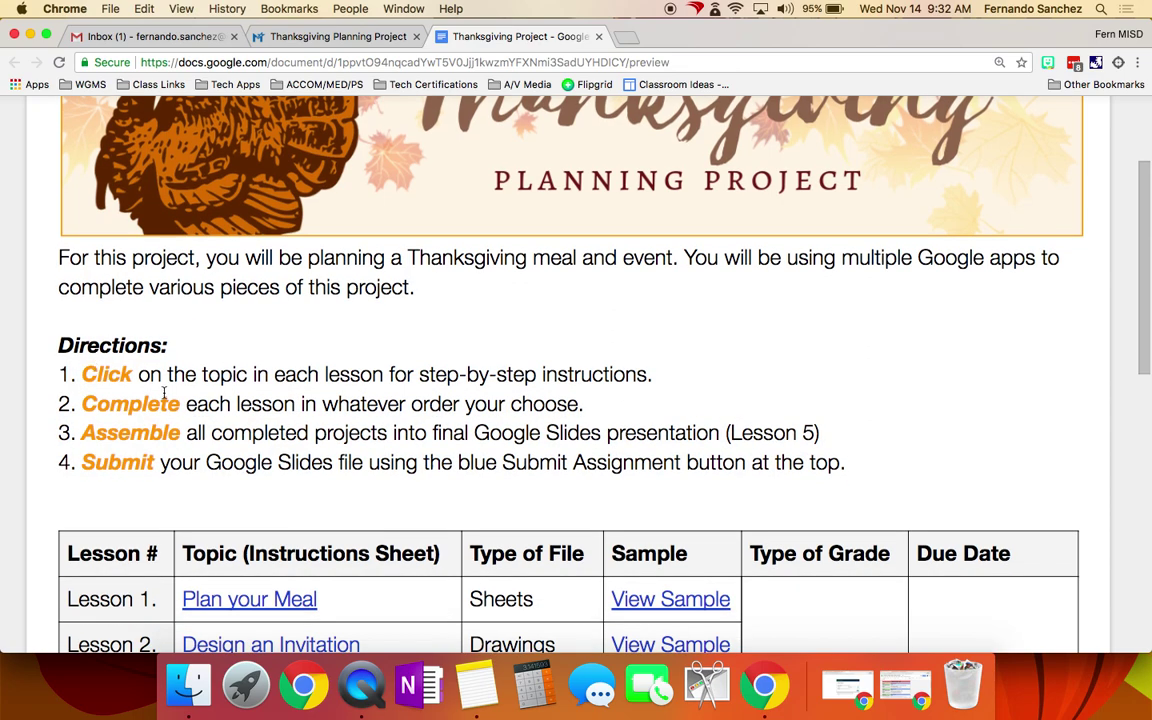
scroll(140, 372, "down", 3)
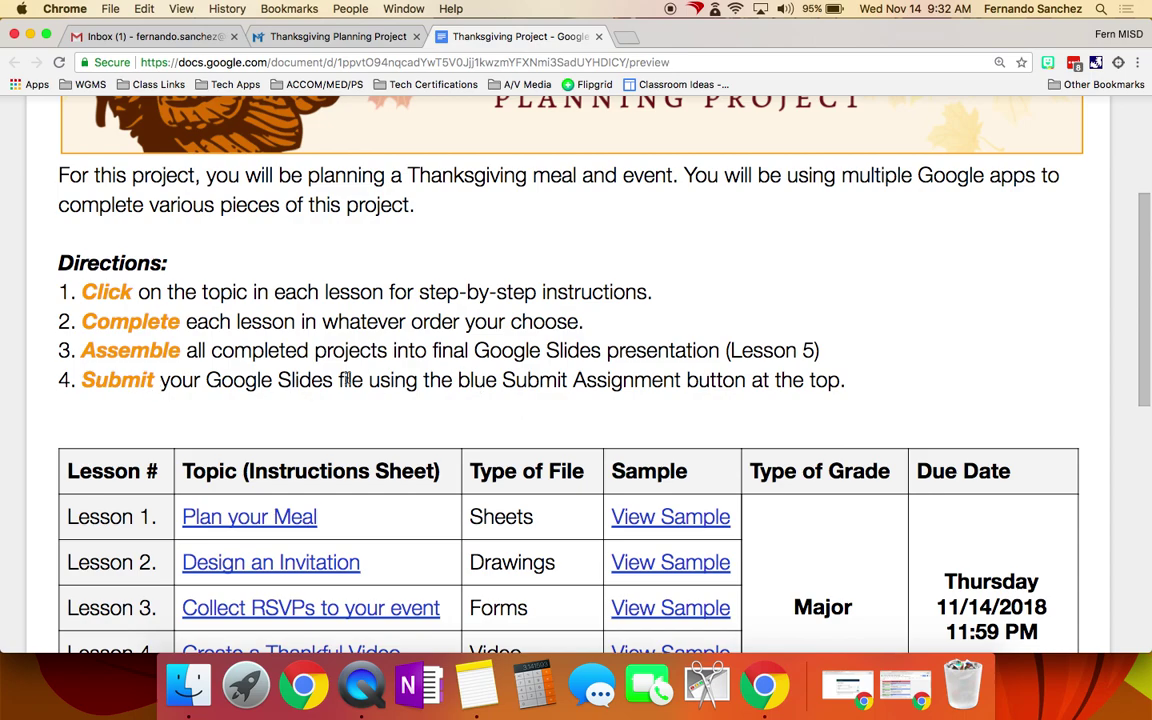
scroll(348, 362, "down", 8)
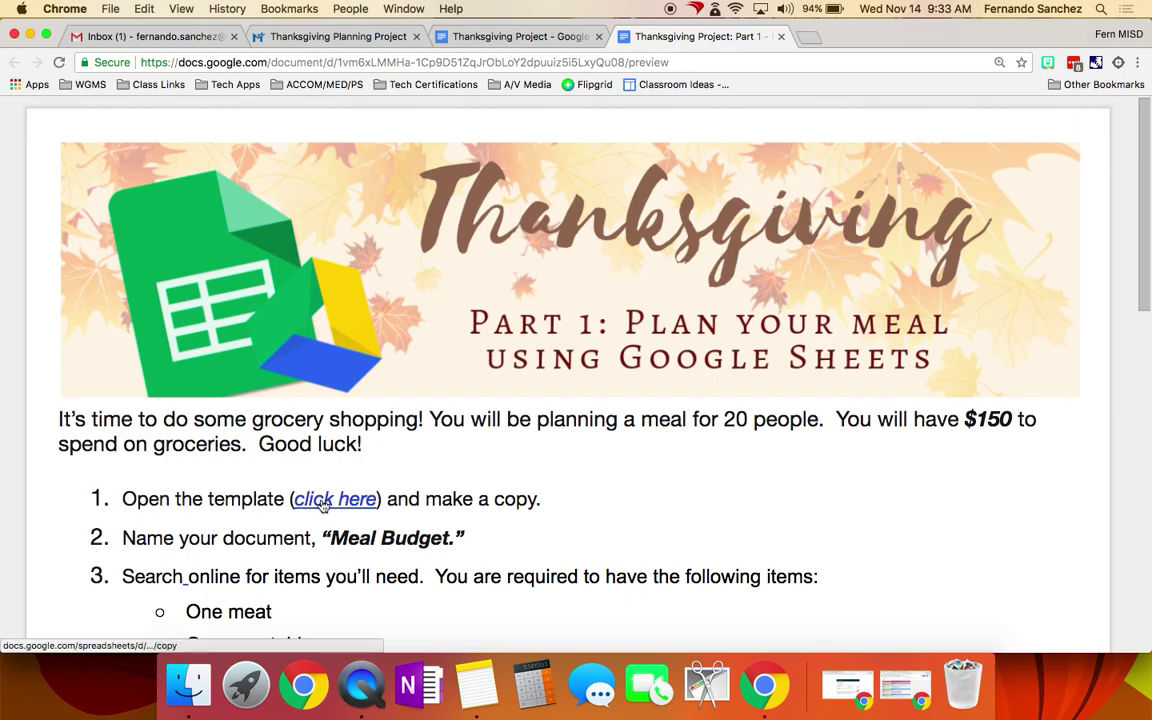
Review the Part 1 meal-planning instructions, including the template link, budget, required items, TOTAL field and sample spreadsheet
scroll(323, 506, "down", 1)
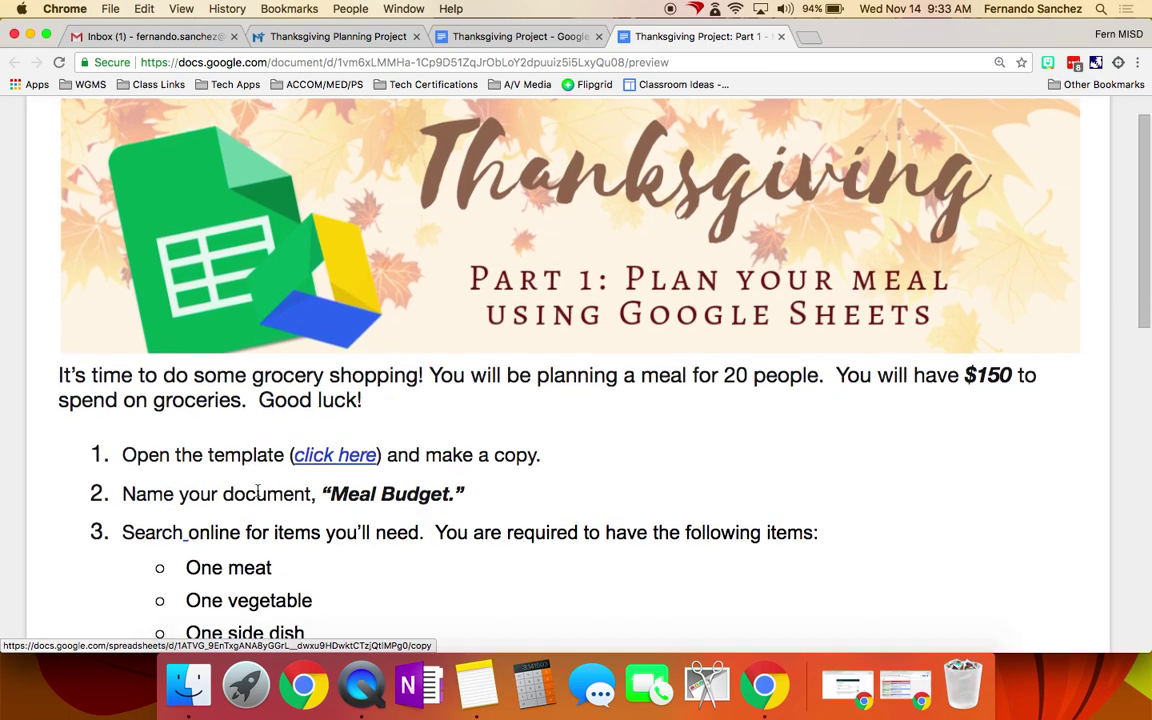
scroll(272, 382, "down", 4)
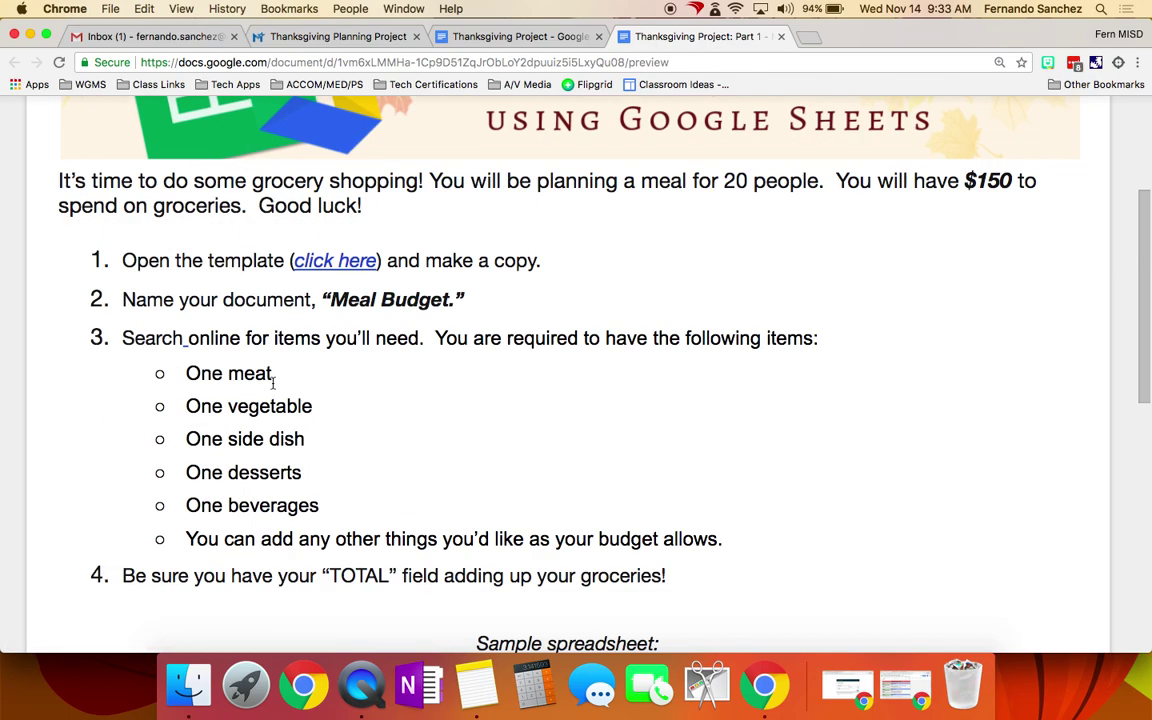
scroll(252, 530, "down", 2)
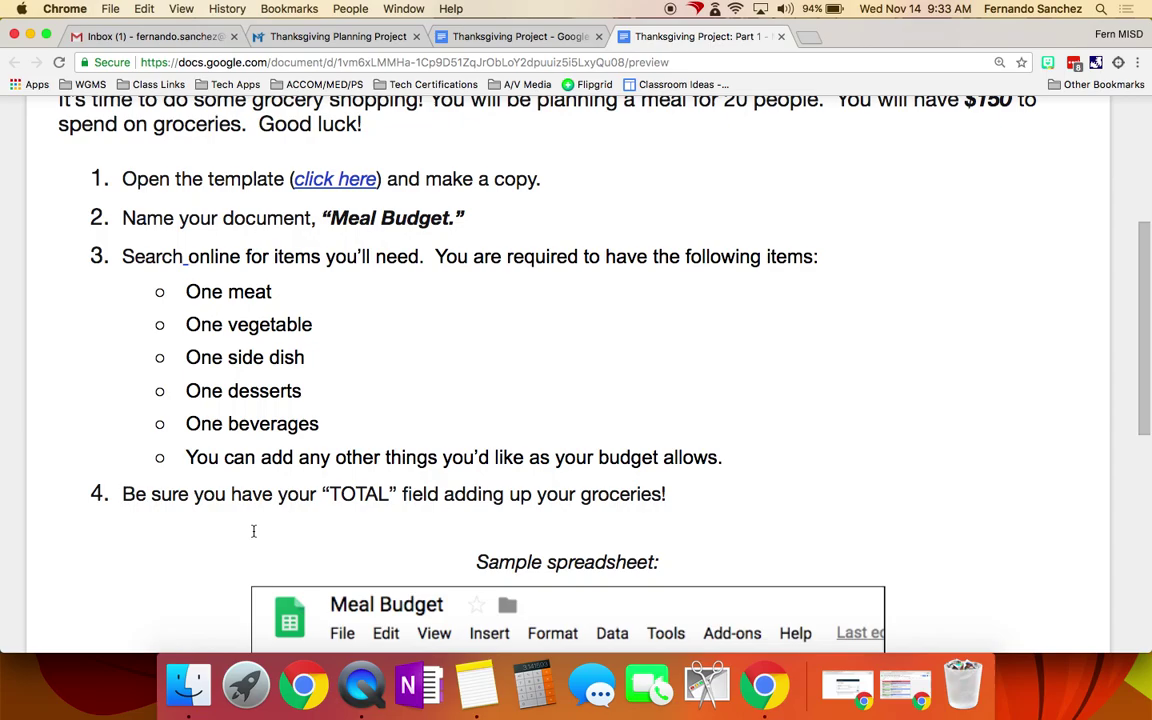
scroll(577, 510, "up", 6)
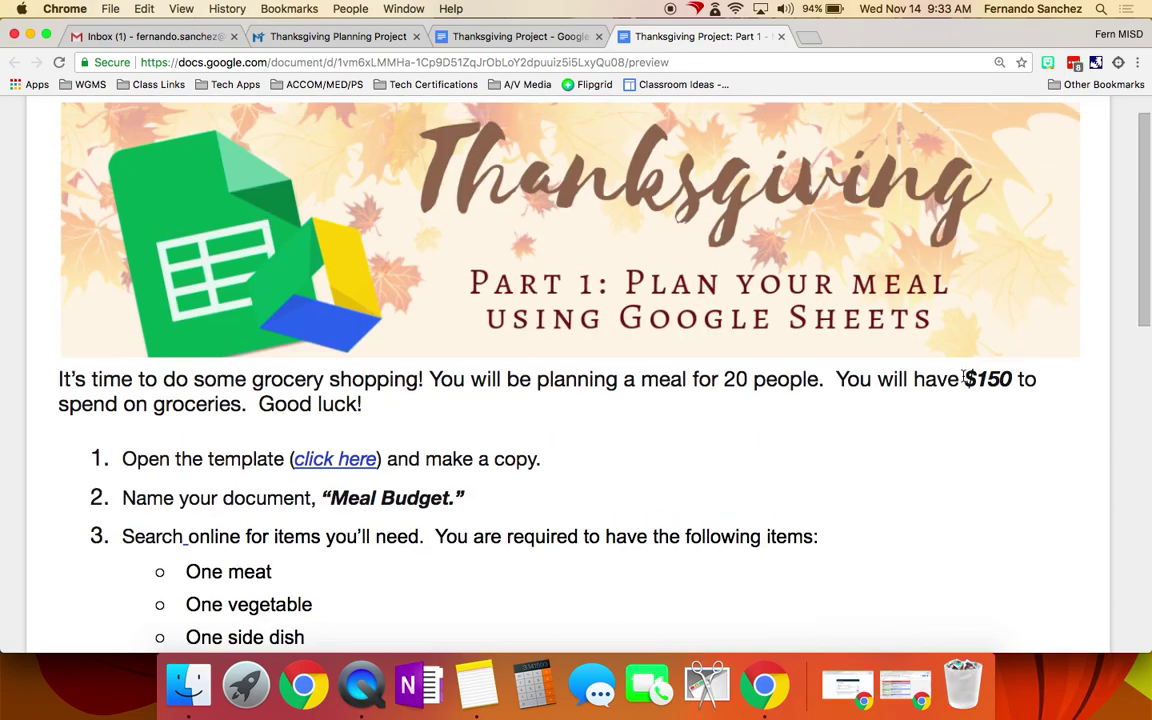
scroll(635, 470, "down", 6)
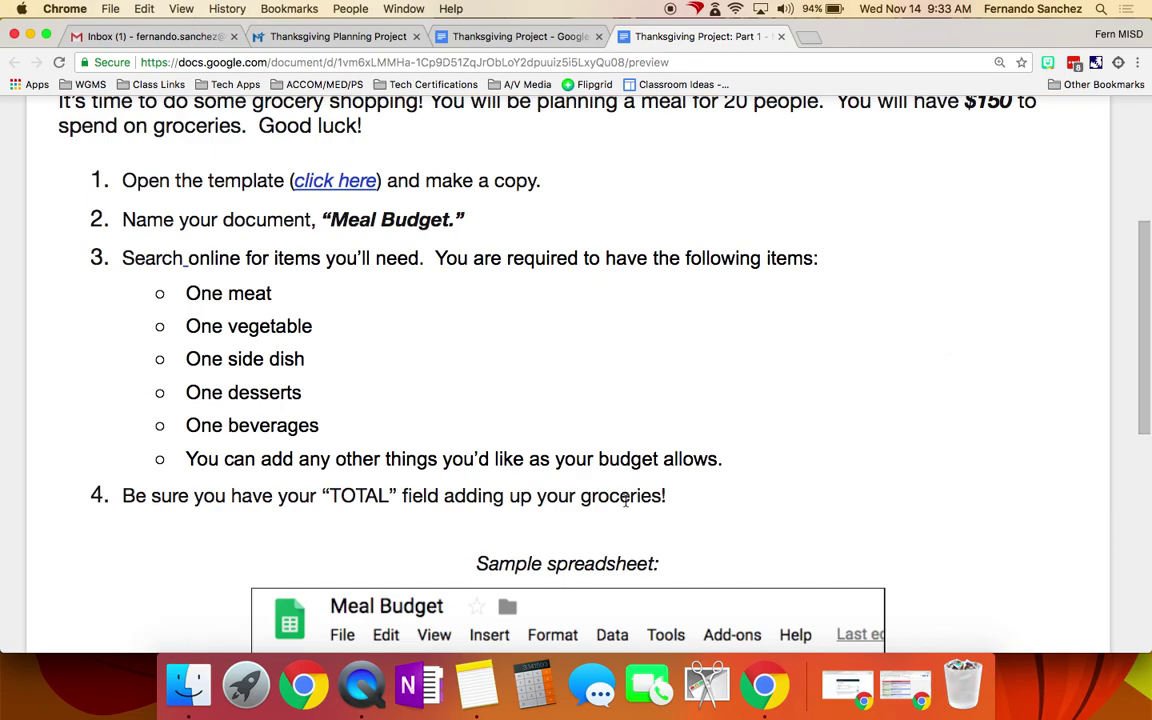
scroll(626, 500, "down", 5)
scroll(600, 495, "up", 12)
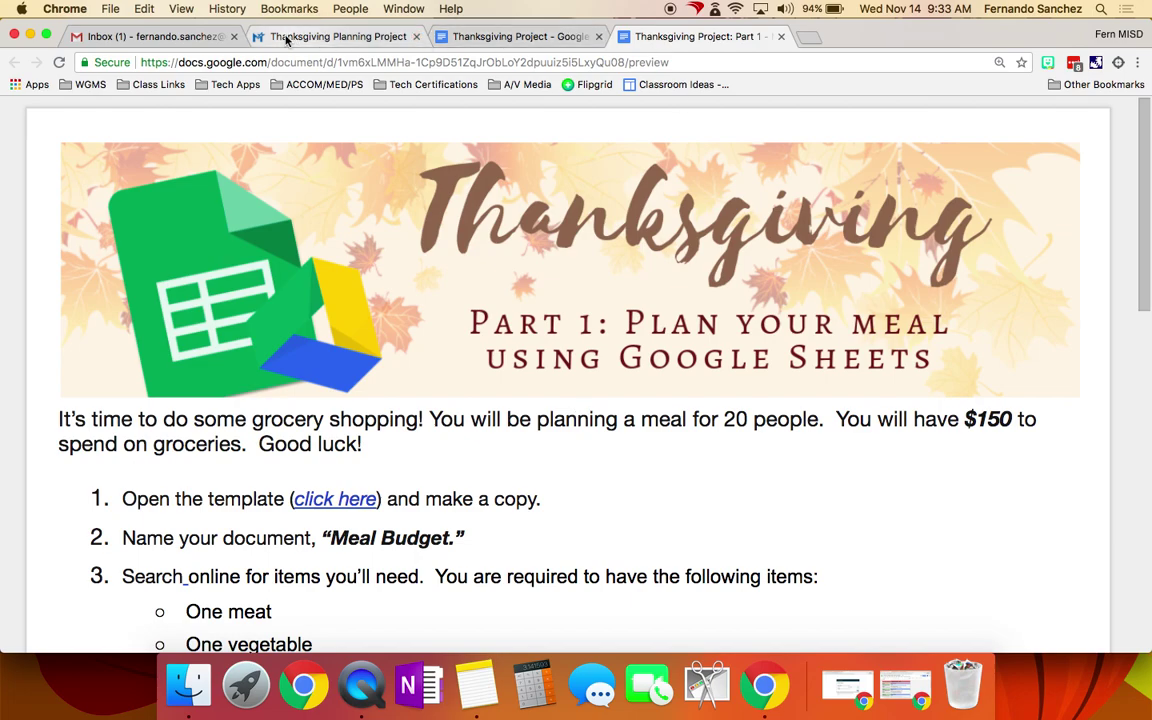
Open Google Drive in a new browser tab
left_click(809, 37)
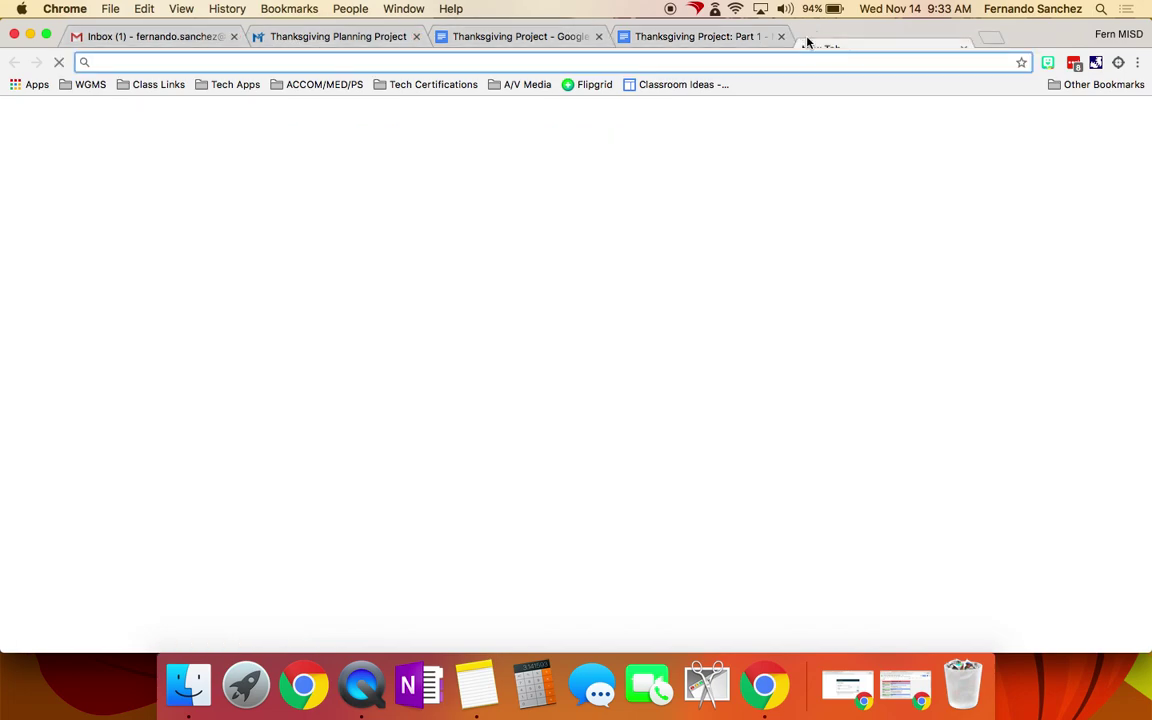
left_click(1058, 121)
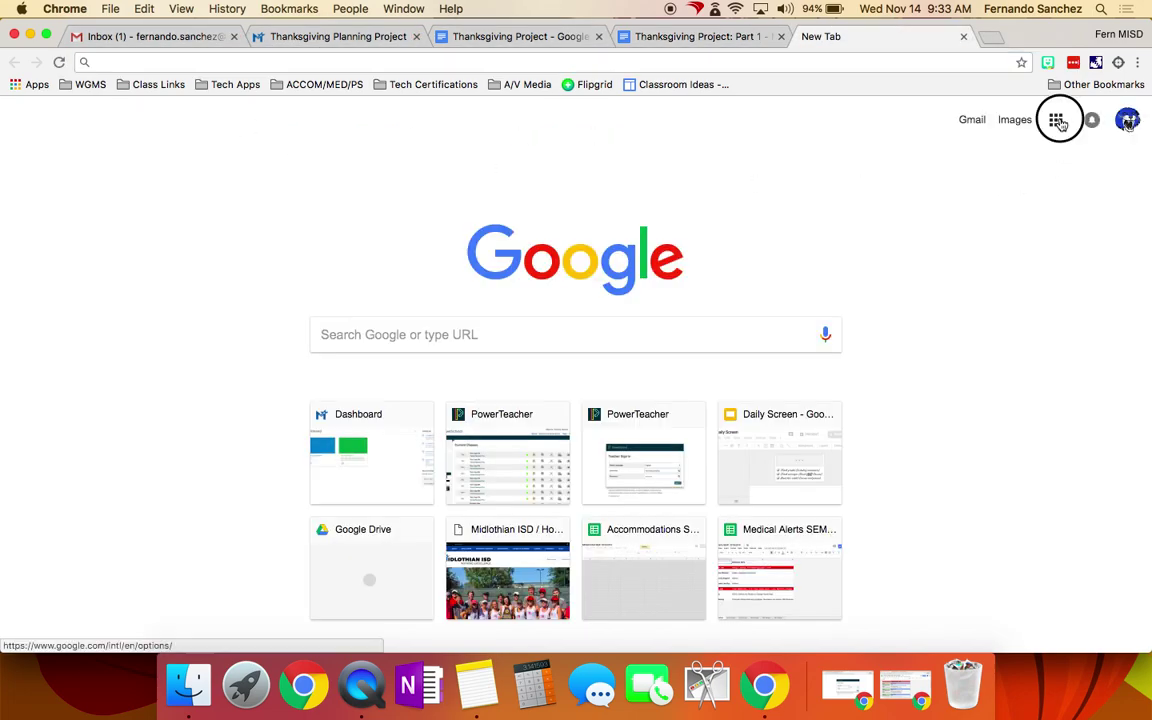
left_click(1087, 190)
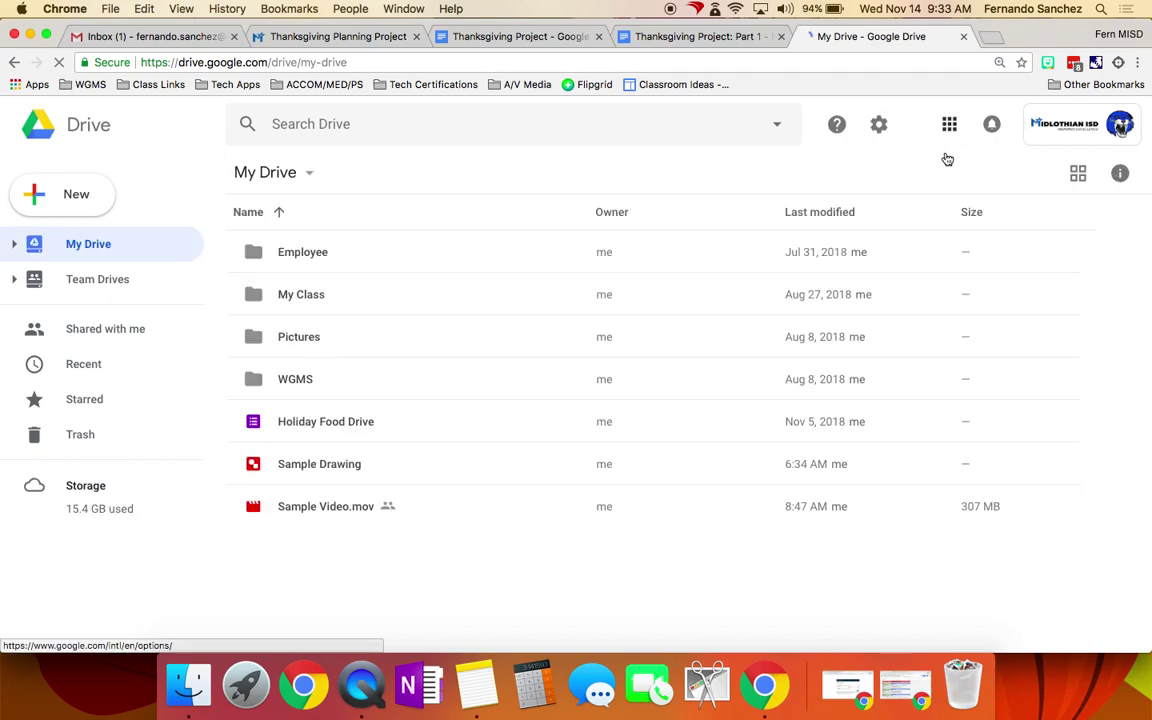
Switch to Google Sheets and open the Sample Meal Budget spreadsheet
left_click(951, 125)
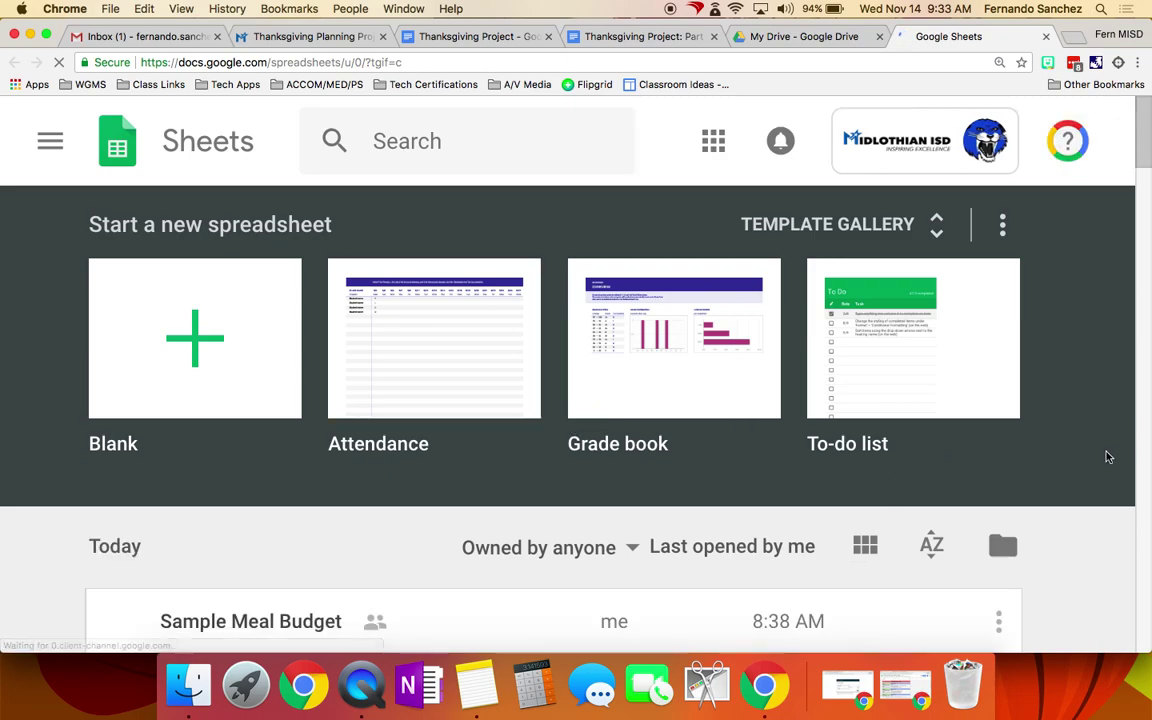
scroll(800, 458, "down", 3)
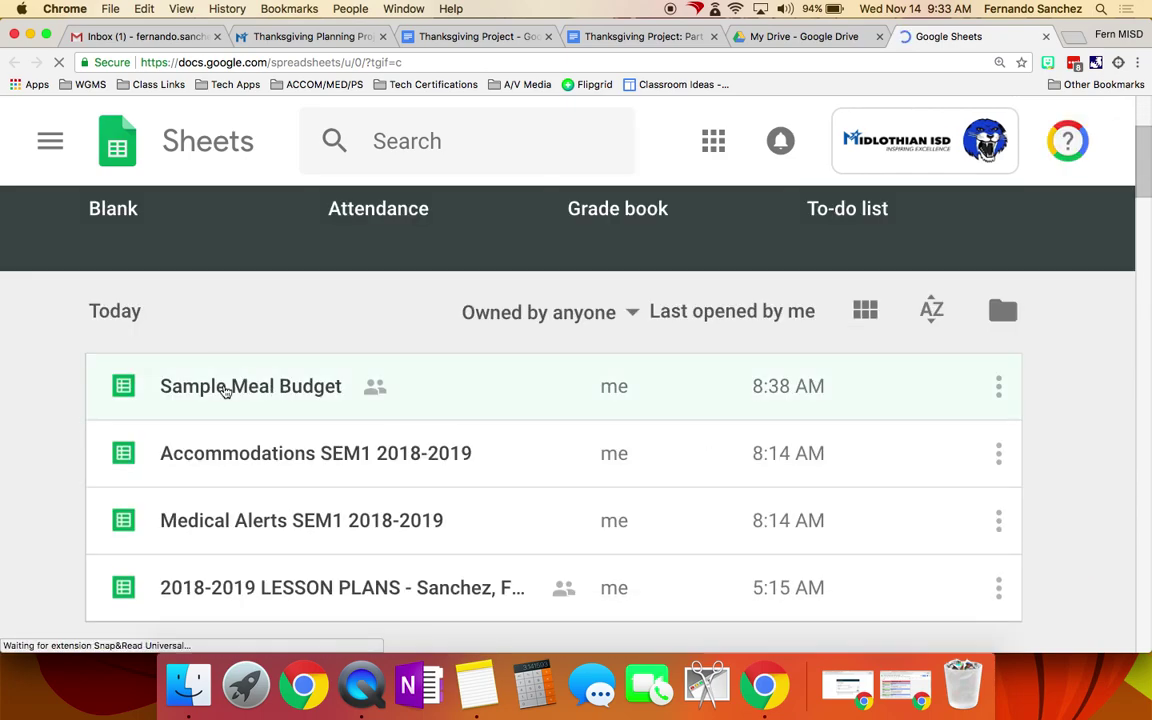
left_click(413, 405)
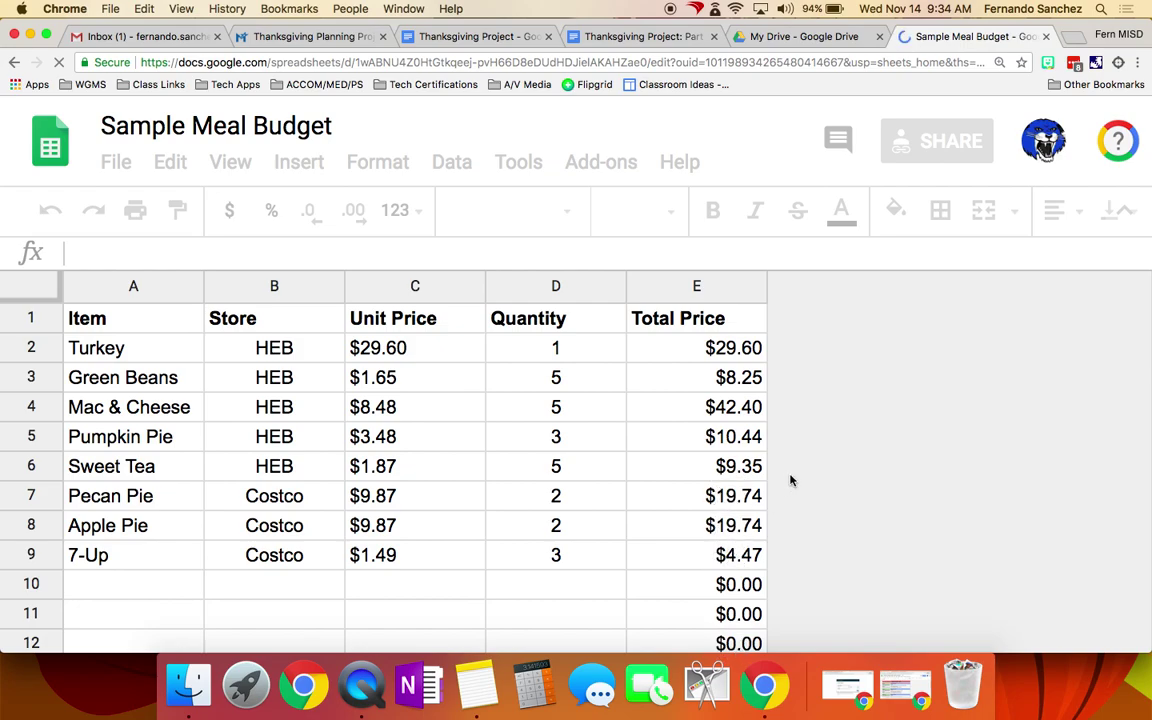
left_click_drag(789, 478, 810, 465)
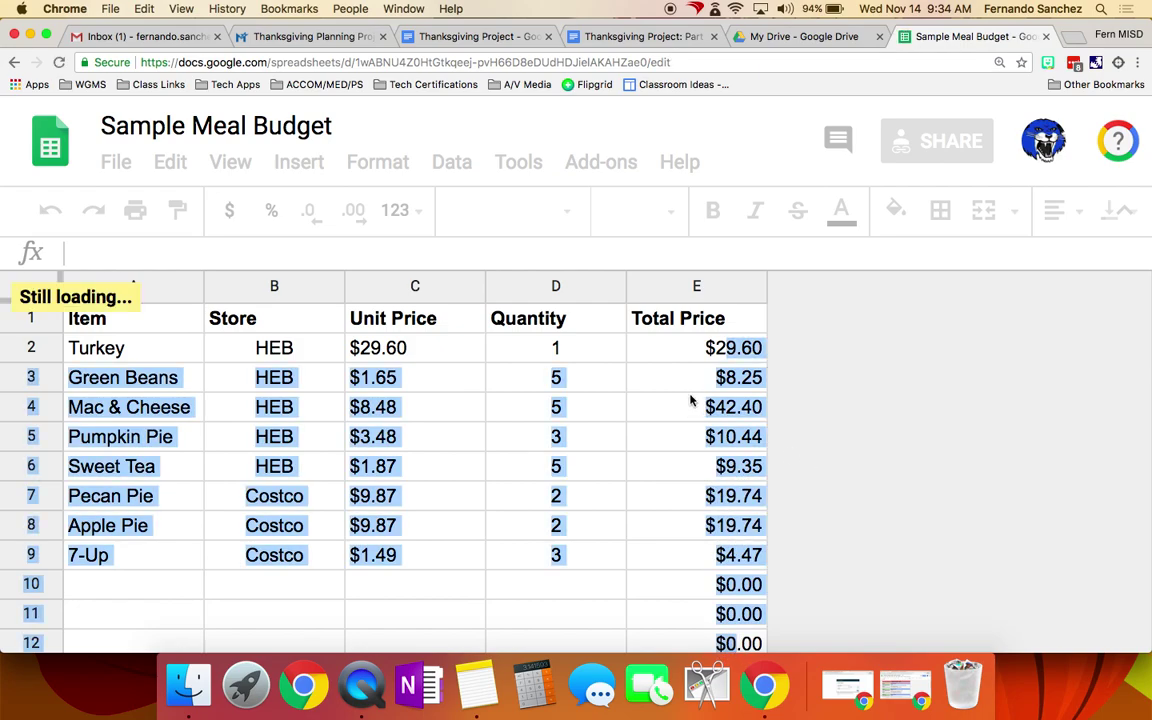
left_click(682, 349)
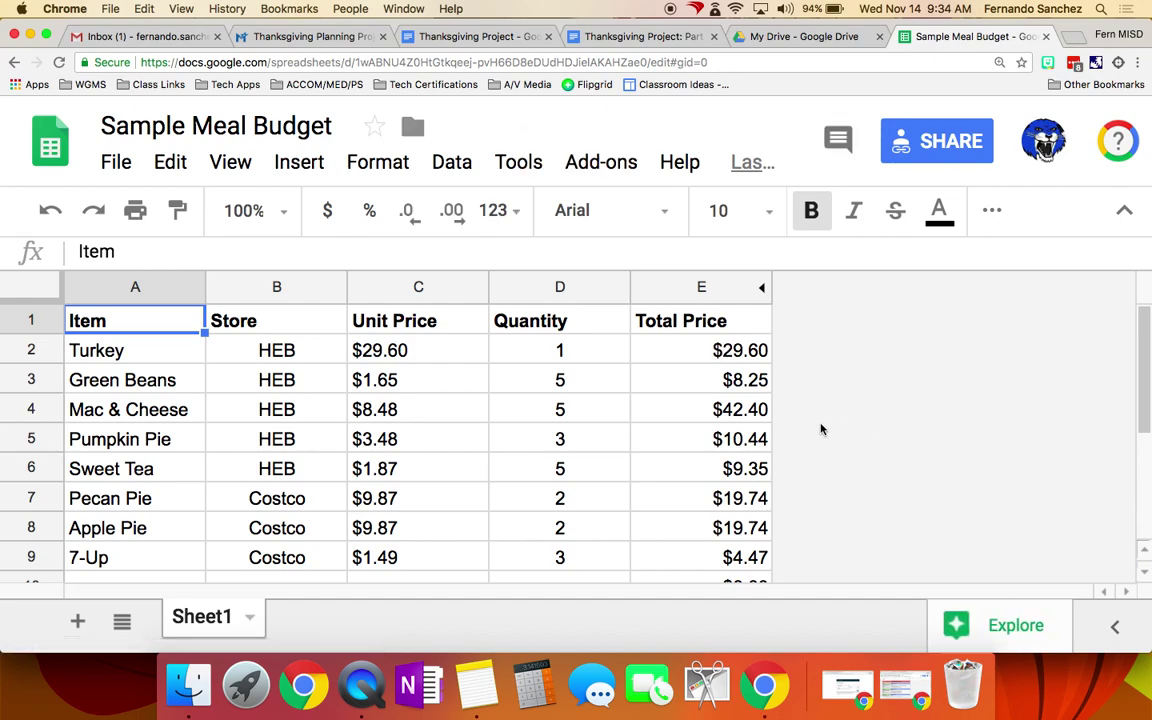
Total the Total Price values in E2:E14 with the SUM function in the TOTAL cell E15
key("super+minus")
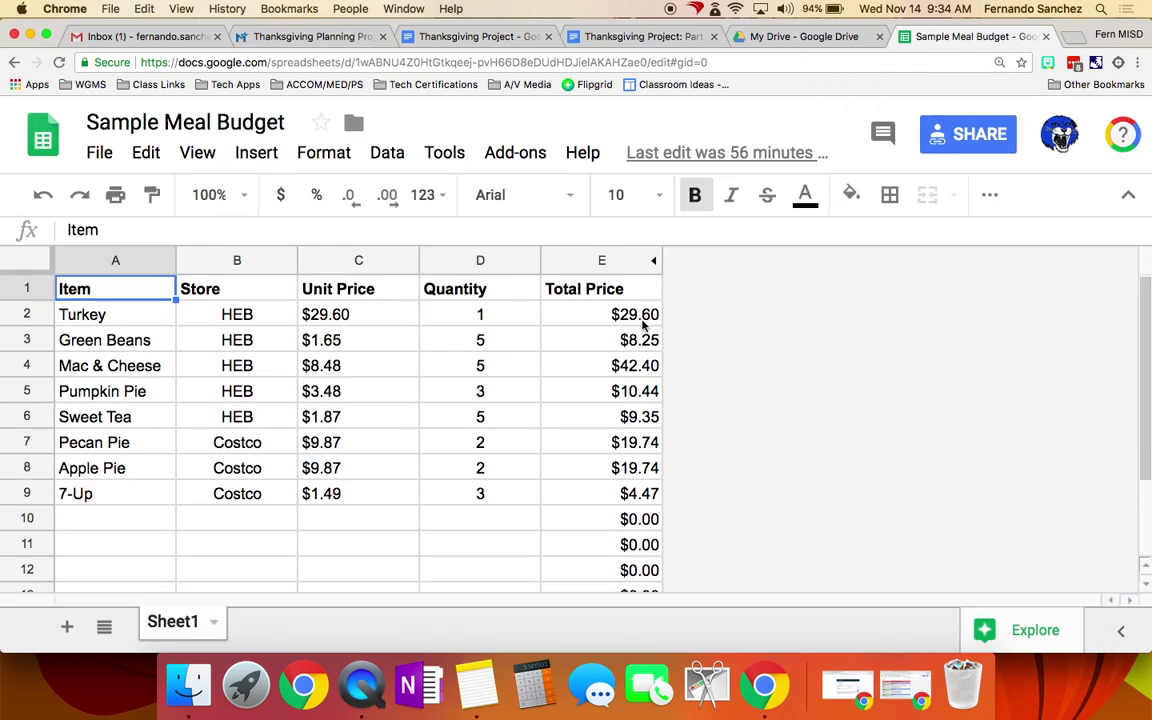
left_click_drag(590, 316, 625, 482)
scroll(715, 419, "up", 5)
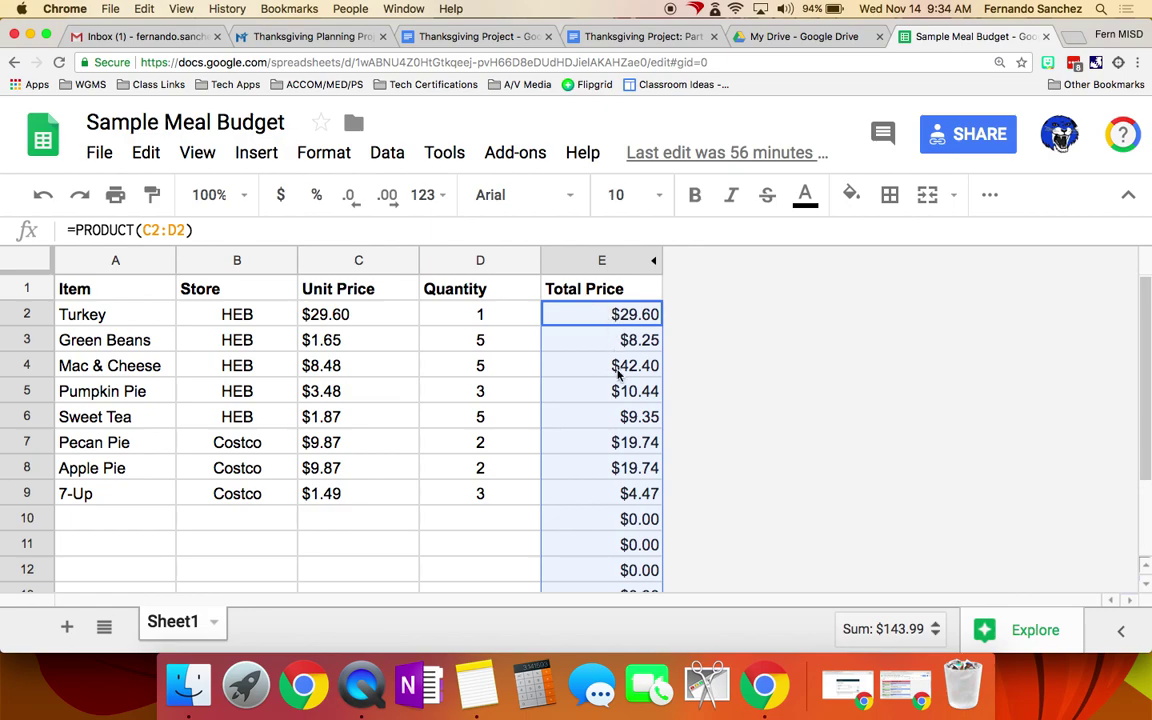
scroll(629, 484, "down", 3)
scroll(629, 470, "up", 3)
left_click(990, 194)
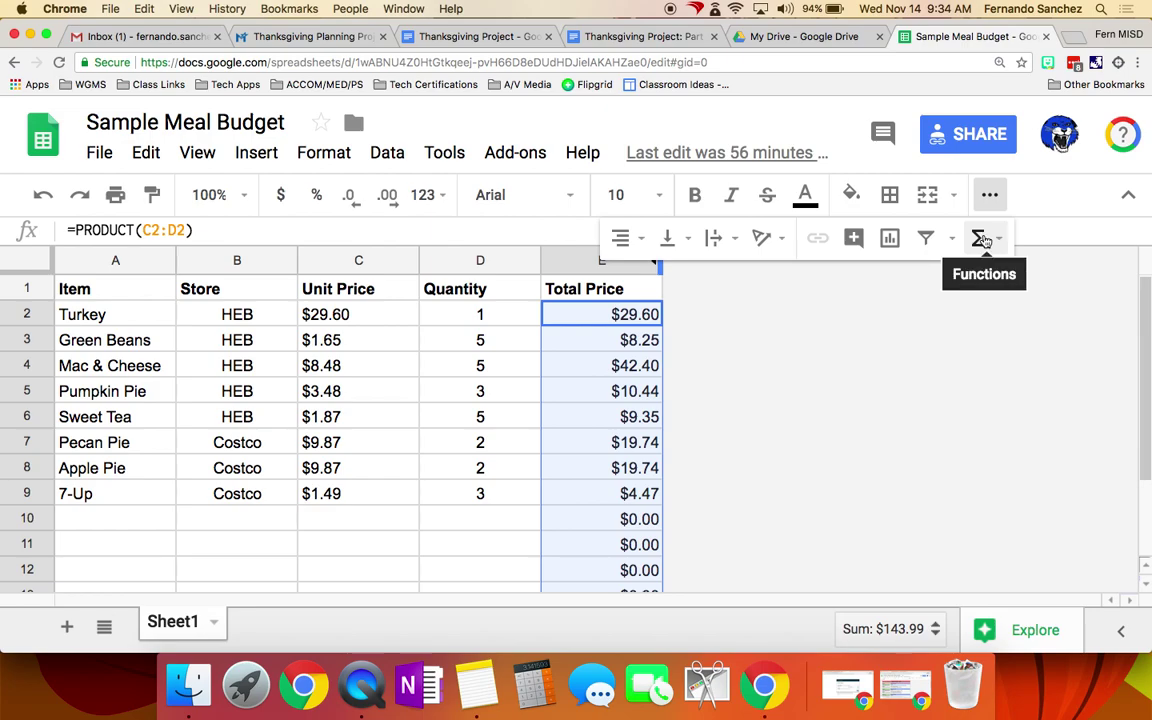
left_click(986, 240)
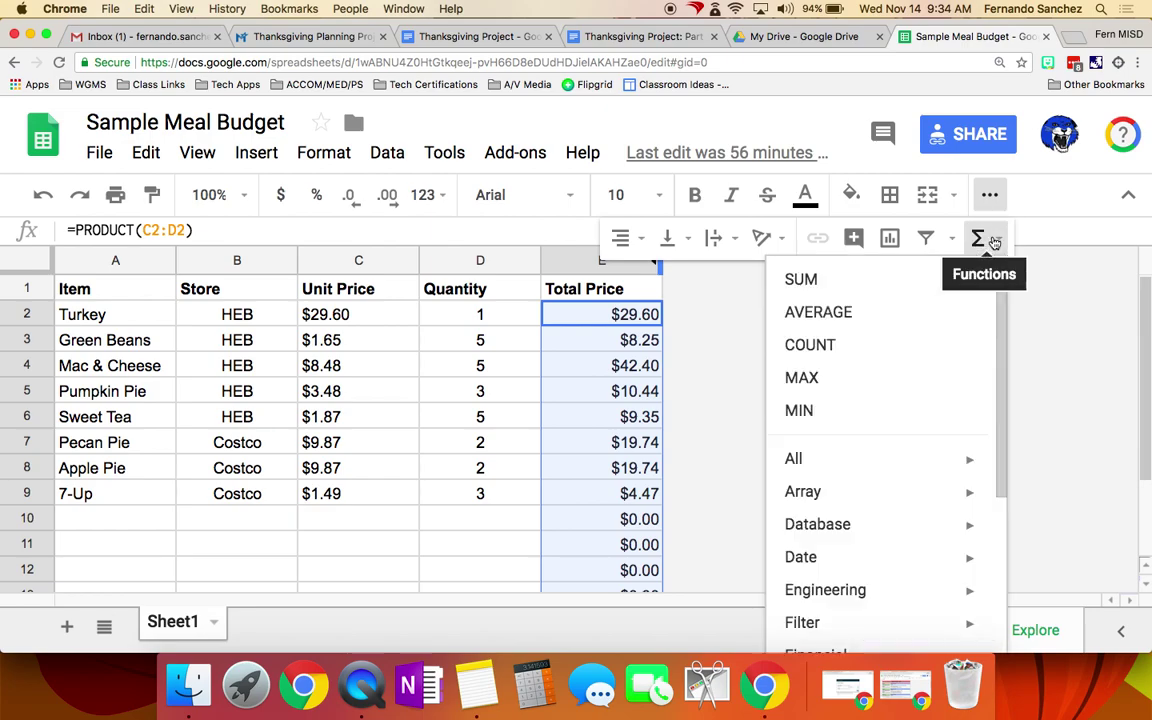
left_click(801, 280)
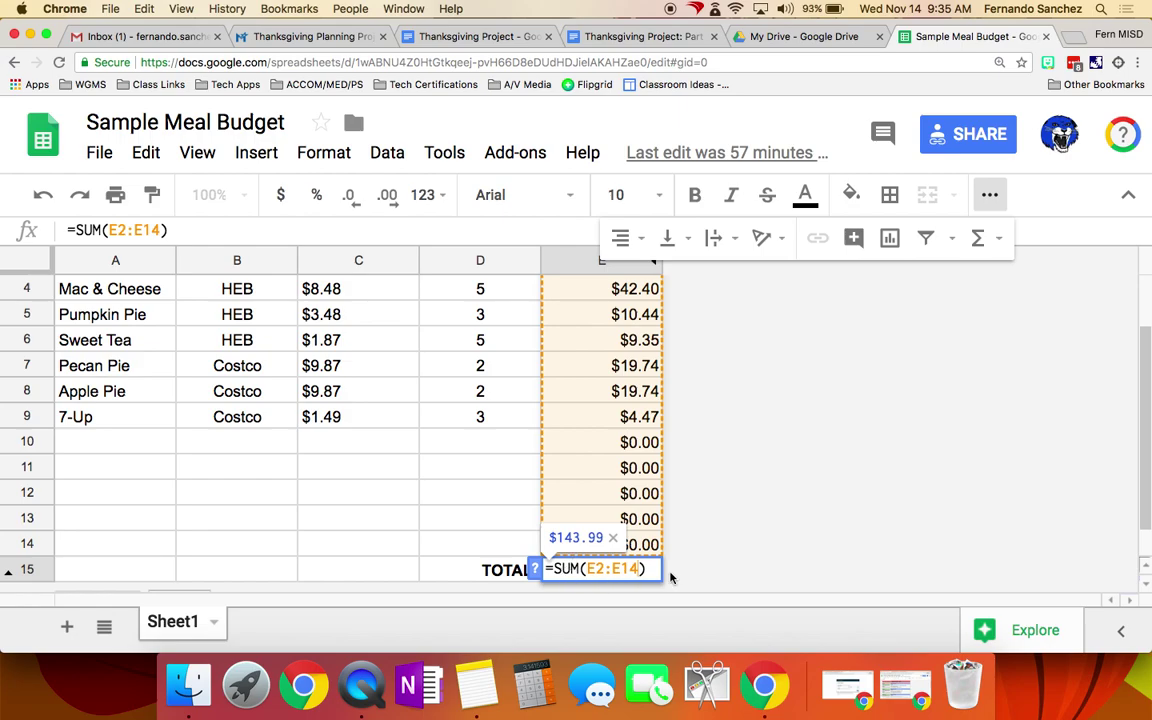
key("Return")
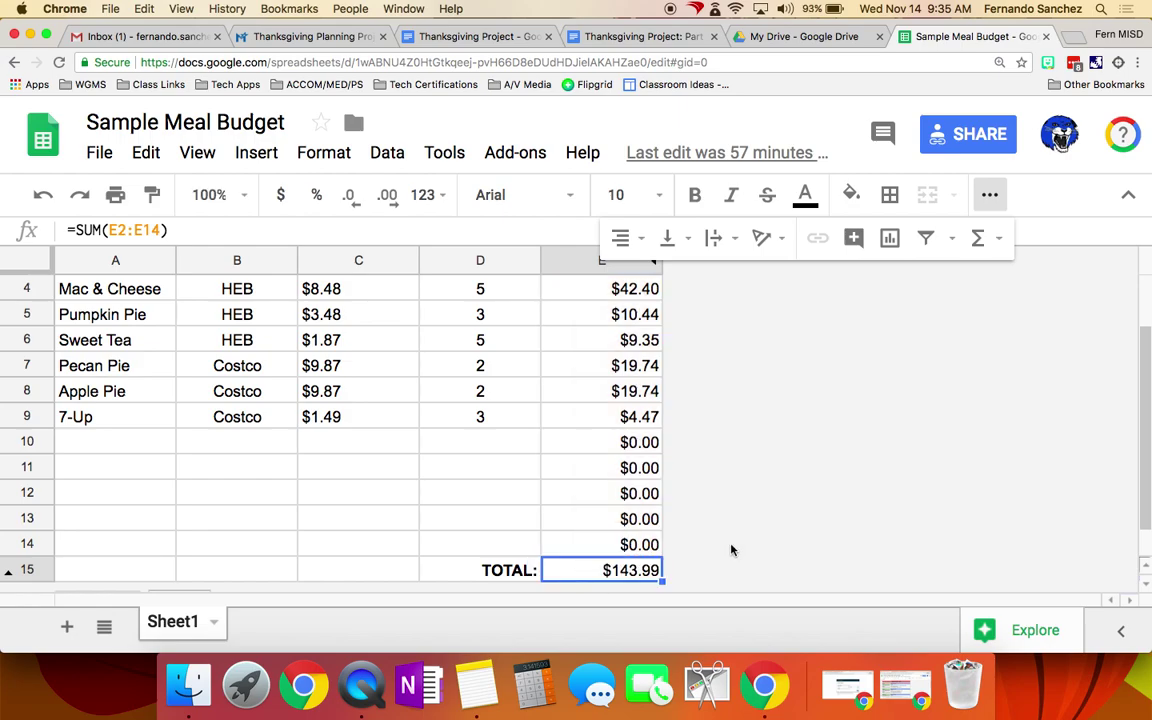
Calculate the Turkey row's Total Price in E2 with the PRODUCT function on its unit price and quantity, C2:D2
scroll(596, 476, "up", 2)
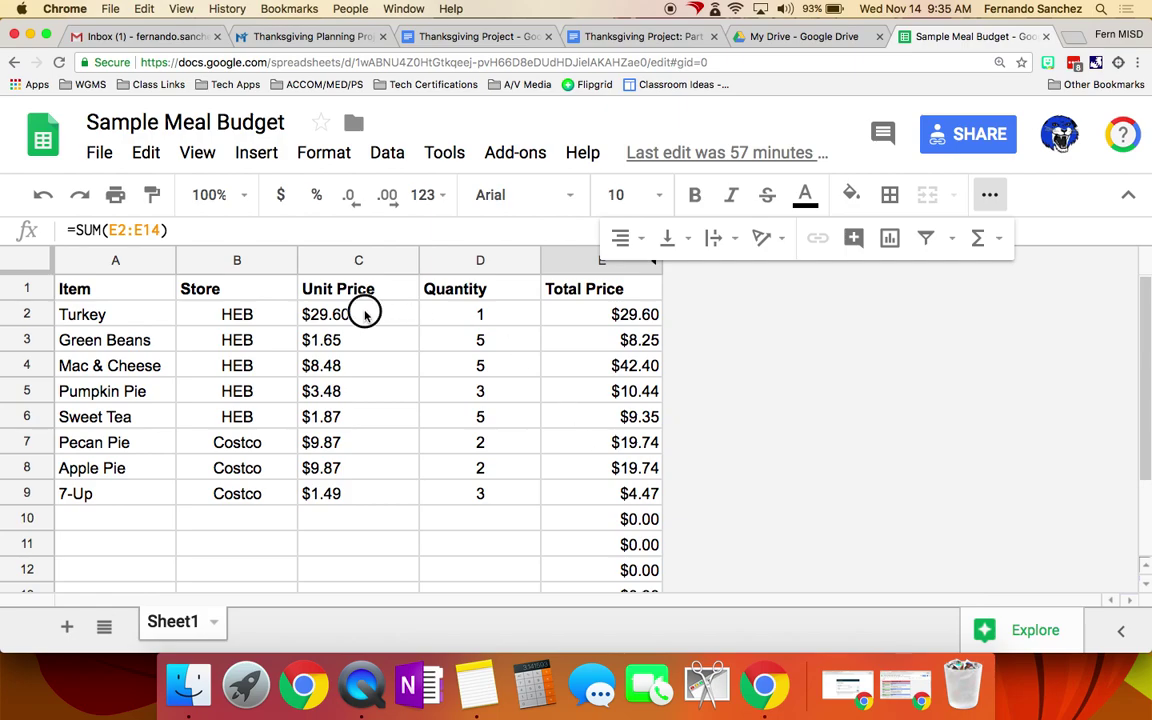
left_click_drag(362, 305, 461, 318)
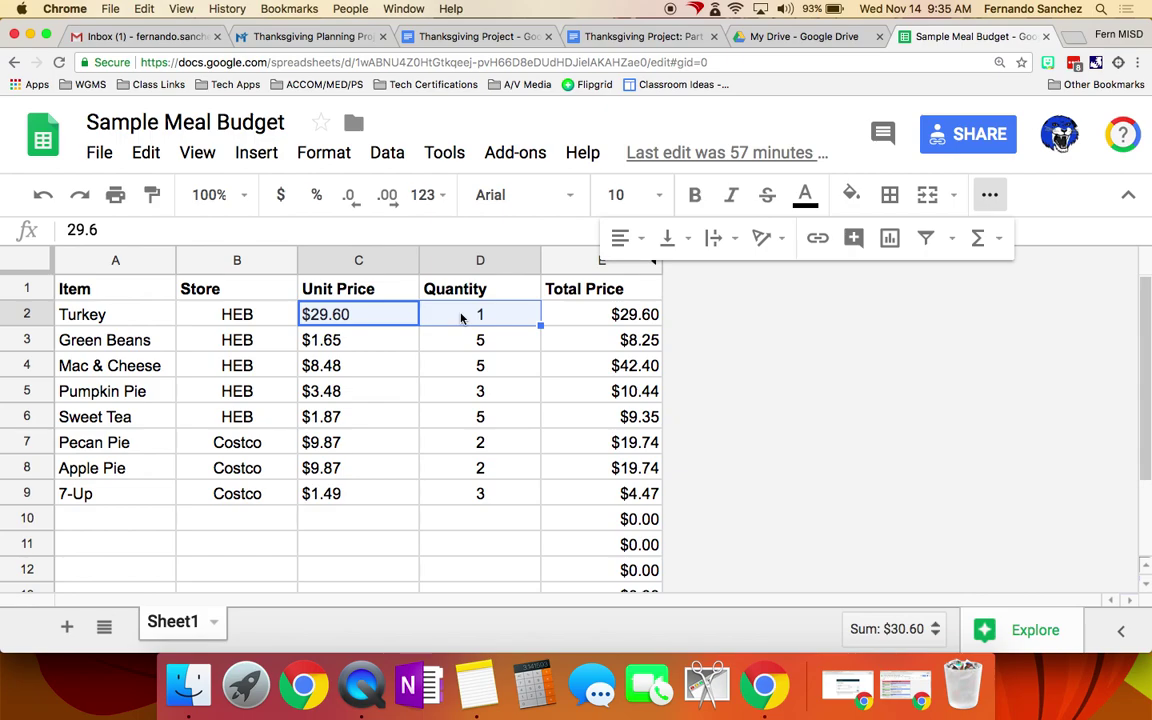
left_click(378, 337)
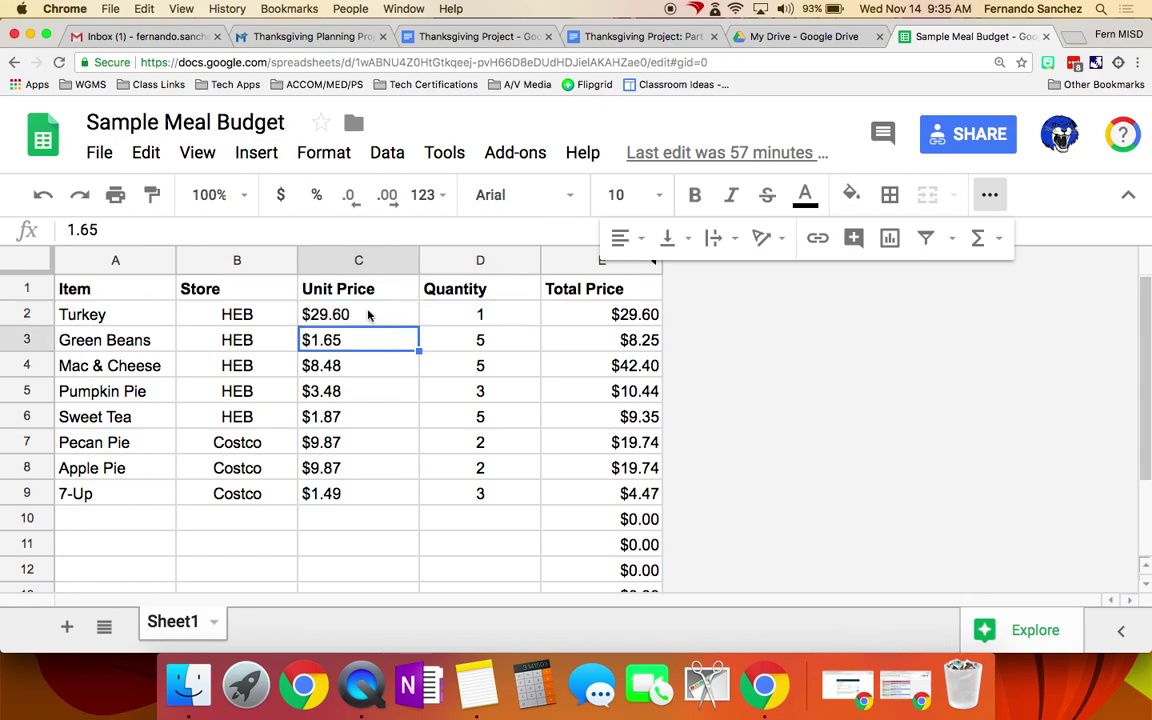
left_click_drag(366, 315, 442, 314)
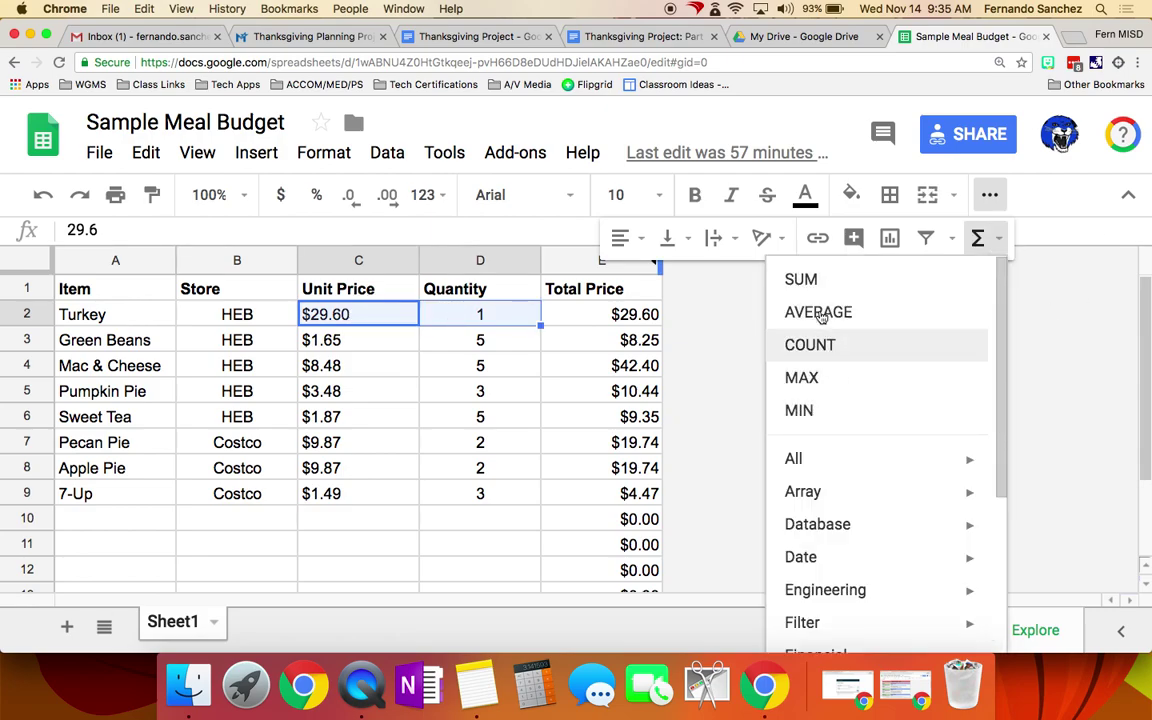
scroll(894, 513, "down", 5)
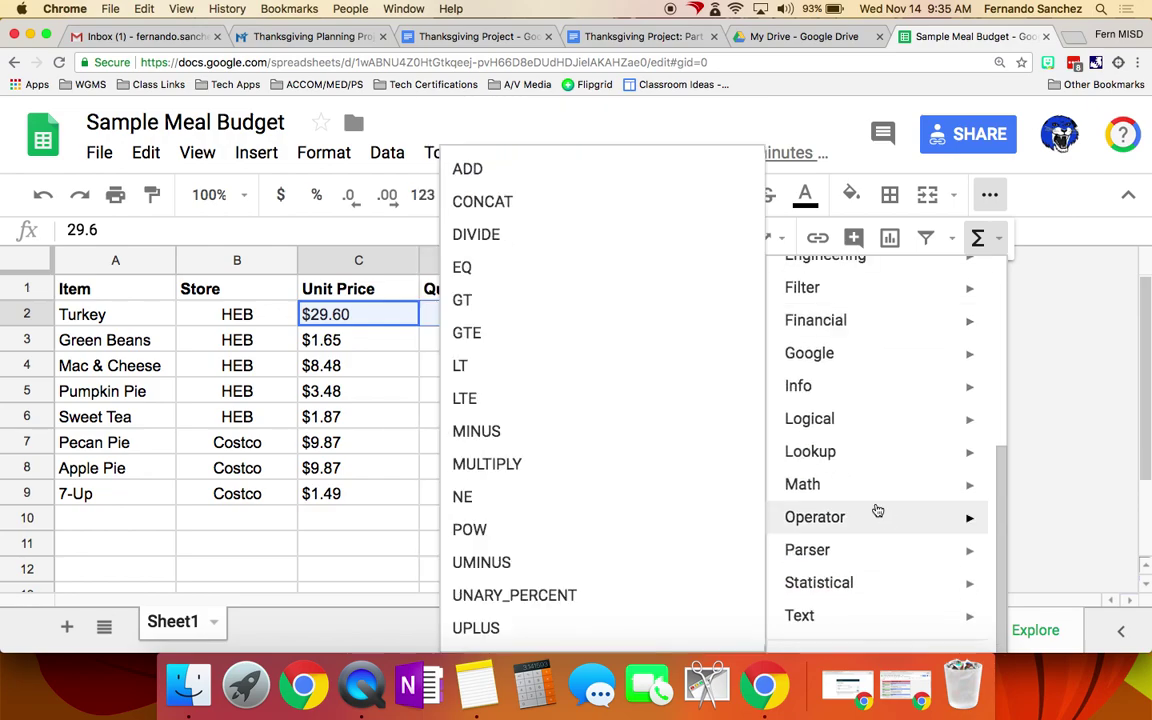
mouse_move(846, 493)
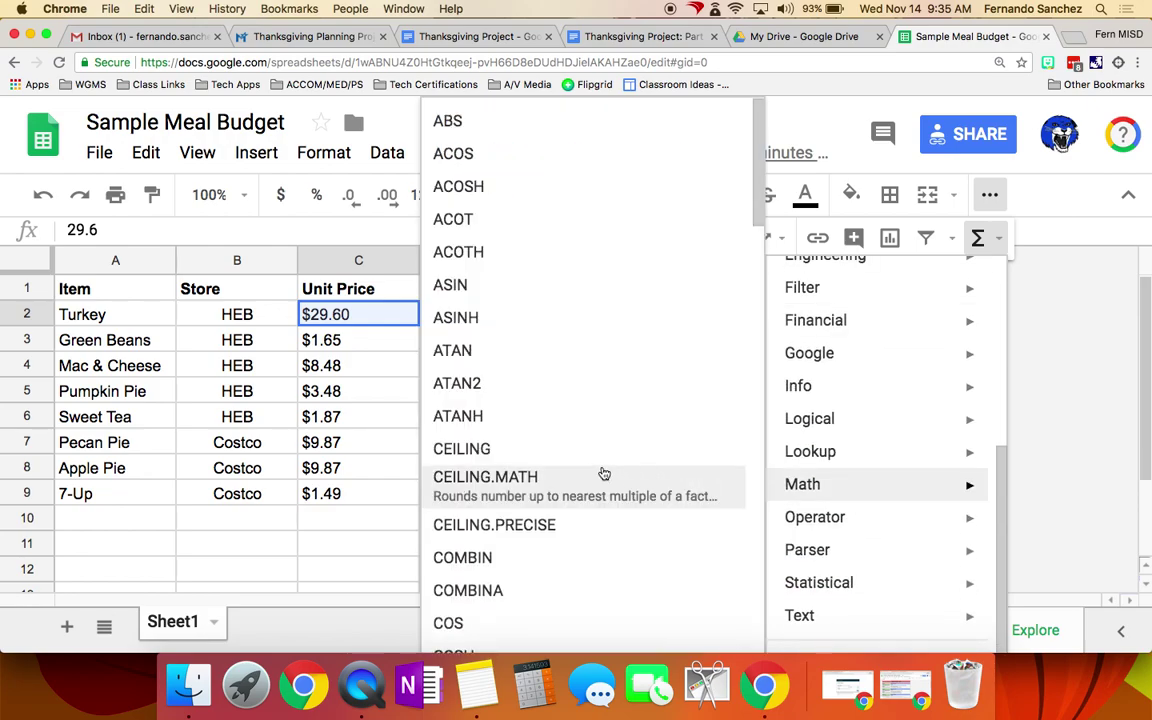
scroll(585, 470, "down", 3)
scroll(581, 470, "down", 10)
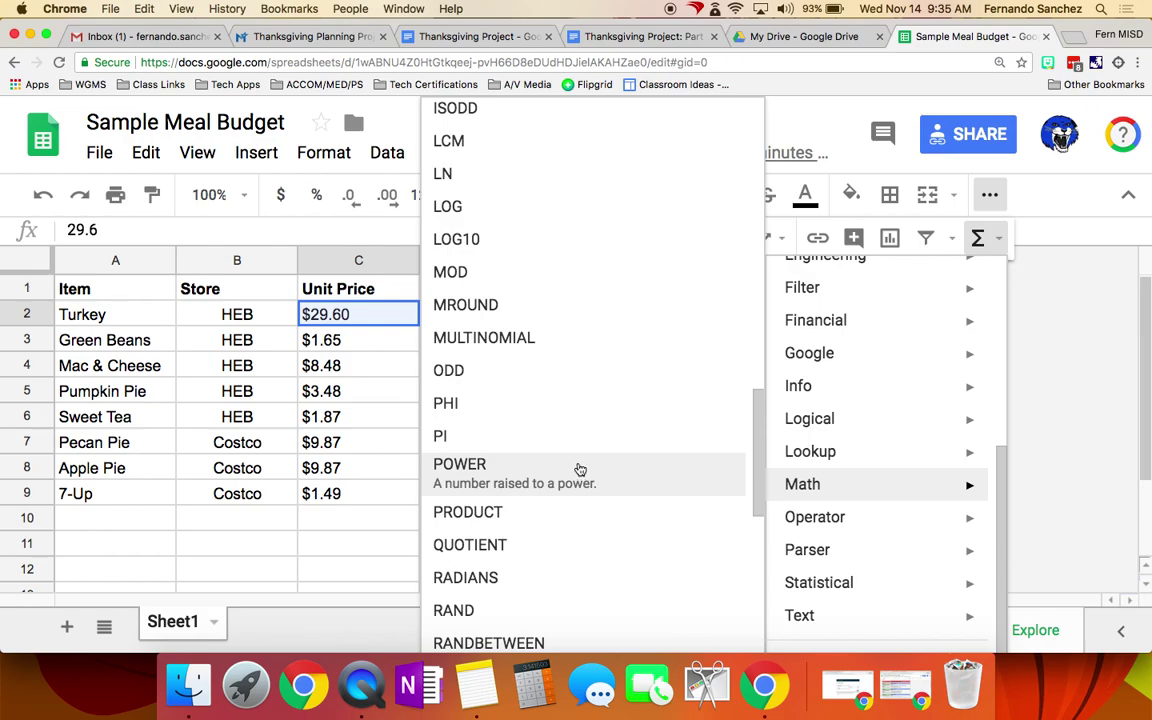
left_click(468, 498)
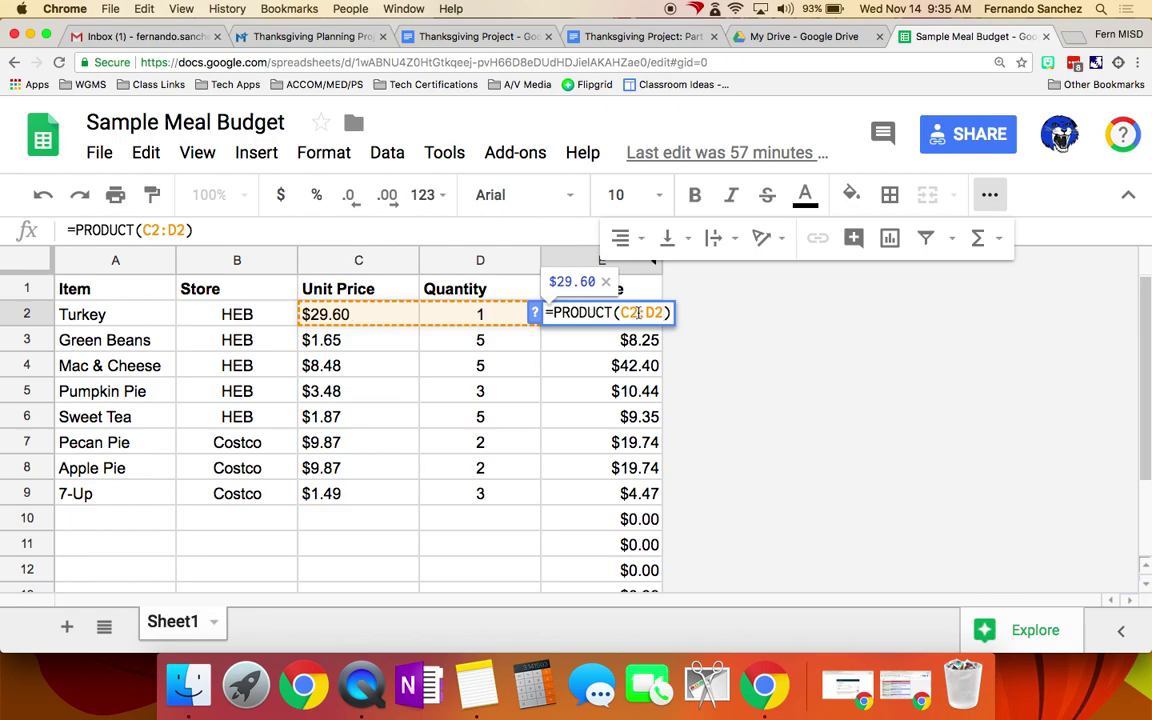
key("Return")
key("Up")
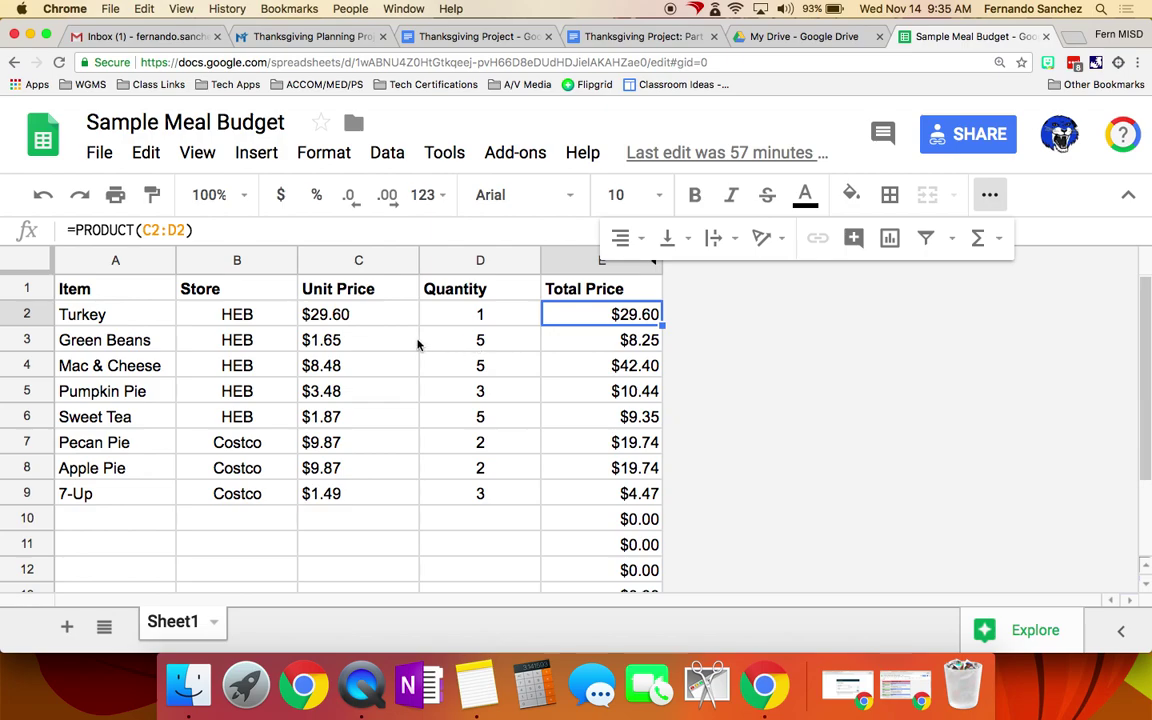
Fill the PRODUCT formula from E2 down the Total Price column and check the copied formula in the Pumpkin Pie row
left_click_drag(388, 340, 450, 338)
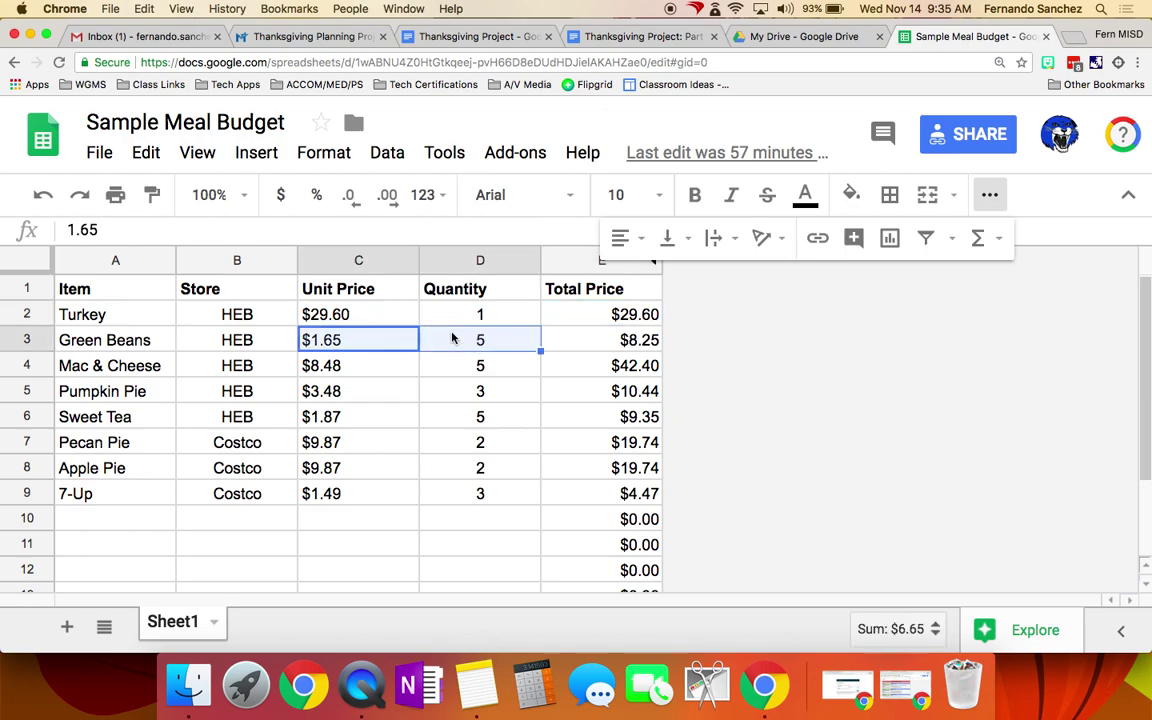
left_click(612, 316)
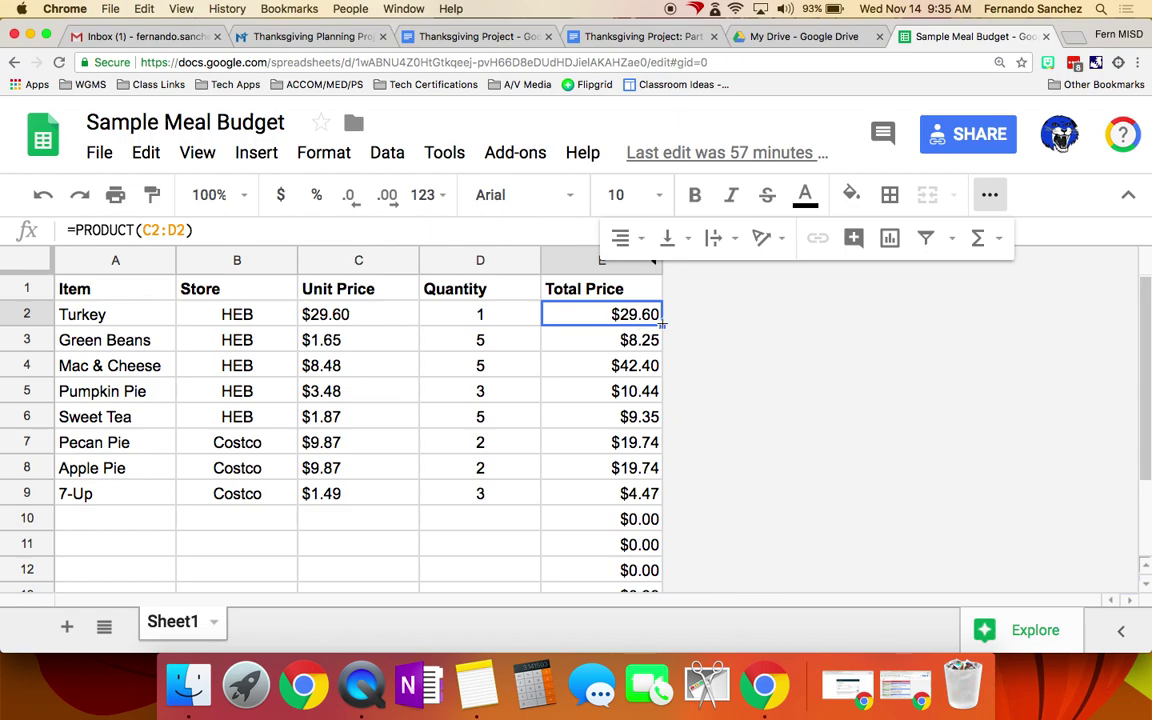
left_click_drag(662, 322, 640, 492)
scroll(606, 417, "up", 3)
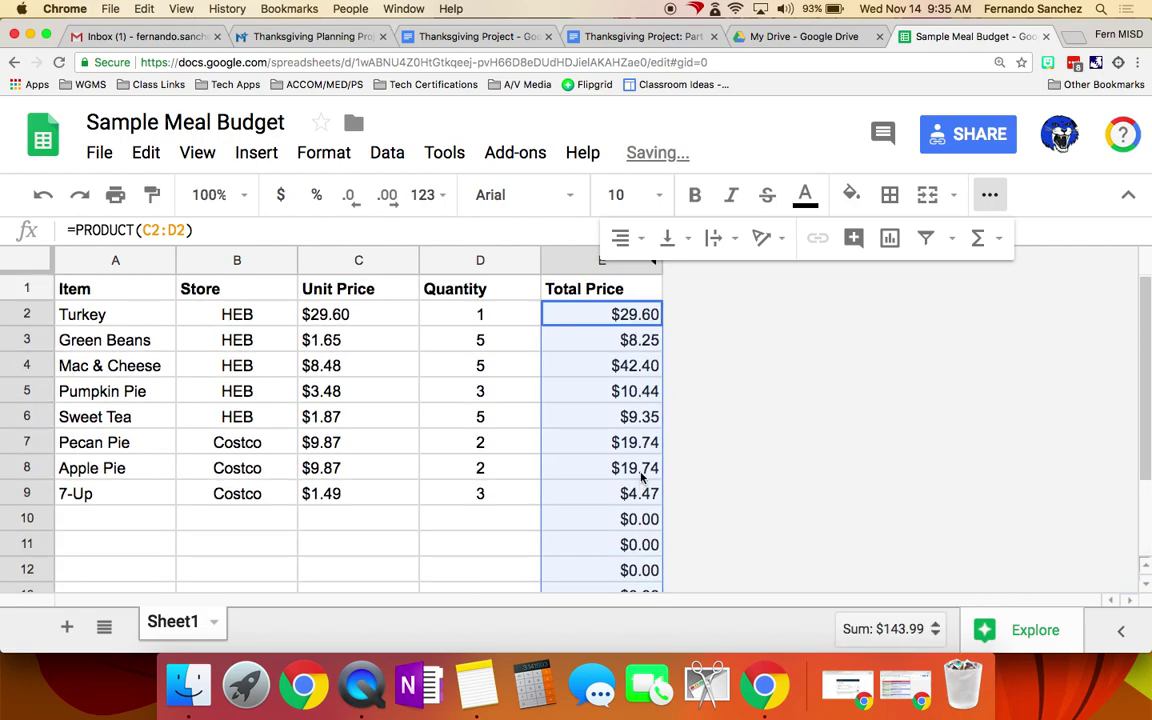
left_click(603, 391)
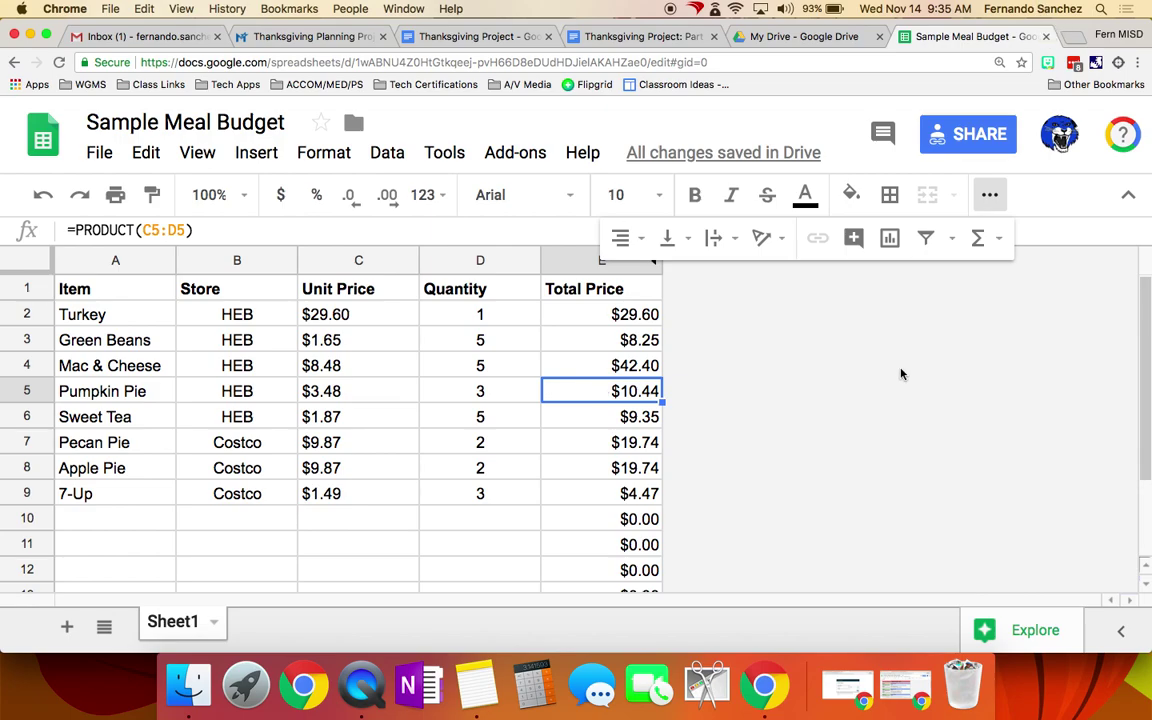
Close the Sample Meal Budget spreadsheet and return to the Thanksgiving Project document's lesson table
left_click(1047, 37)
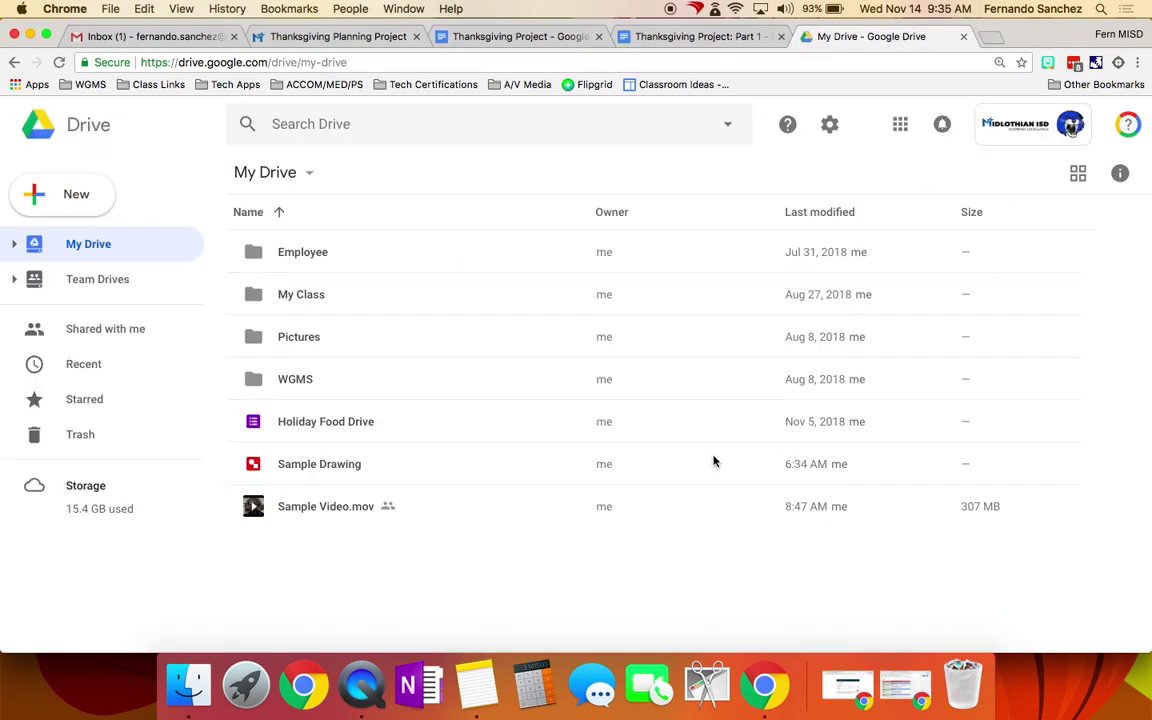
key("super+Tab")
key("super+Tab")
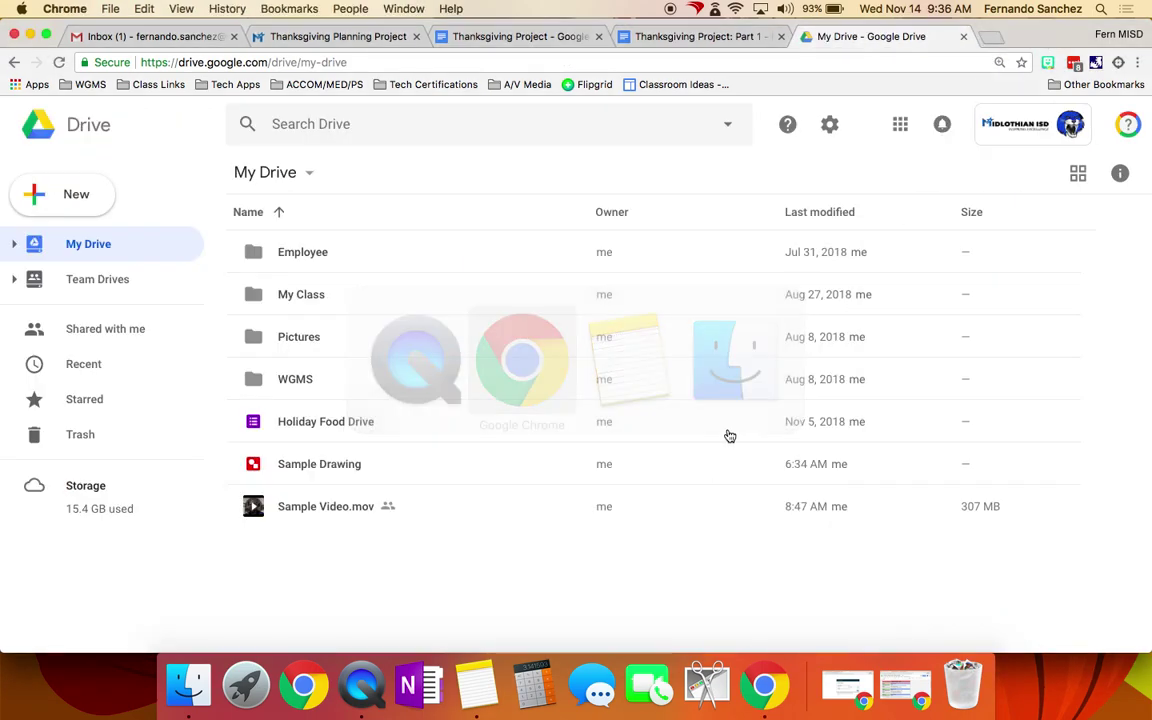
left_click(479, 40)
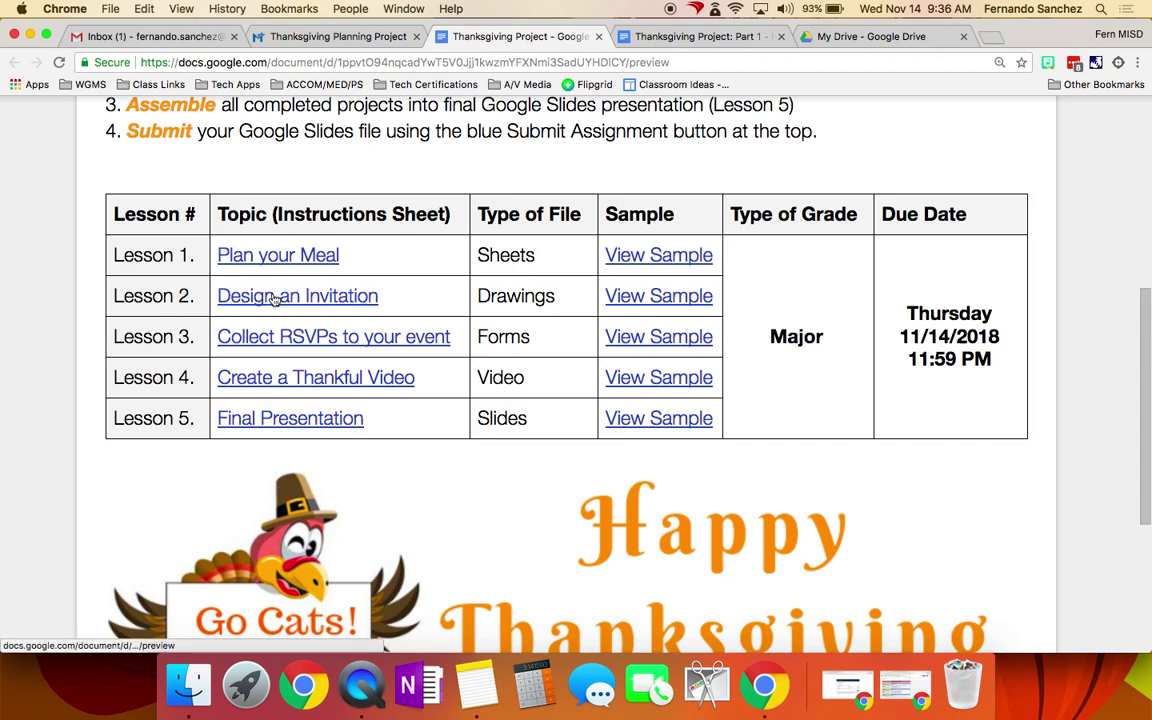
Switch to Google Drive and create a new Google Drawings file
left_click(885, 40)
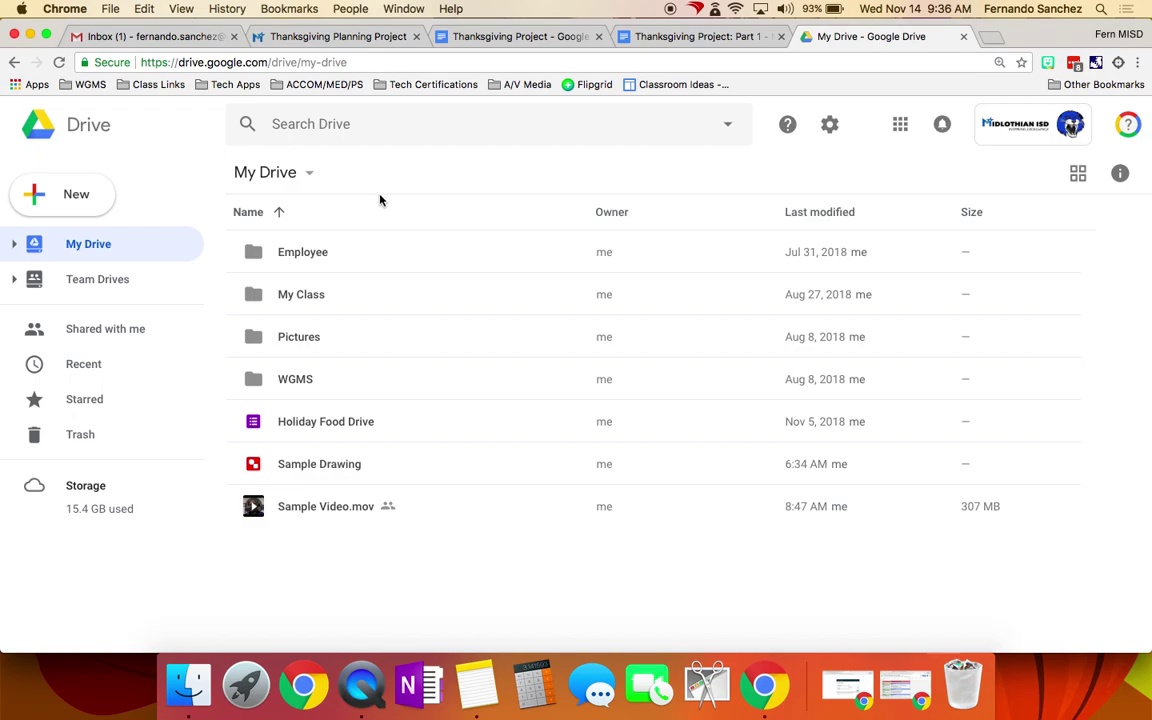
left_click(900, 124)
left_click(673, 164)
left_click(51, 190)
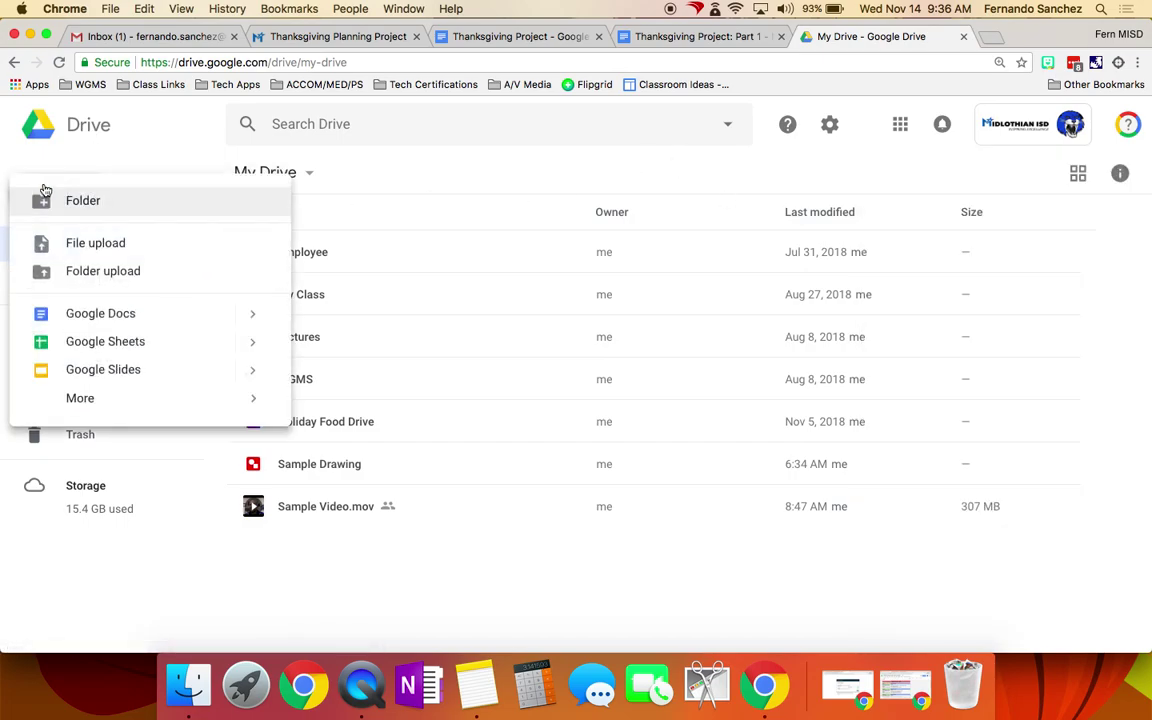
mouse_move(269, 413)
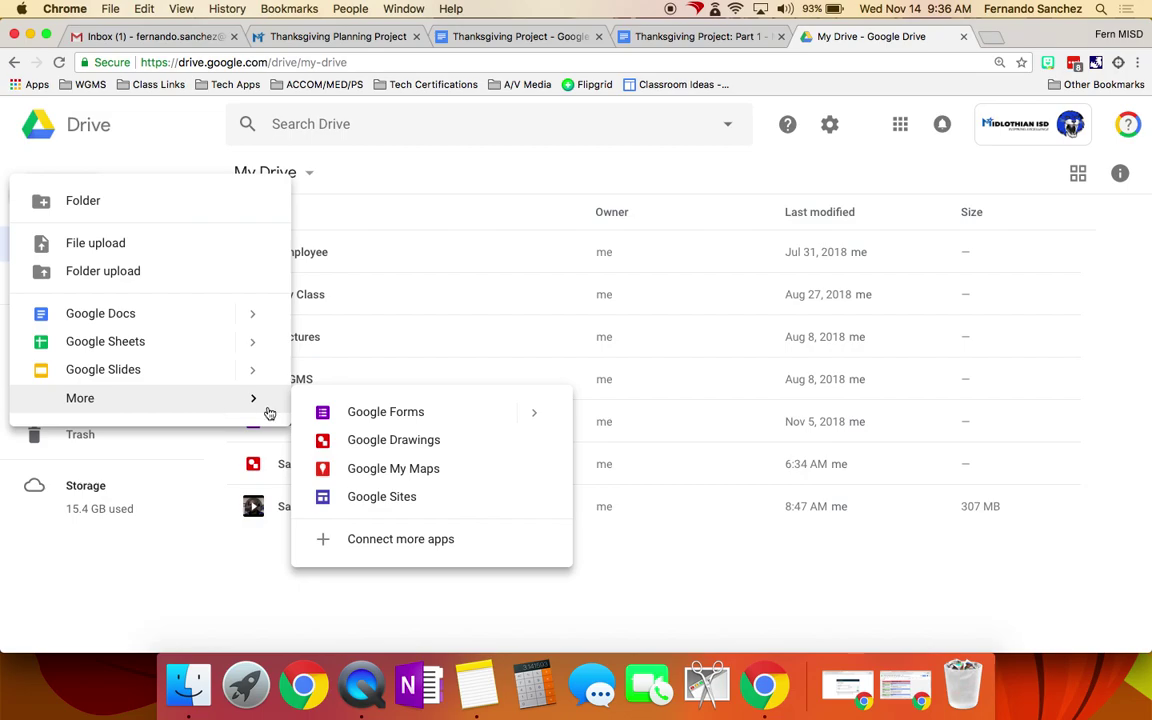
left_click(391, 443)
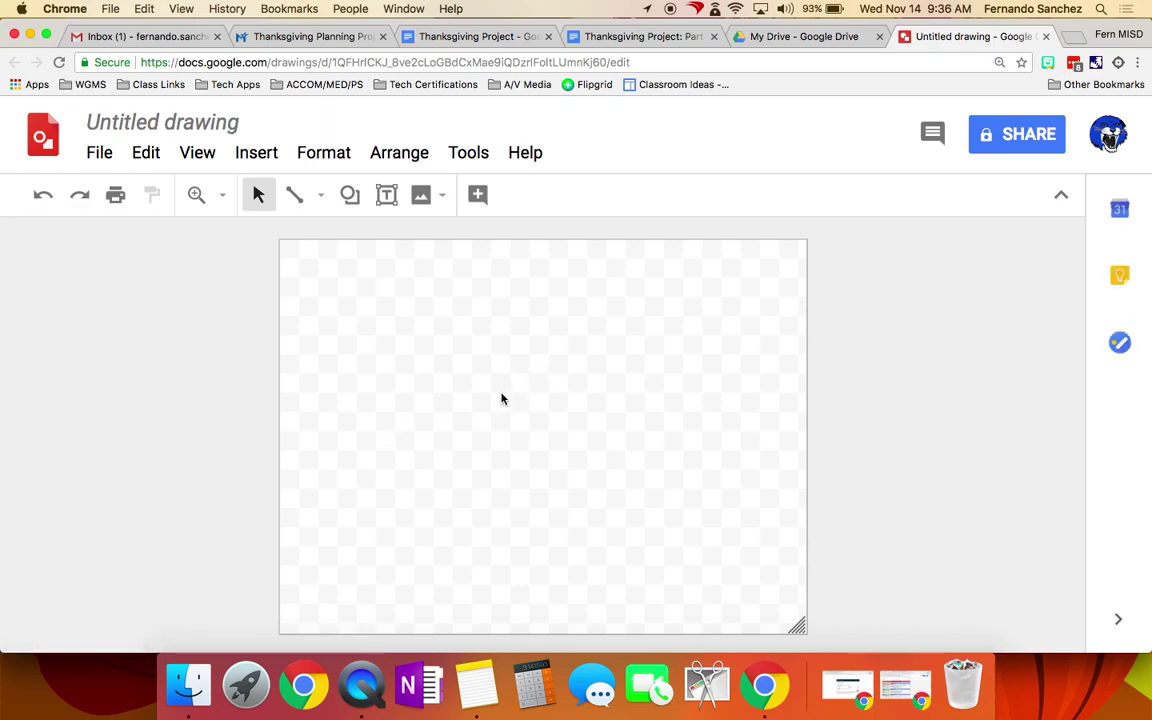
Set the blank drawing's background to solid orange
right_click(426, 350)
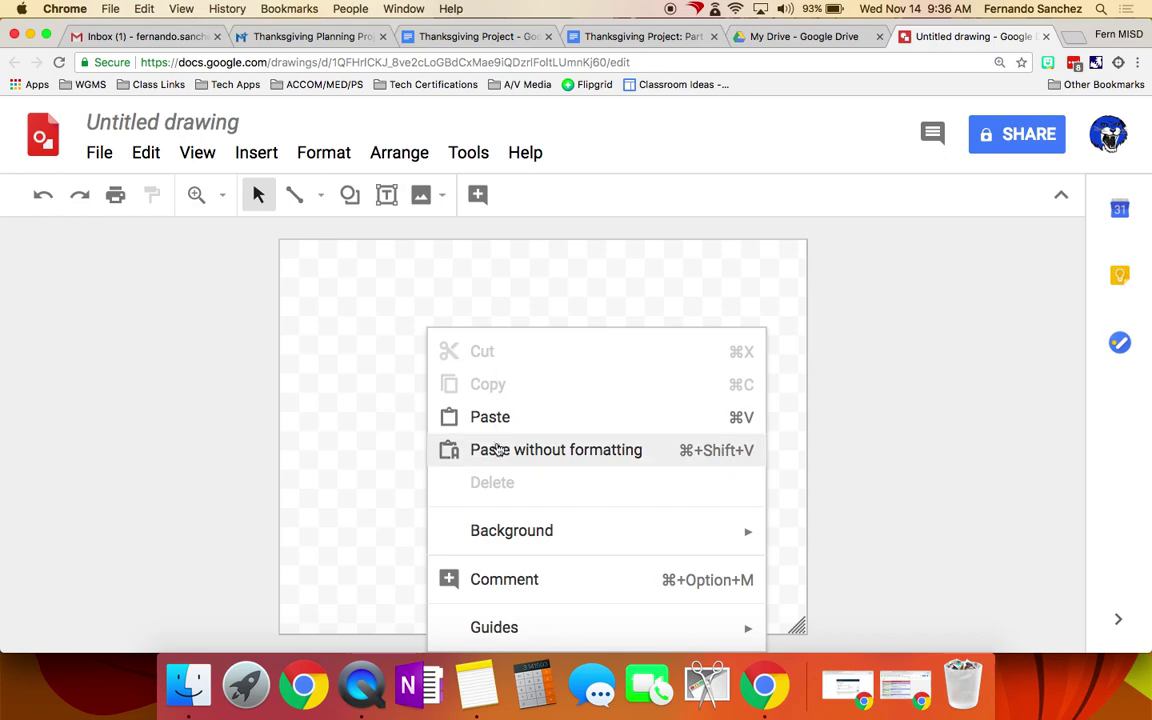
mouse_move(496, 532)
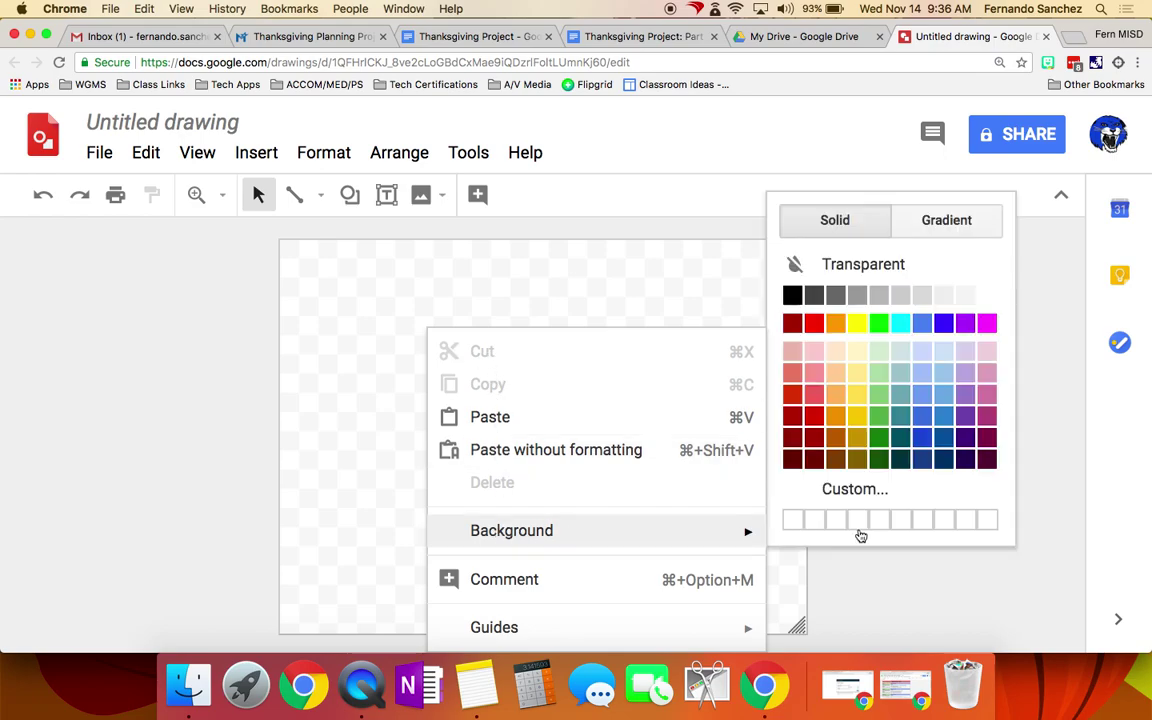
left_click(835, 323)
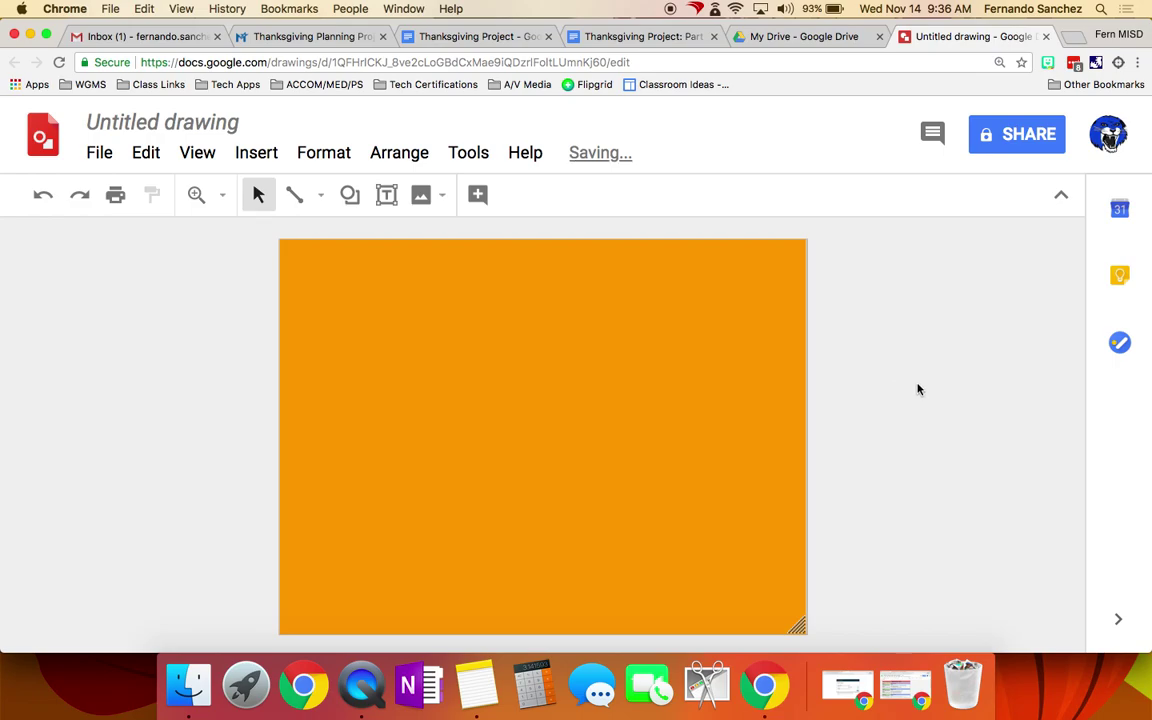
left_click(250, 152)
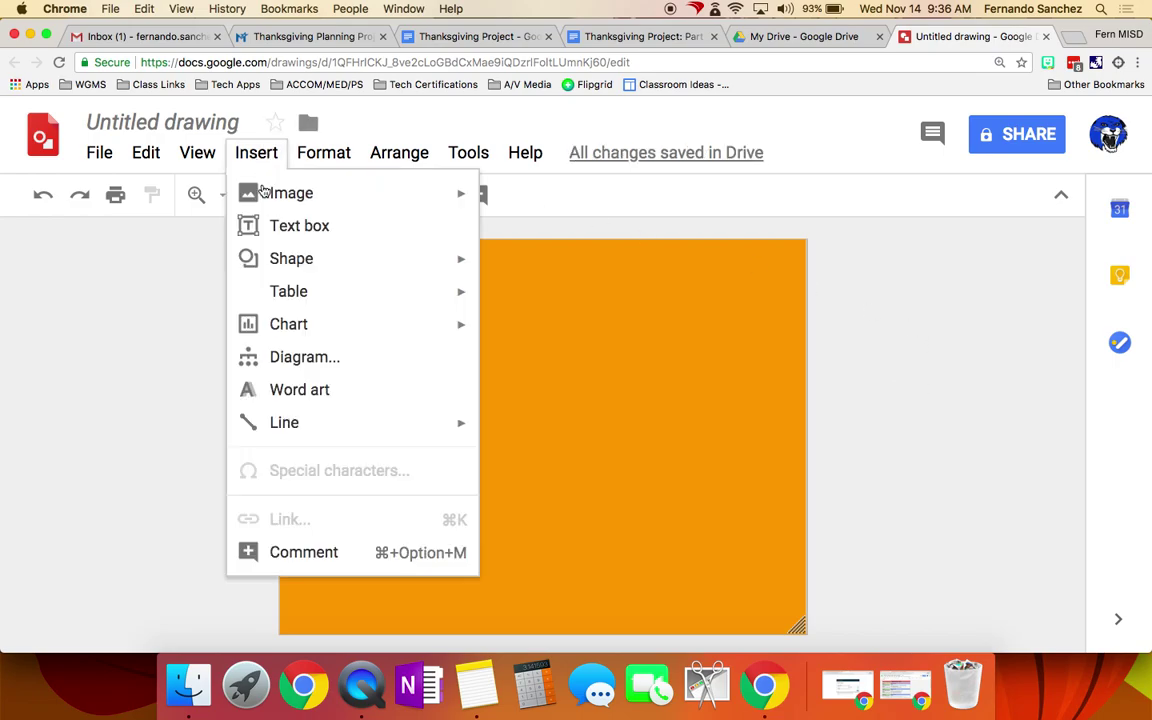
mouse_move(249, 193)
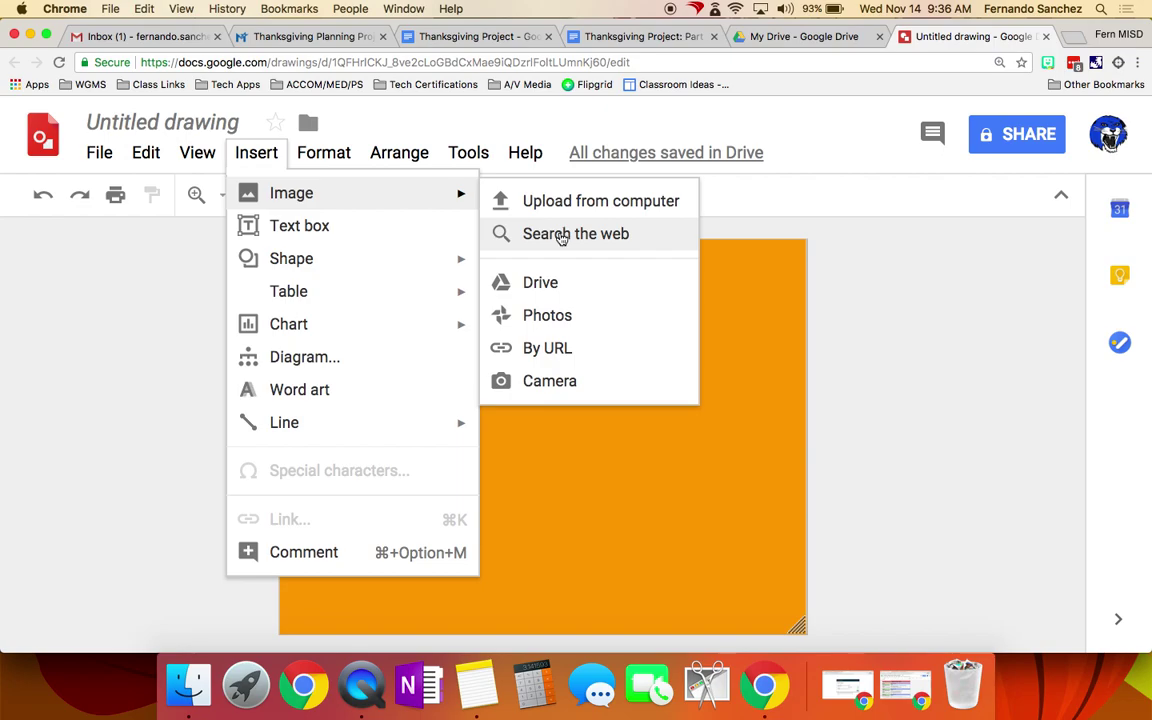
left_click(944, 399)
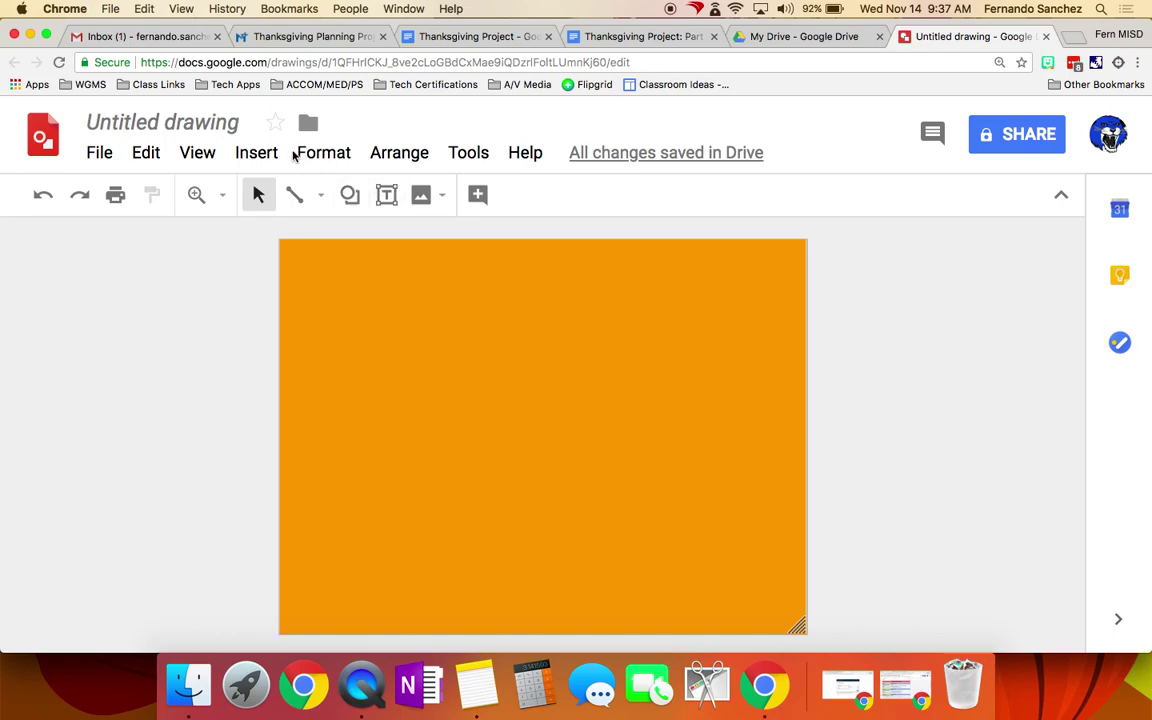
Add a wide text box across the upper part of the canvas with the text "You're Invited!"
left_click(238, 156)
left_click(246, 221)
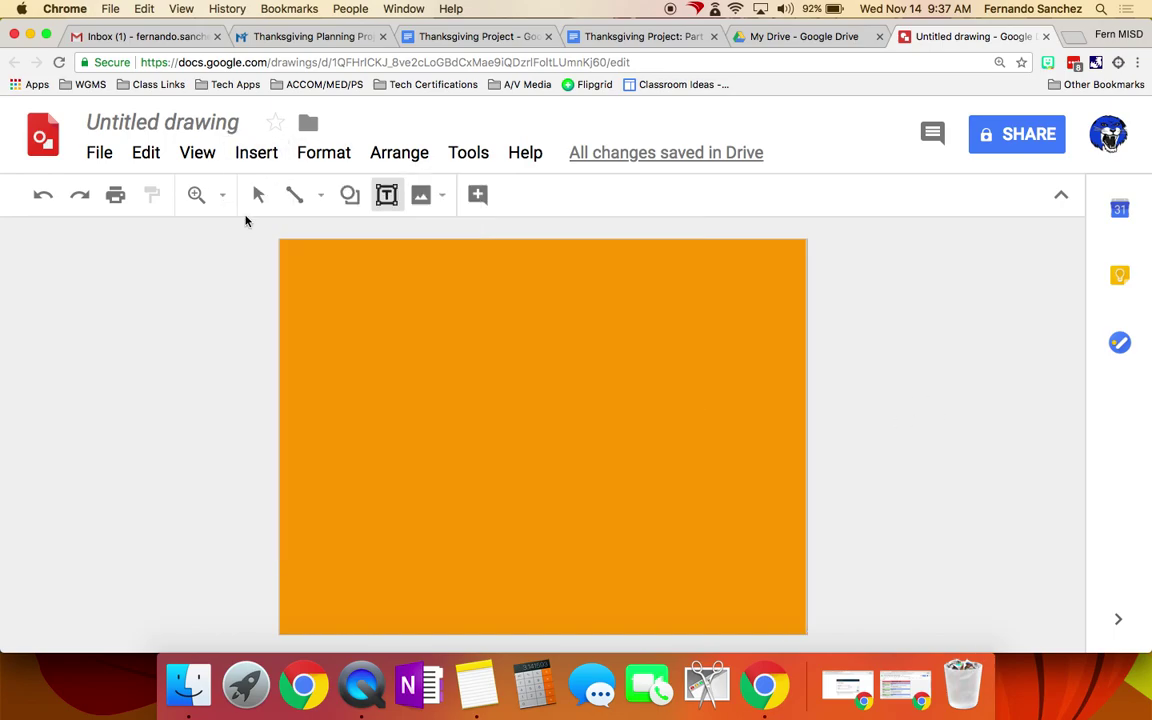
left_click_drag(293, 254, 795, 361)
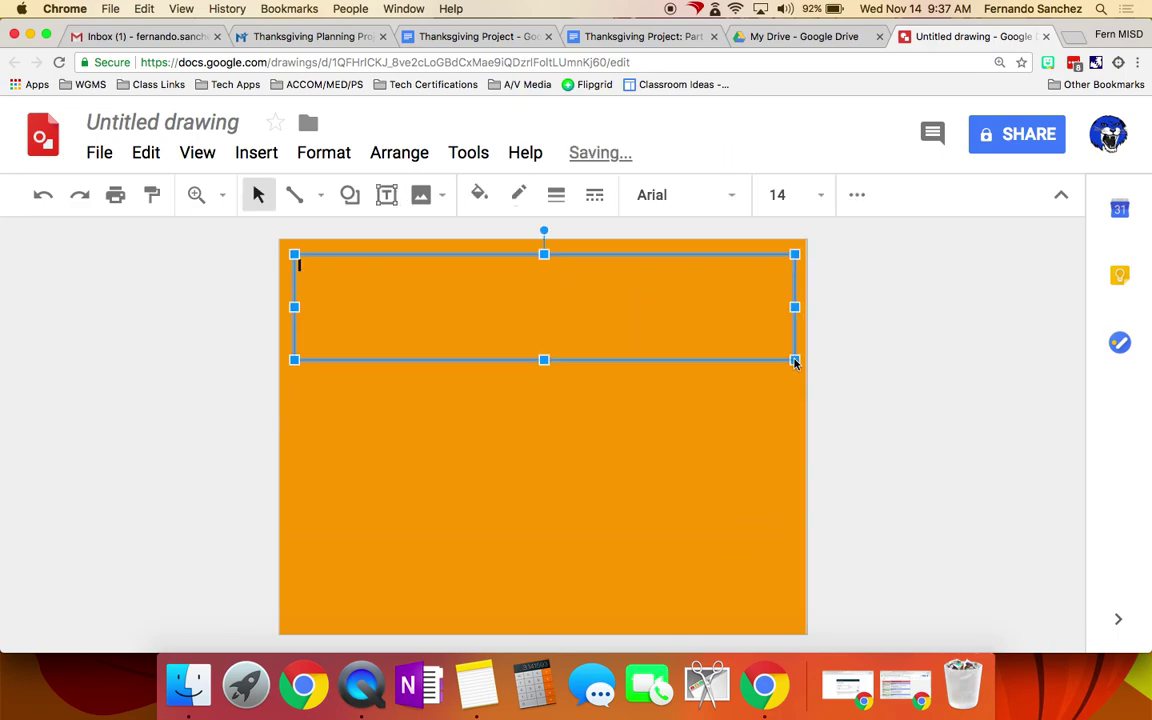
type("You're Invited!")
Set the font size of the "You're Invited!" text to 48
left_click(301, 266)
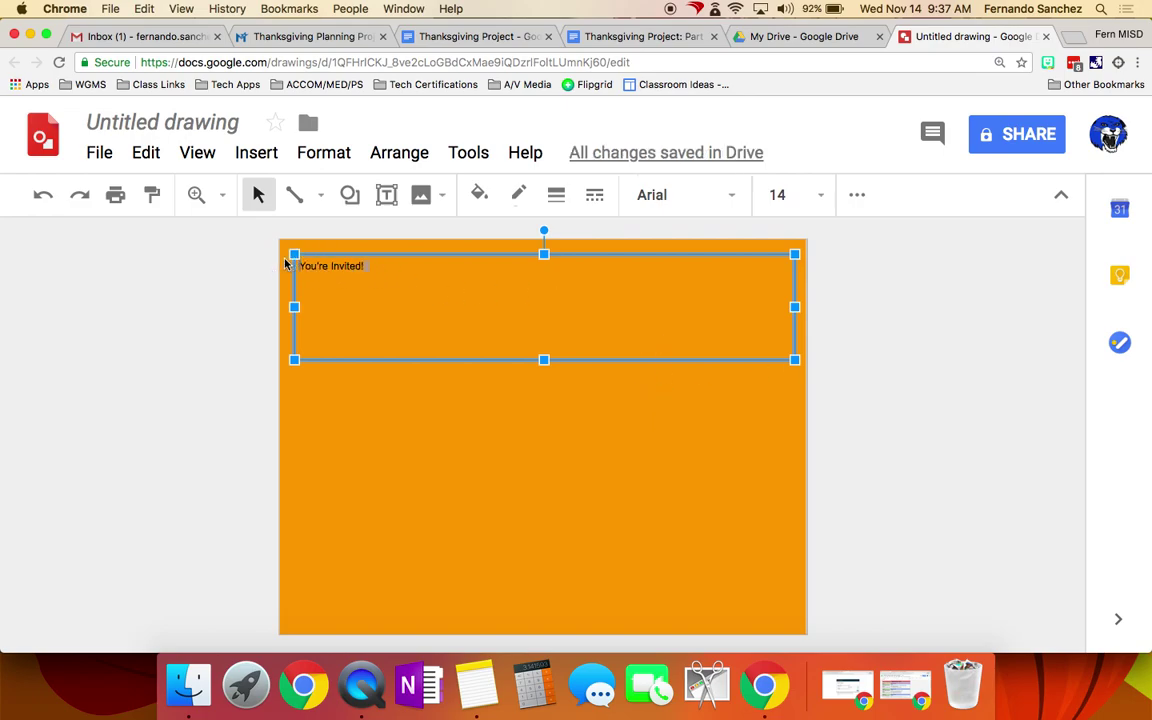
key("Return")
key("BackSpace")
triple_click(342, 265)
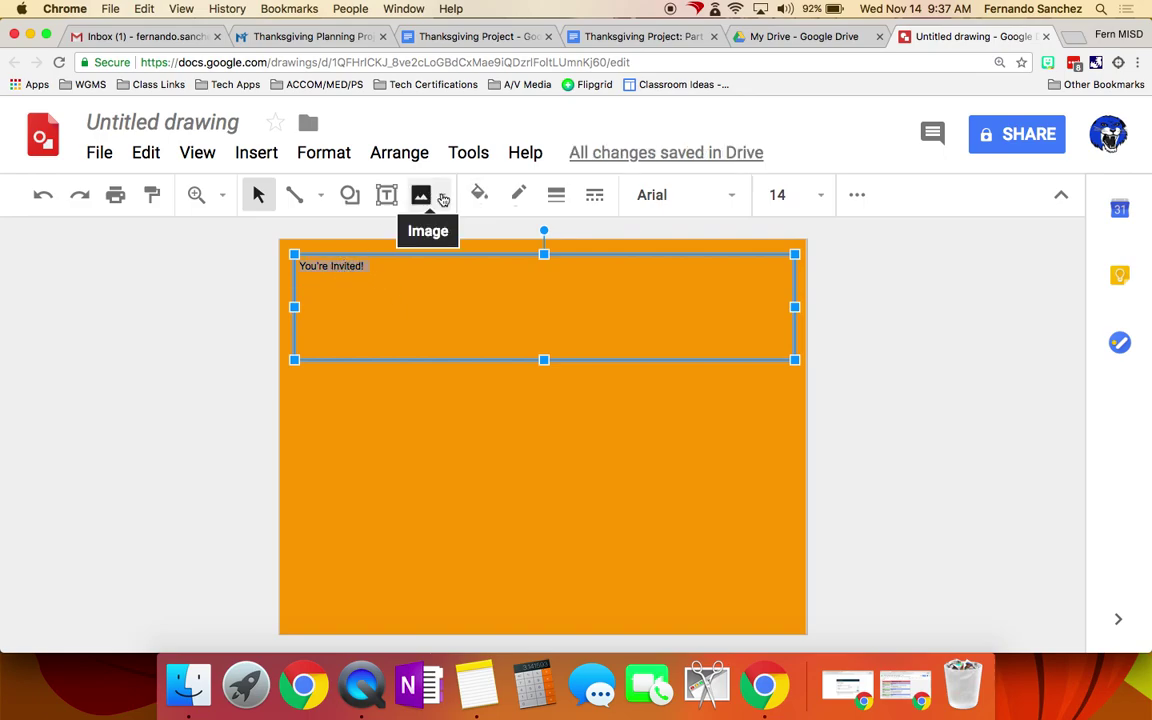
left_click(778, 194)
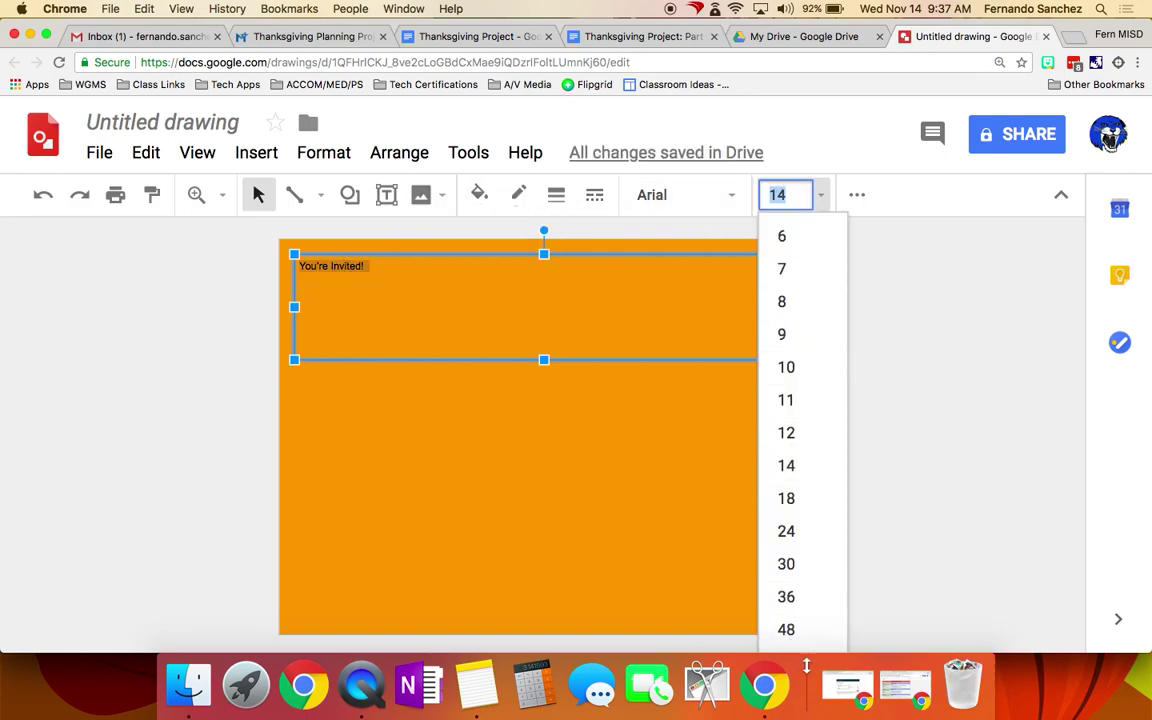
left_click(797, 628)
left_click(882, 440)
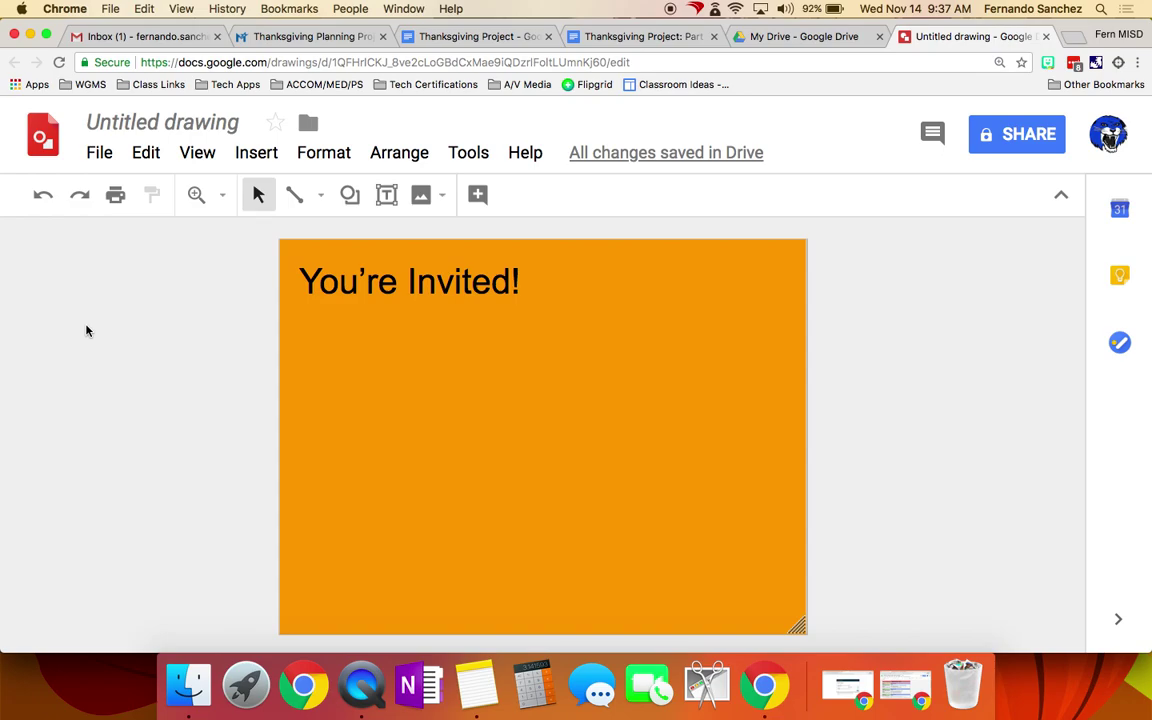
Insert word art reading "You're Invited!" into the drawing
left_click(260, 157)
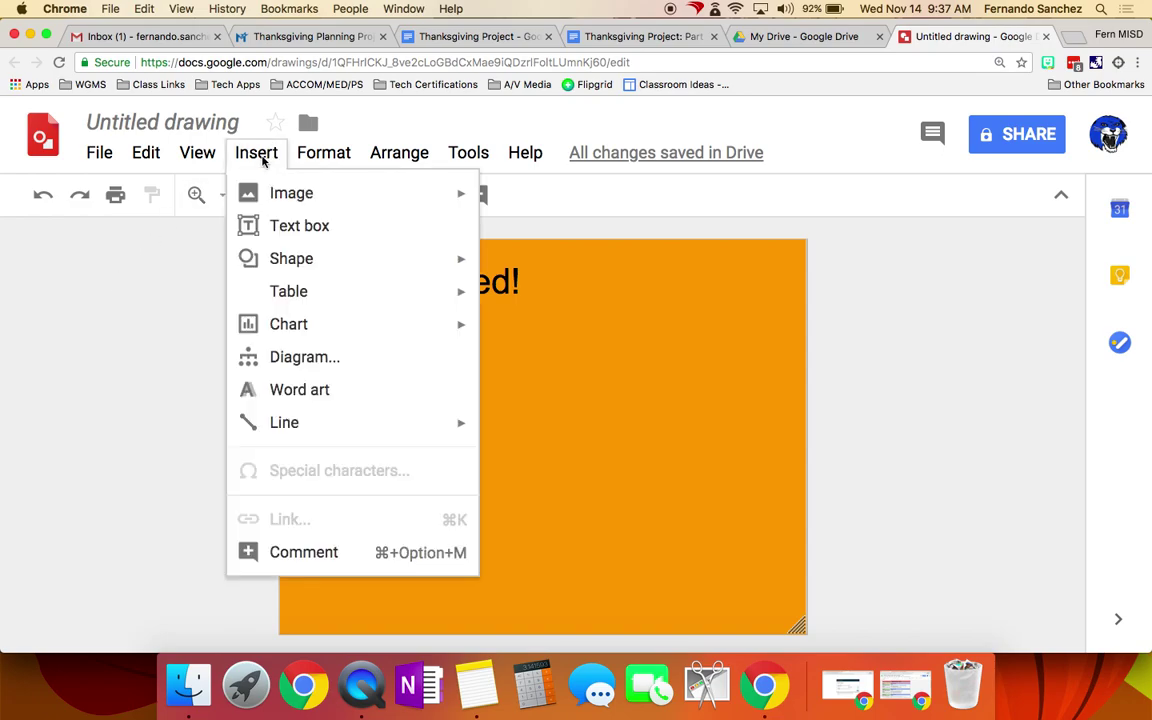
left_click(288, 395)
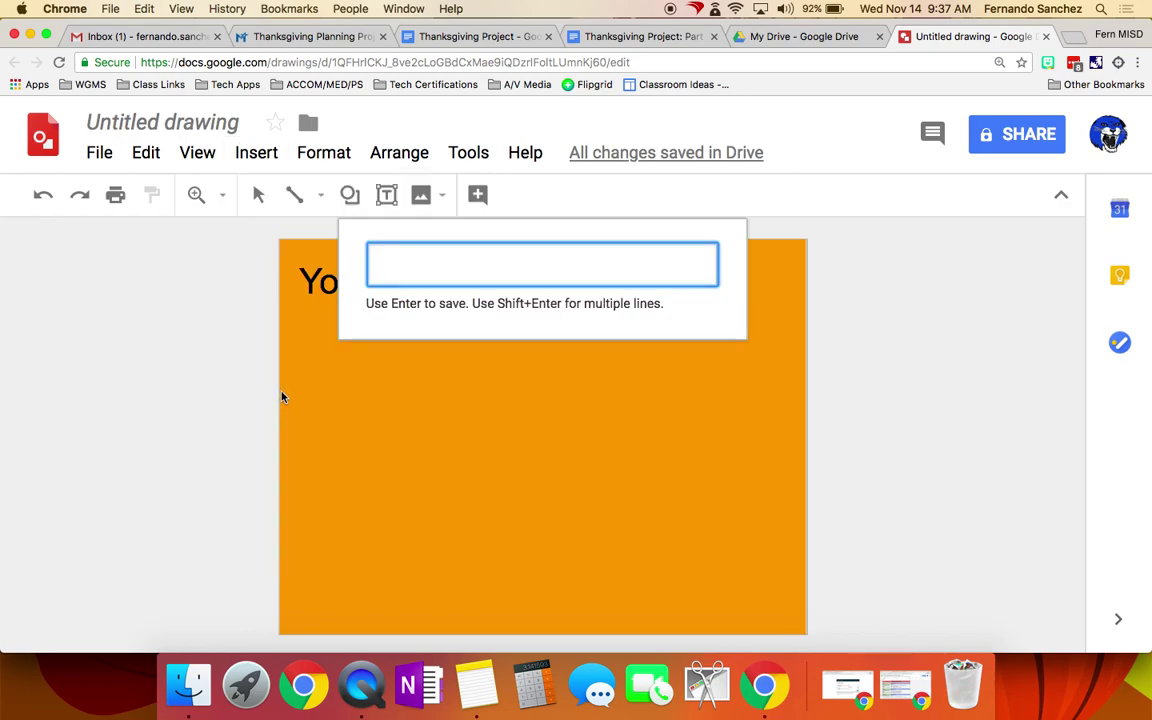
type("You're Inv")
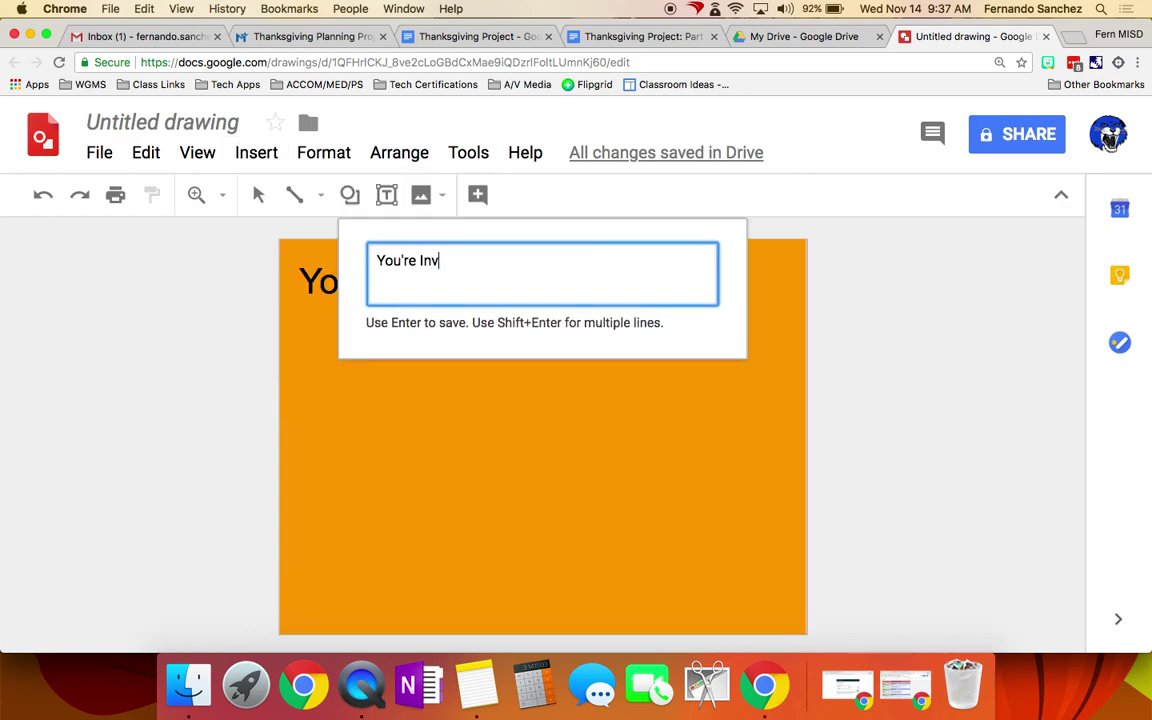
type("ited!")
key("Return")
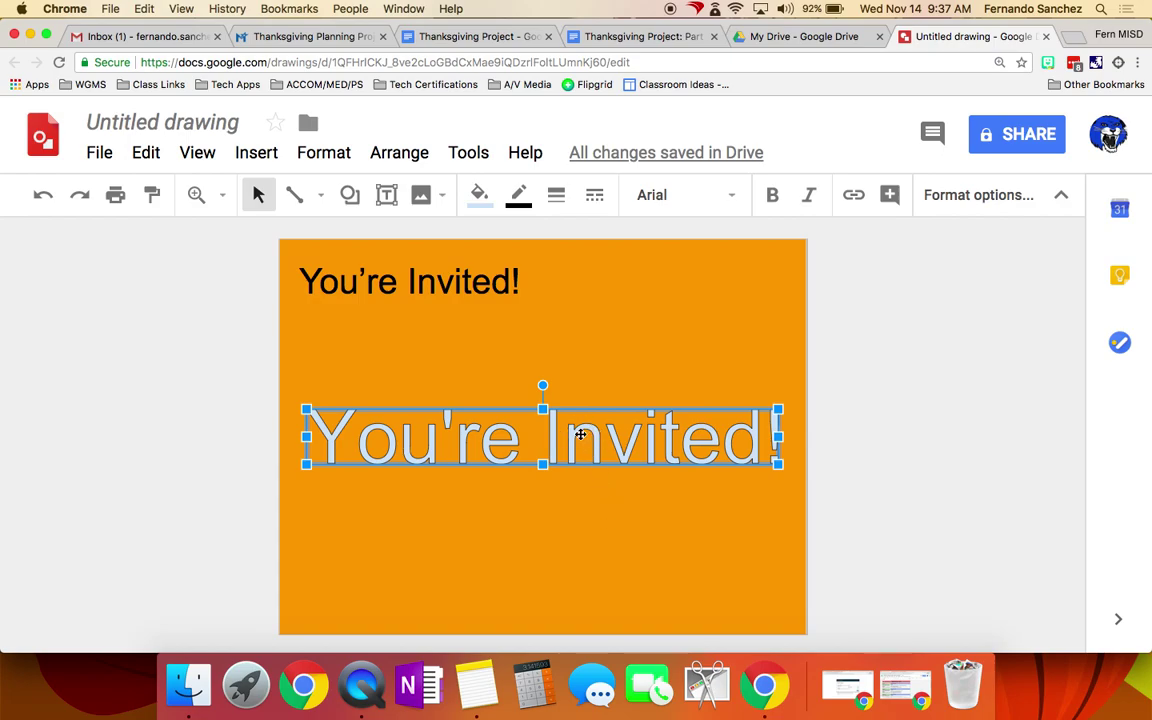
Try a yellow fill on the "You're Invited!" word art, and change the fill to blue
left_click(479, 196)
left_click(553, 346)
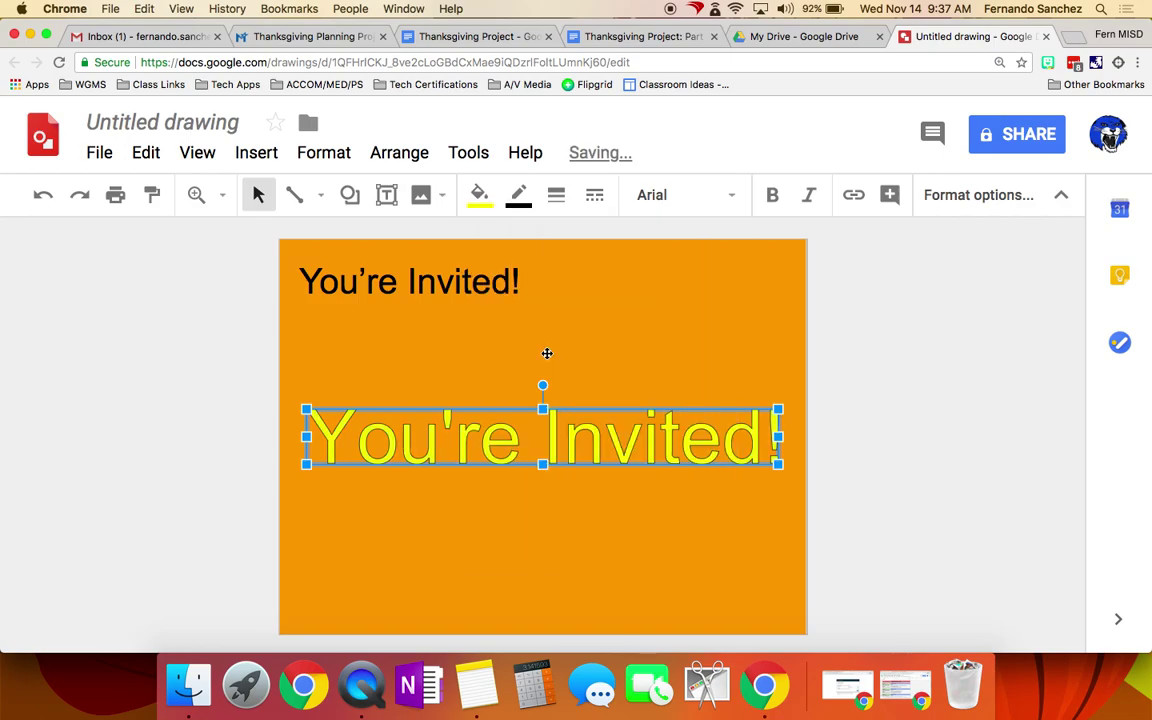
left_click(479, 195)
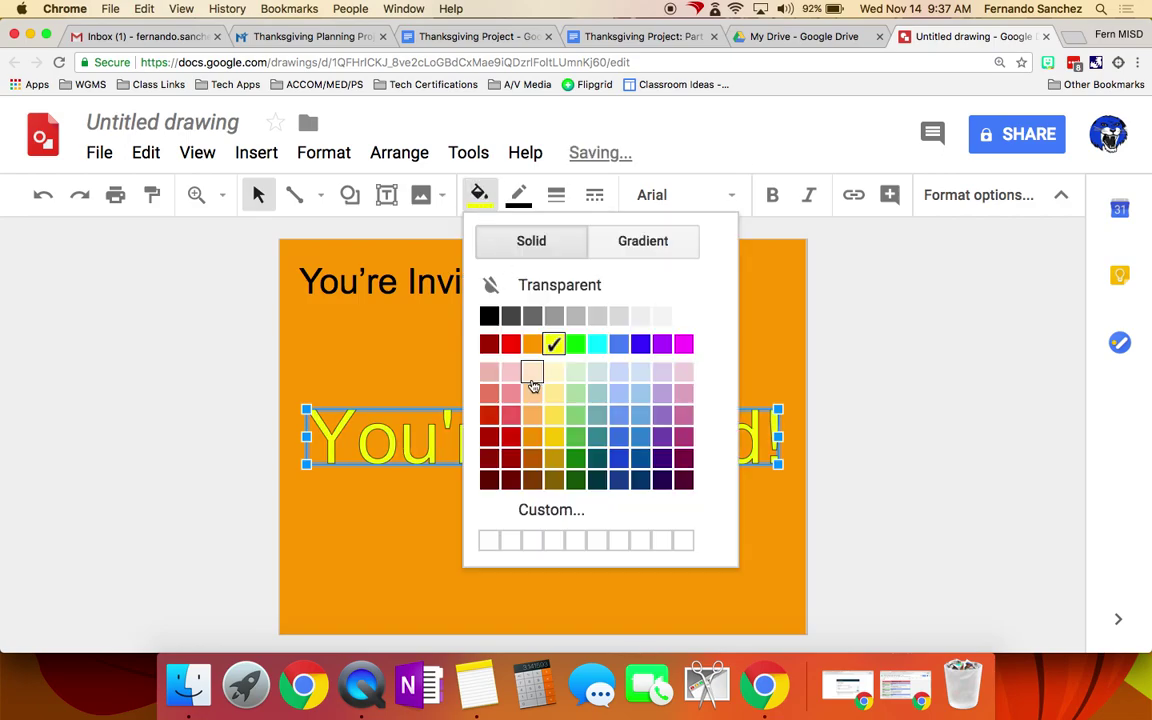
left_click(638, 344)
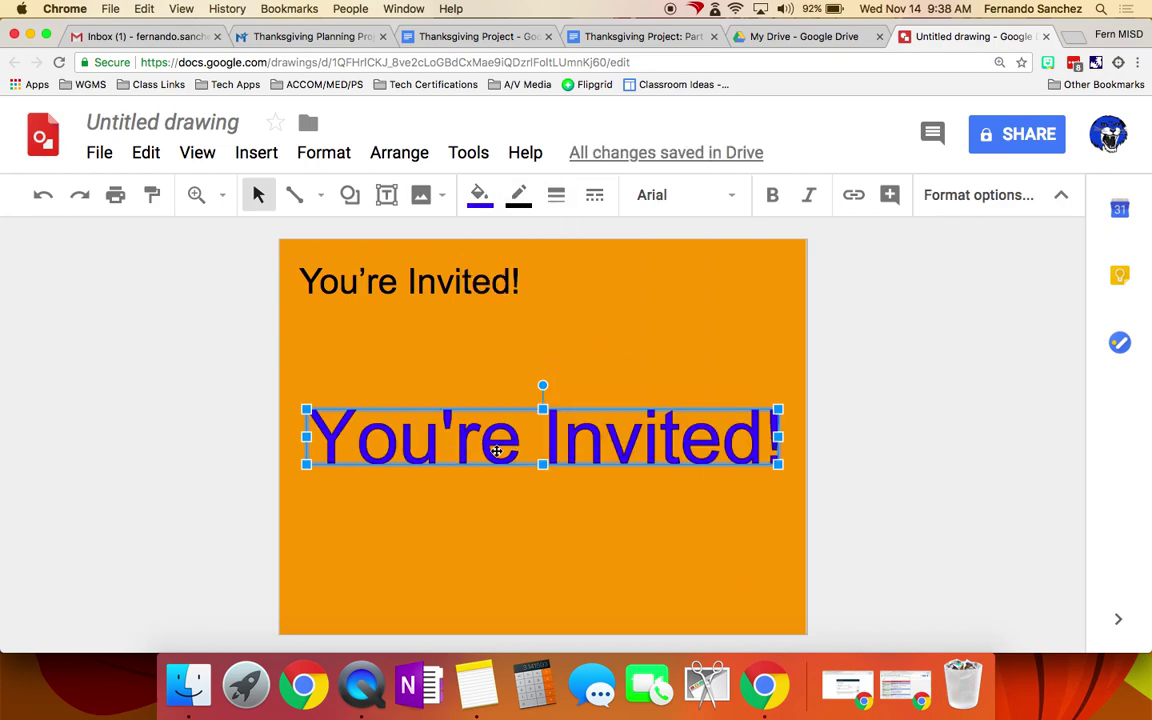
Try a blue border on the word art, and change the border color to dark red
left_click(519, 195)
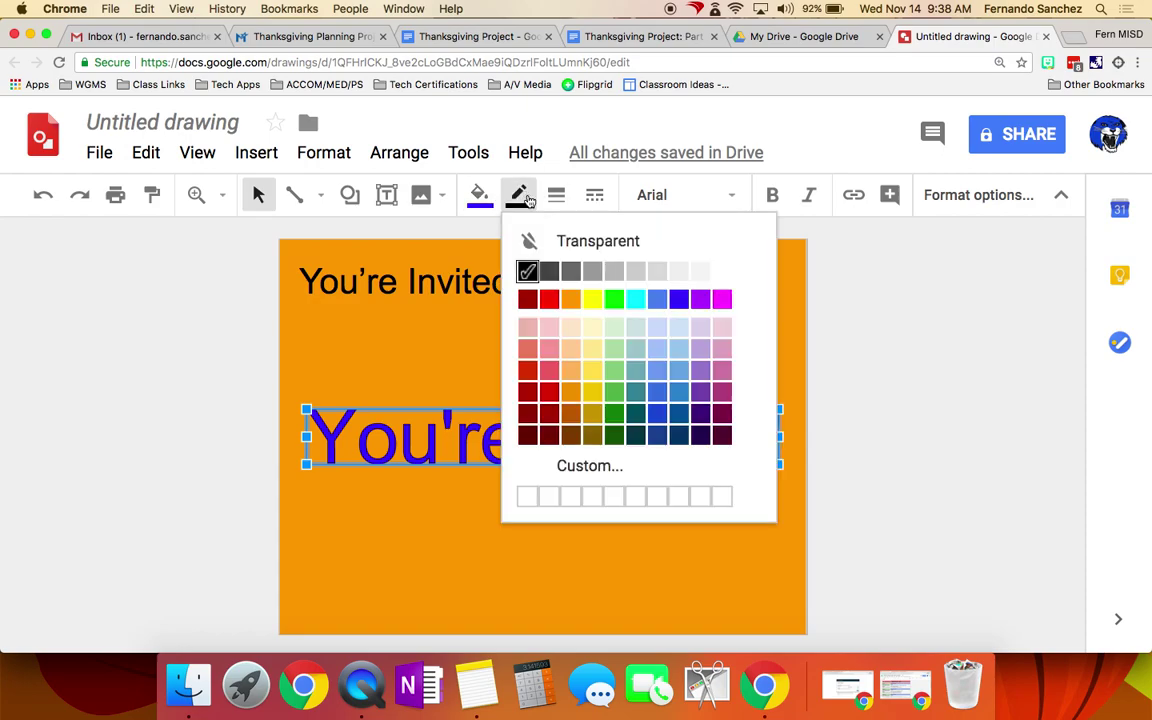
left_click(681, 299)
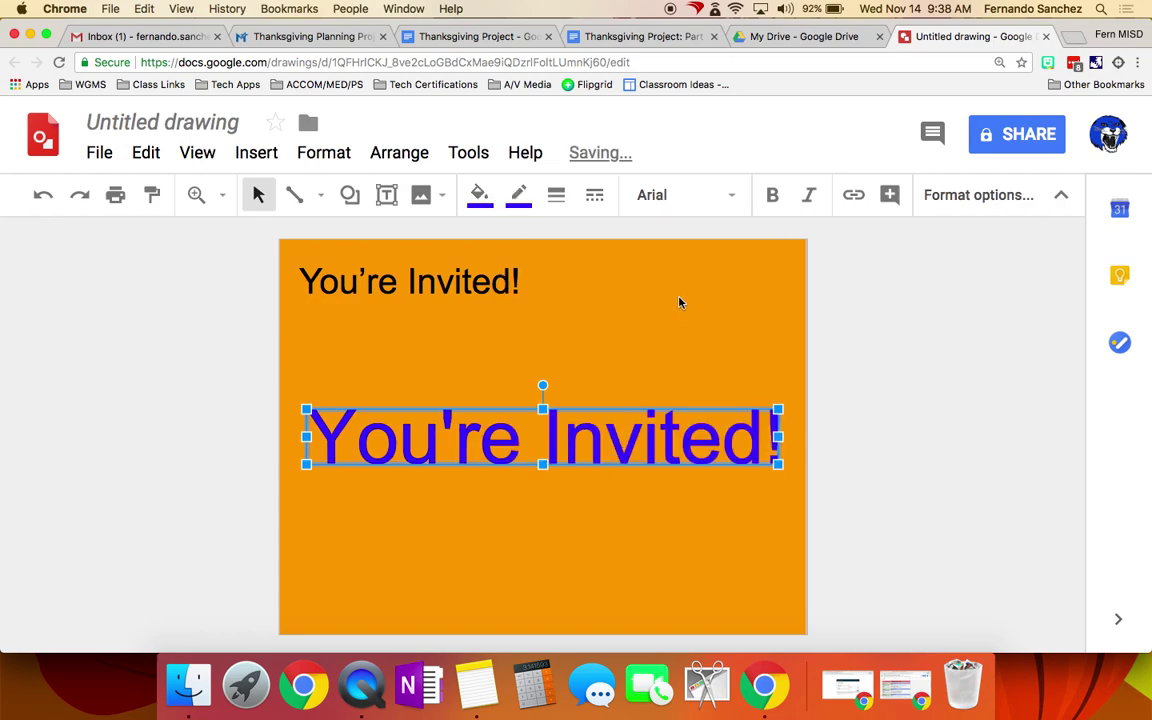
left_click(519, 195)
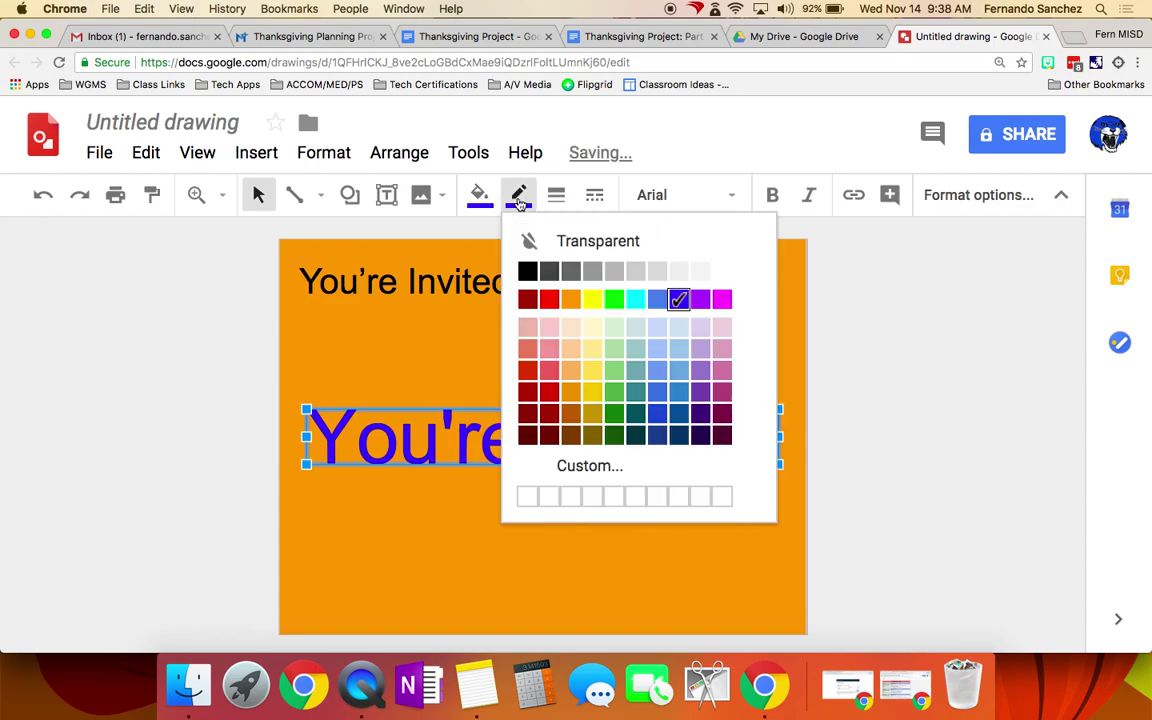
left_click(527, 298)
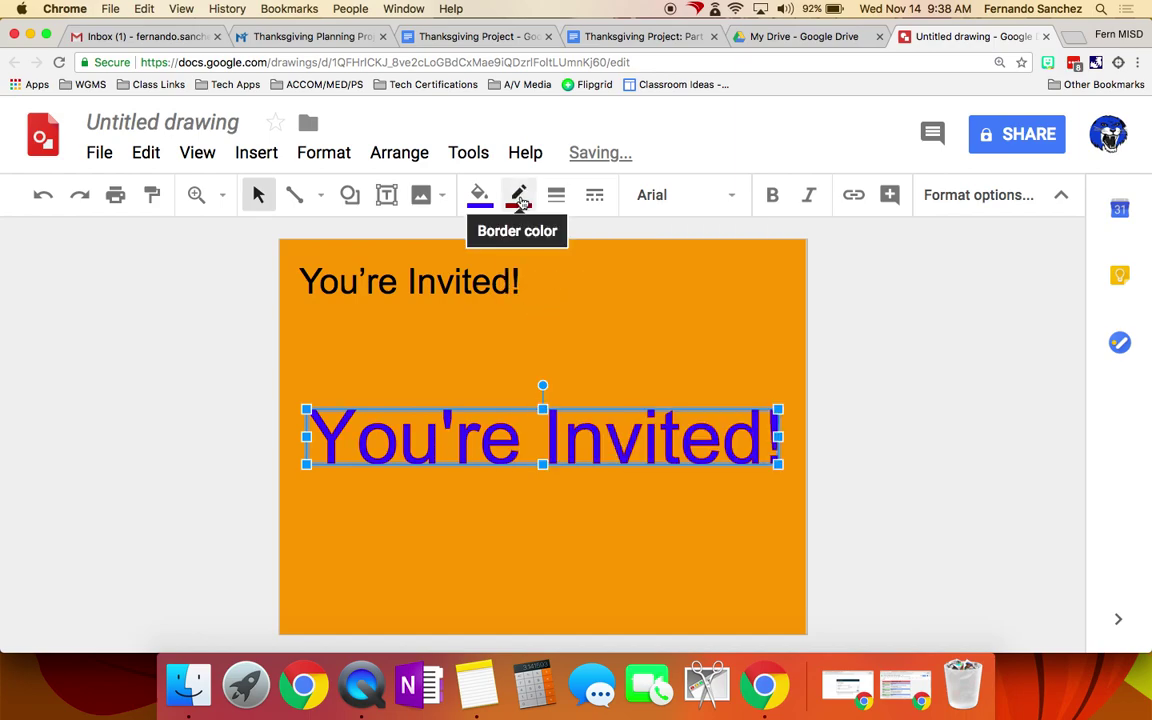
Try an 8px border weight on the word art, and reduce it to 4px
left_click(555, 197)
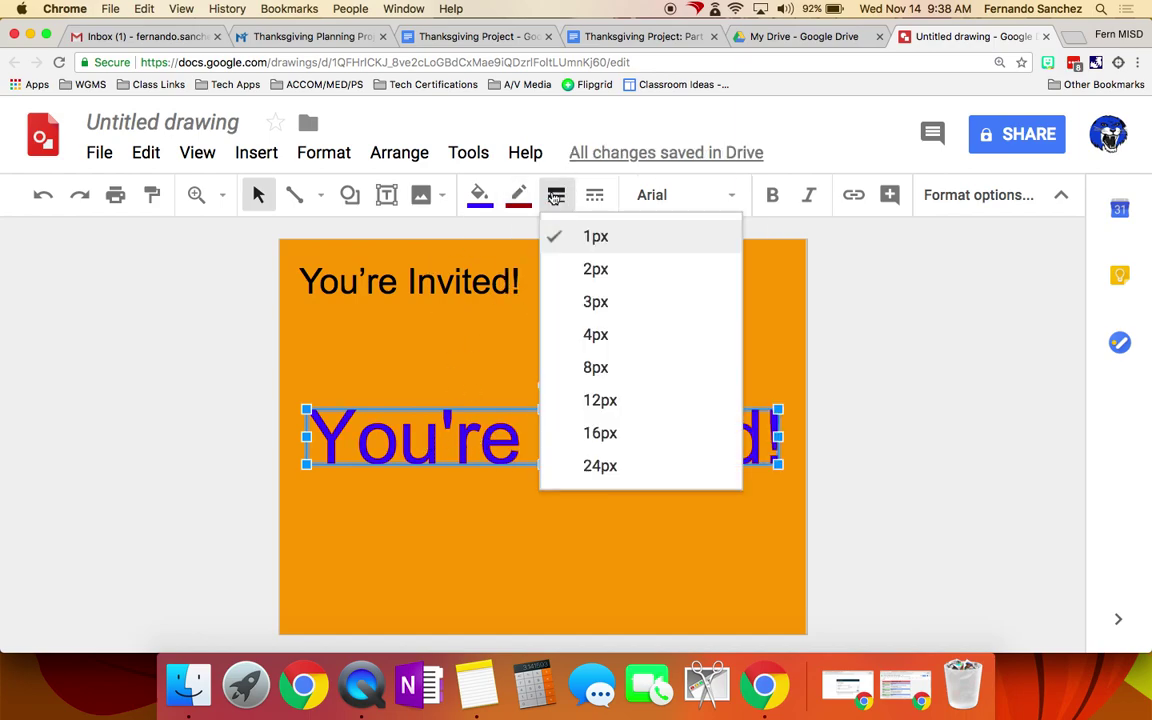
left_click(593, 369)
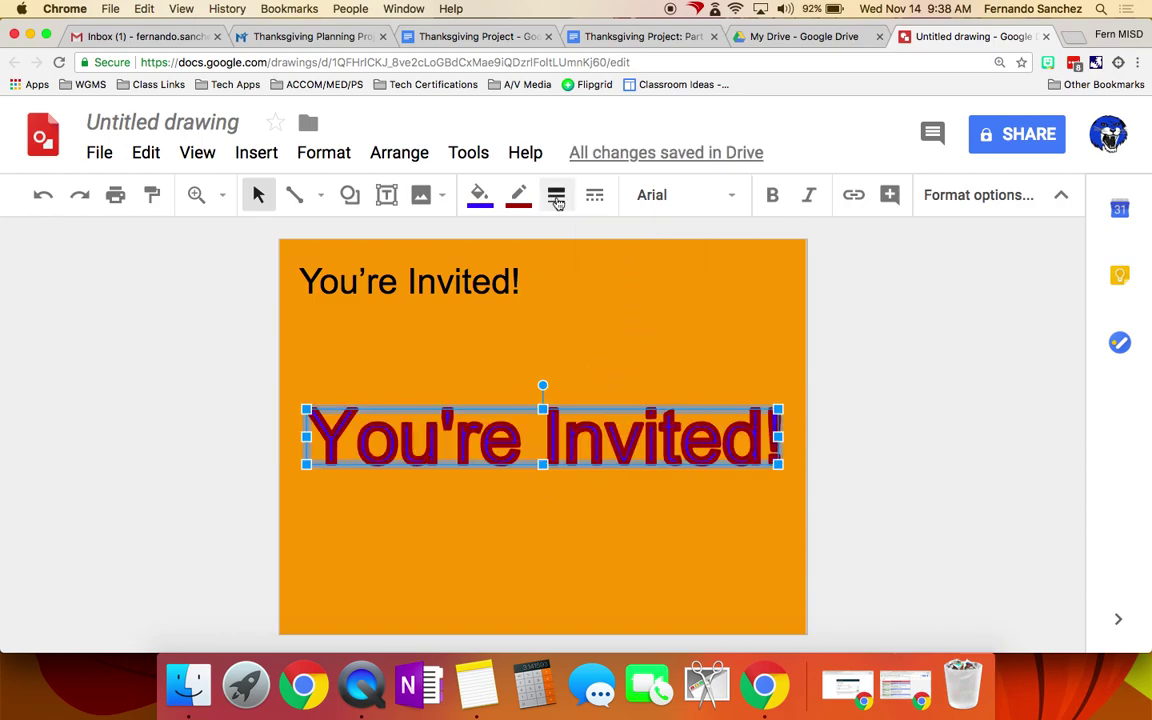
left_click(556, 195)
left_click(578, 341)
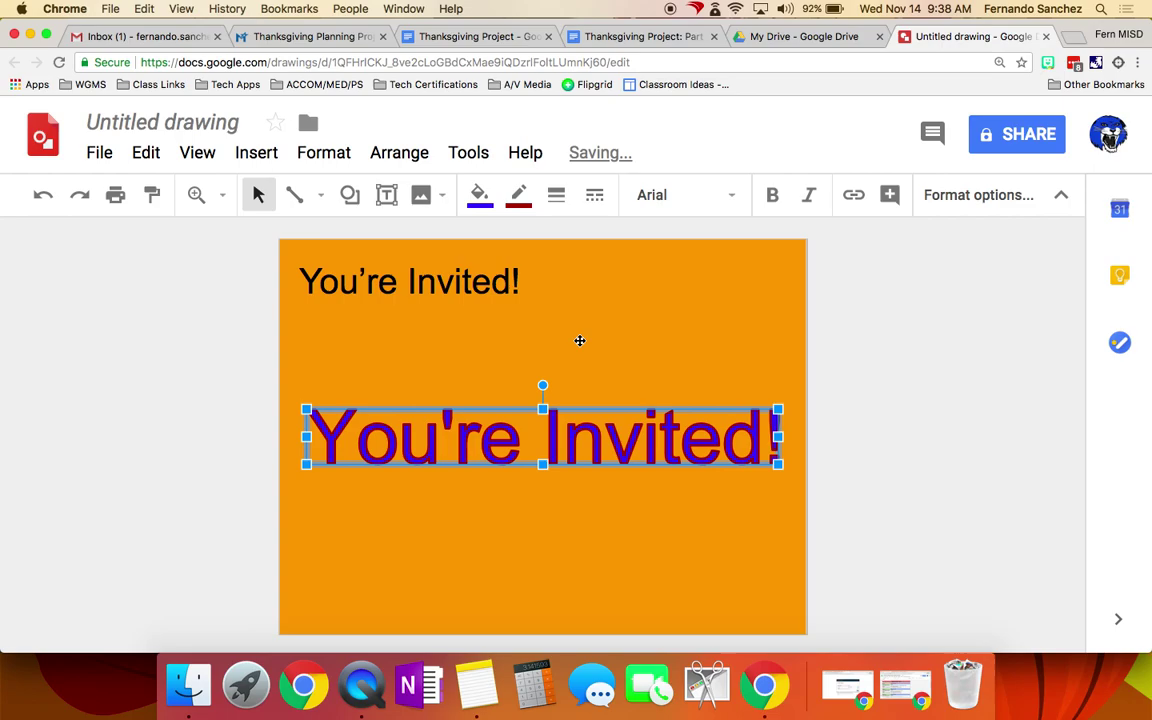
Set the word art's border color to bright red and its font to Caveat
left_click(519, 197)
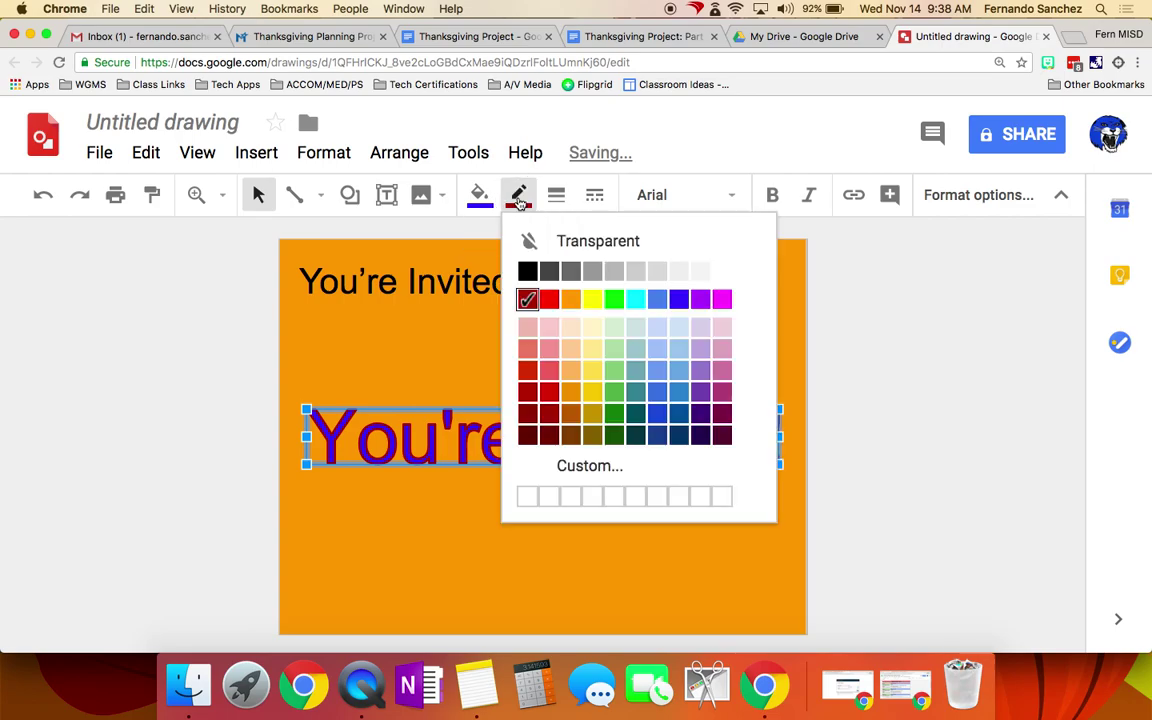
left_click(548, 299)
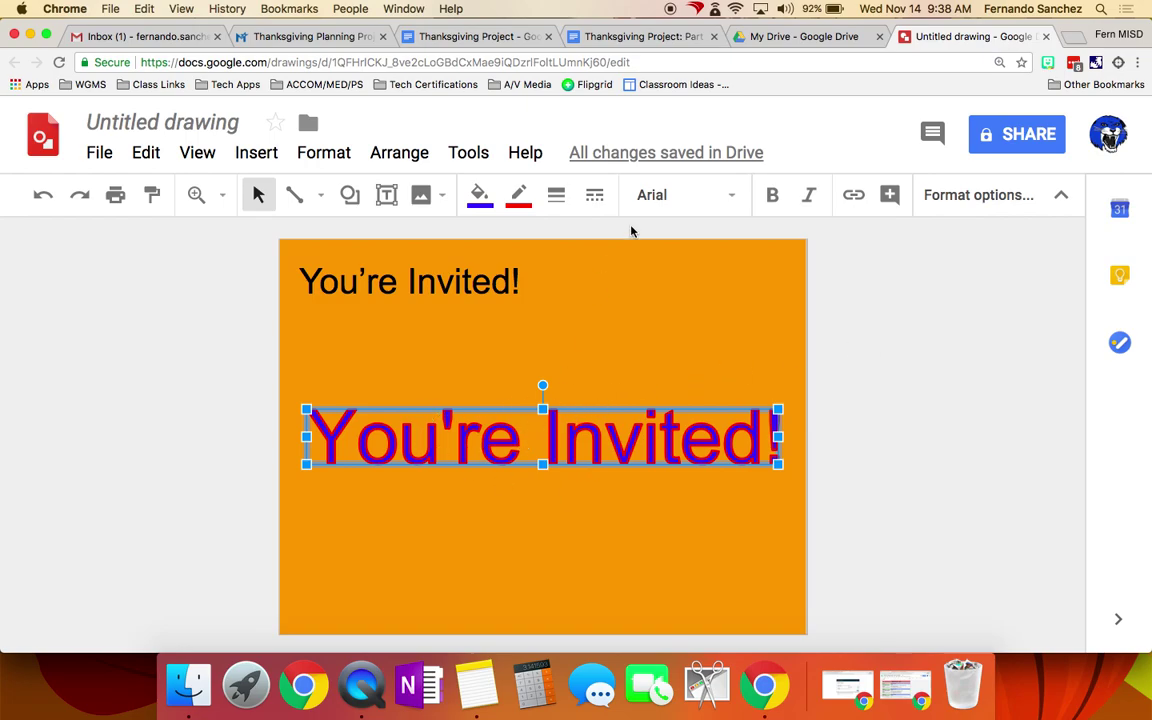
left_click(660, 196)
left_click(694, 324)
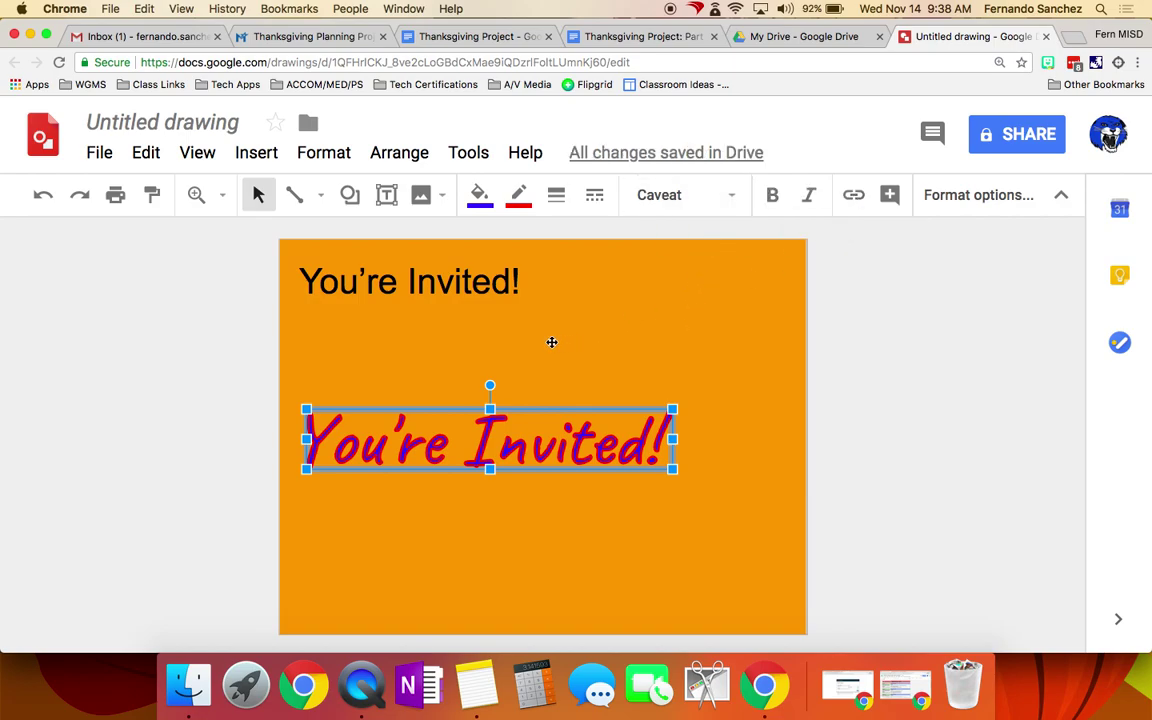
Add a drop shadow to the word art with increased distance, angle and blur radius and reduced transparency
left_click(966, 197)
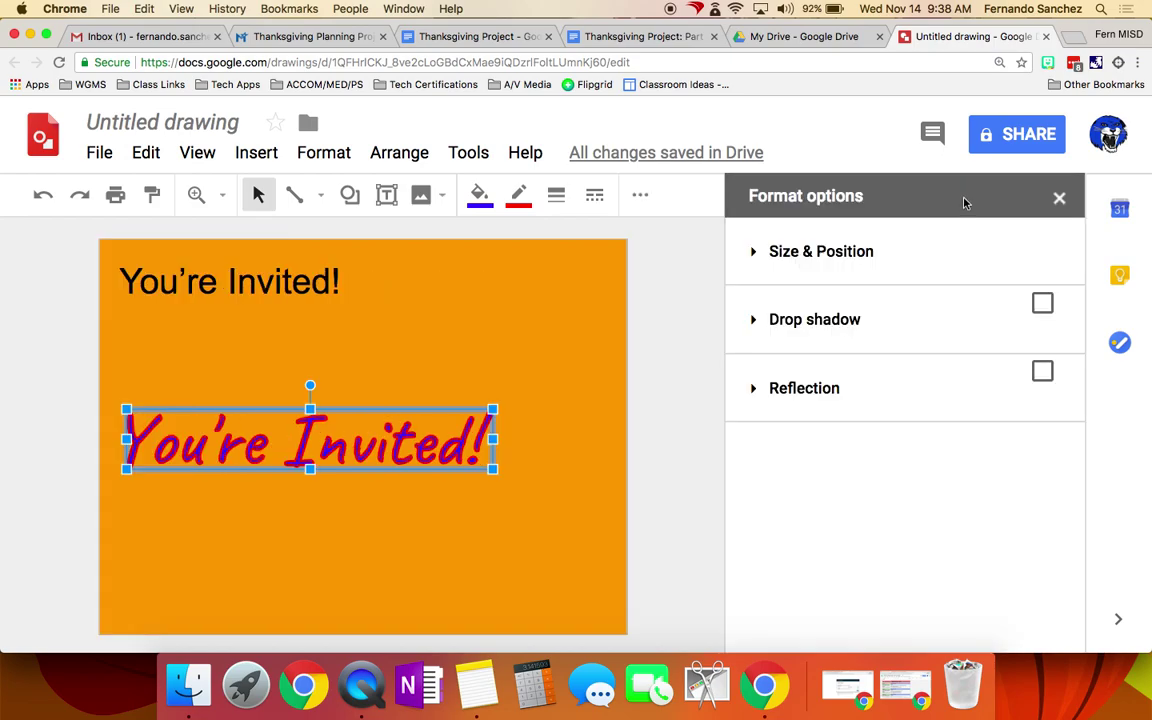
left_click(806, 320)
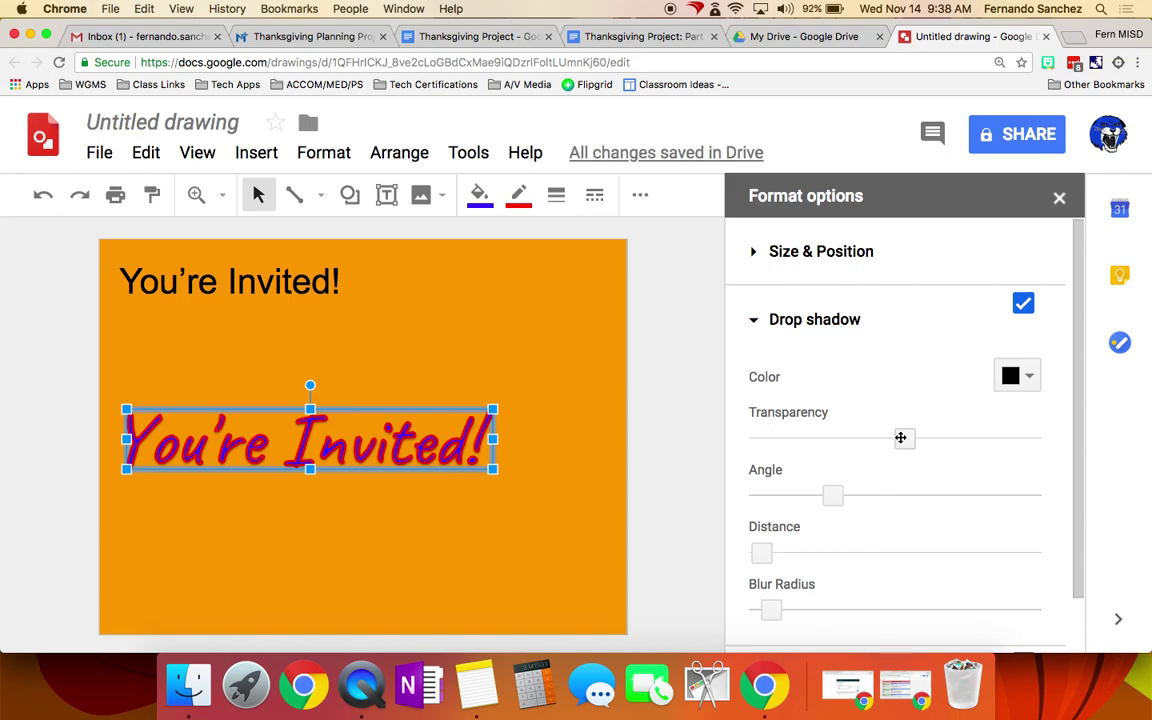
scroll(869, 511, "down", 1)
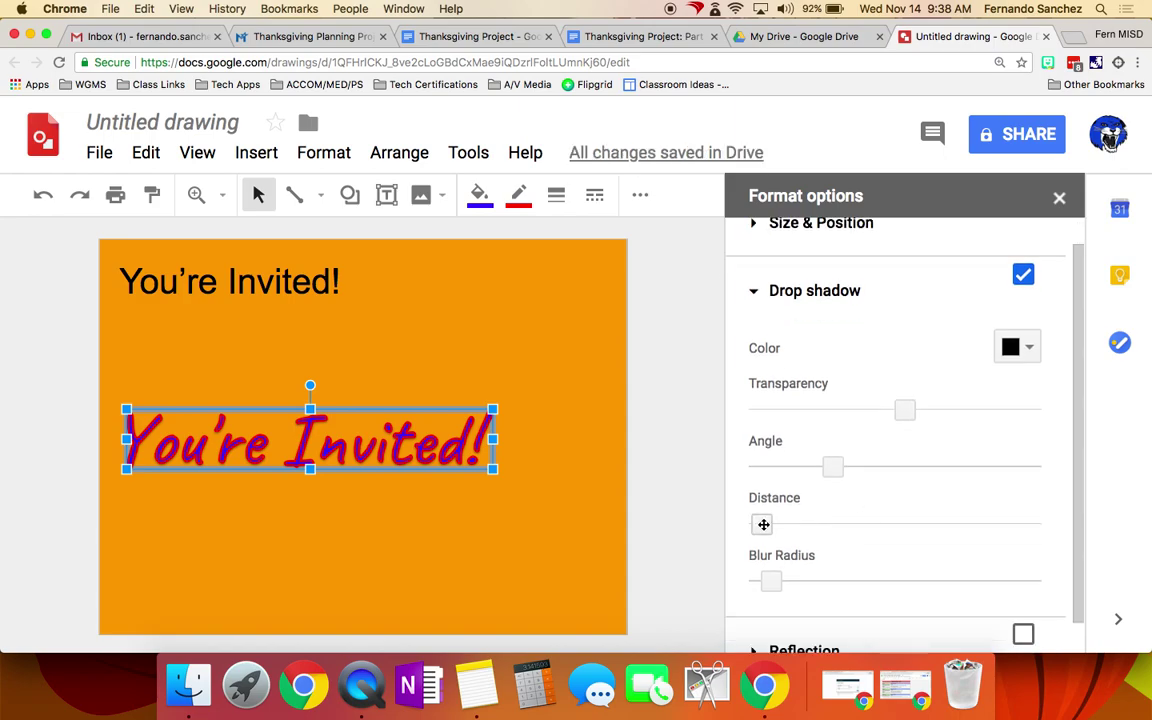
left_click_drag(760, 525, 841, 524)
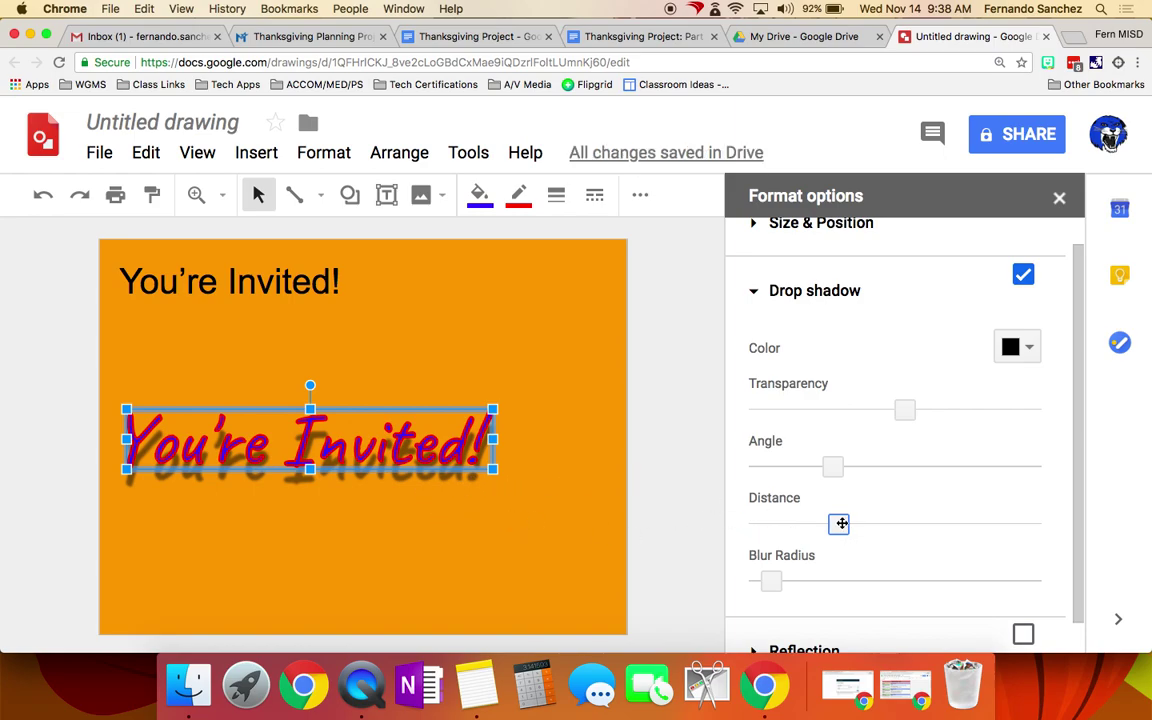
left_click_drag(838, 524, 877, 523)
left_click_drag(833, 467, 889, 467)
left_click_drag(901, 412, 829, 410)
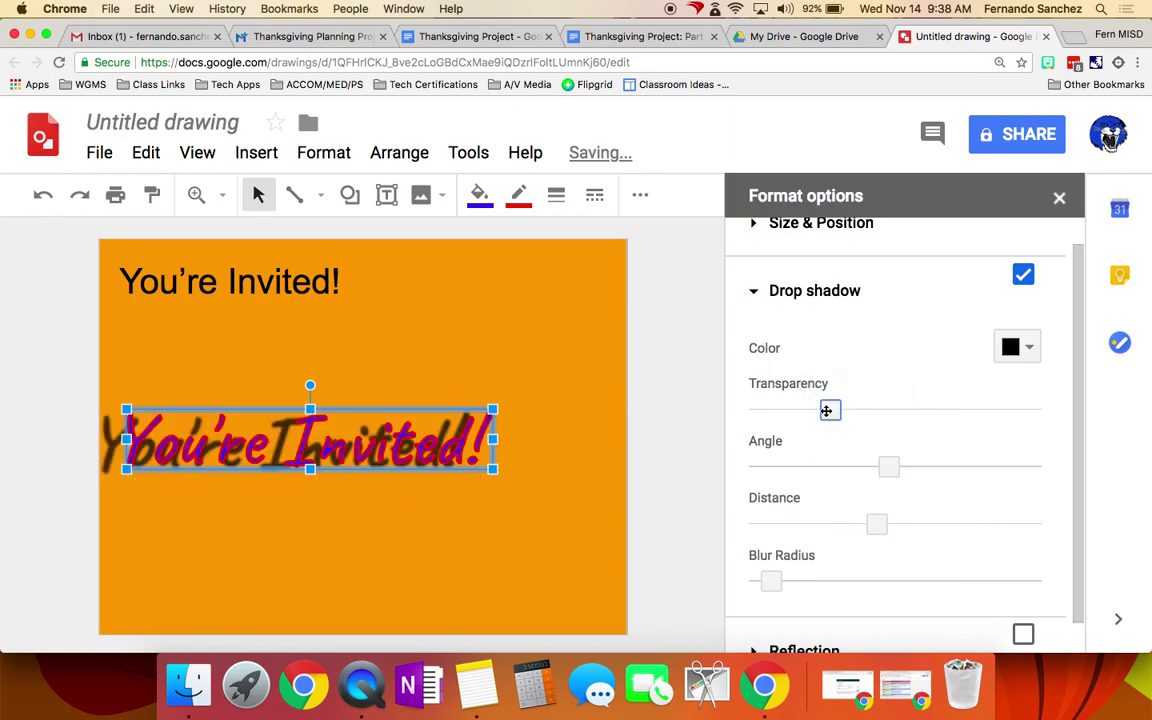
left_click_drag(768, 575, 915, 578)
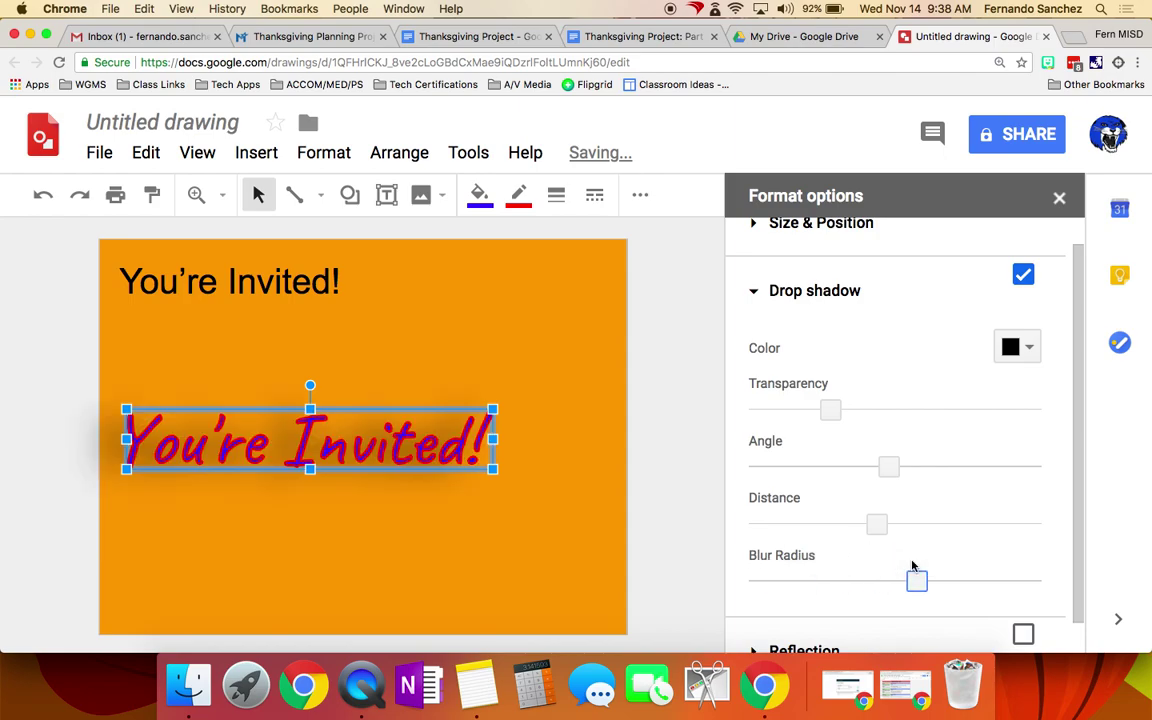
left_click(790, 290)
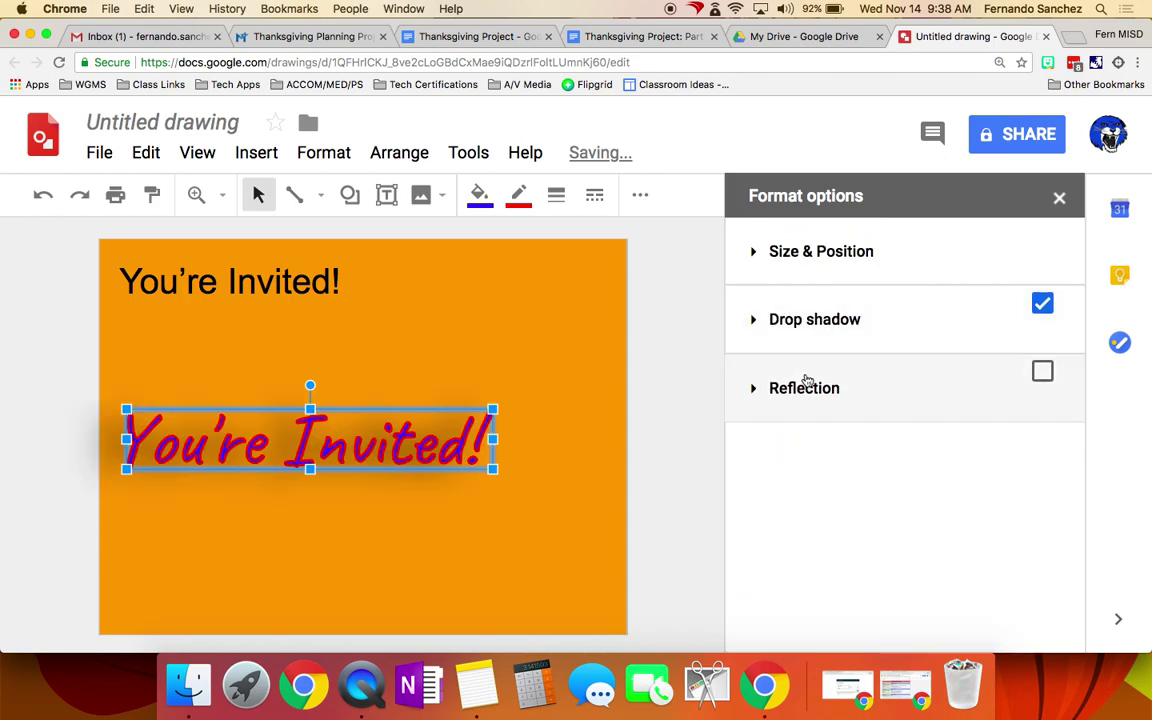
Add a reflection to the word art, enlarge the reflection's size, and close the format options
left_click(805, 391)
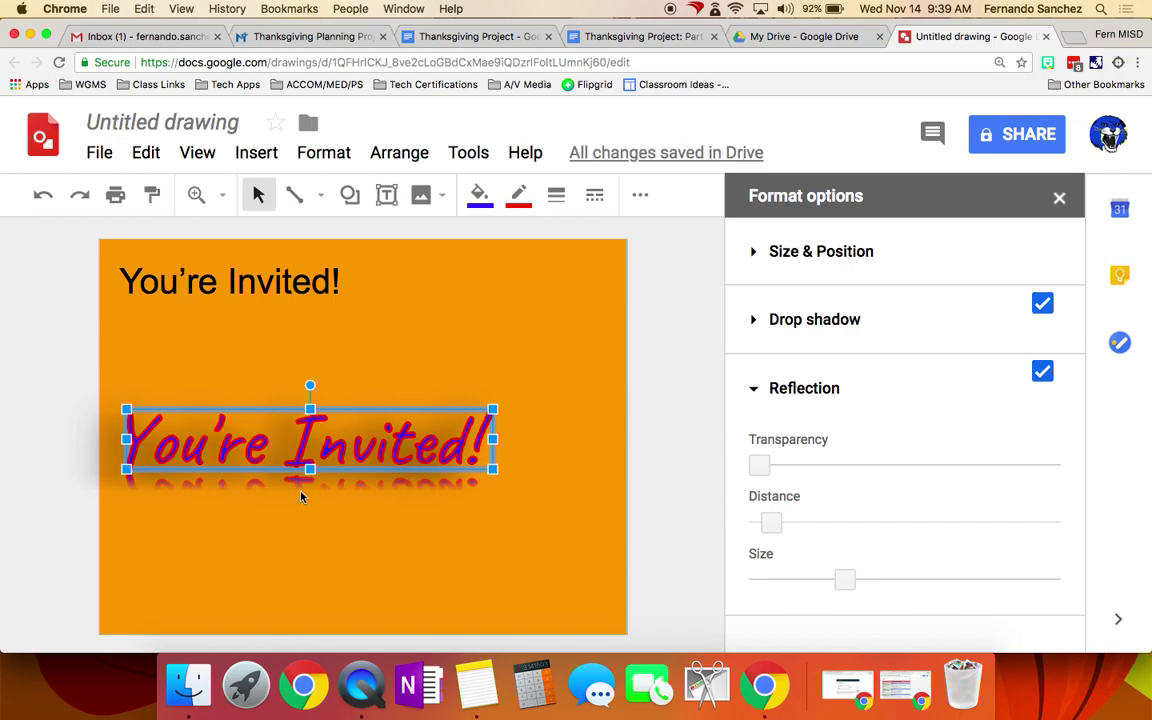
left_click_drag(844, 579, 989, 580)
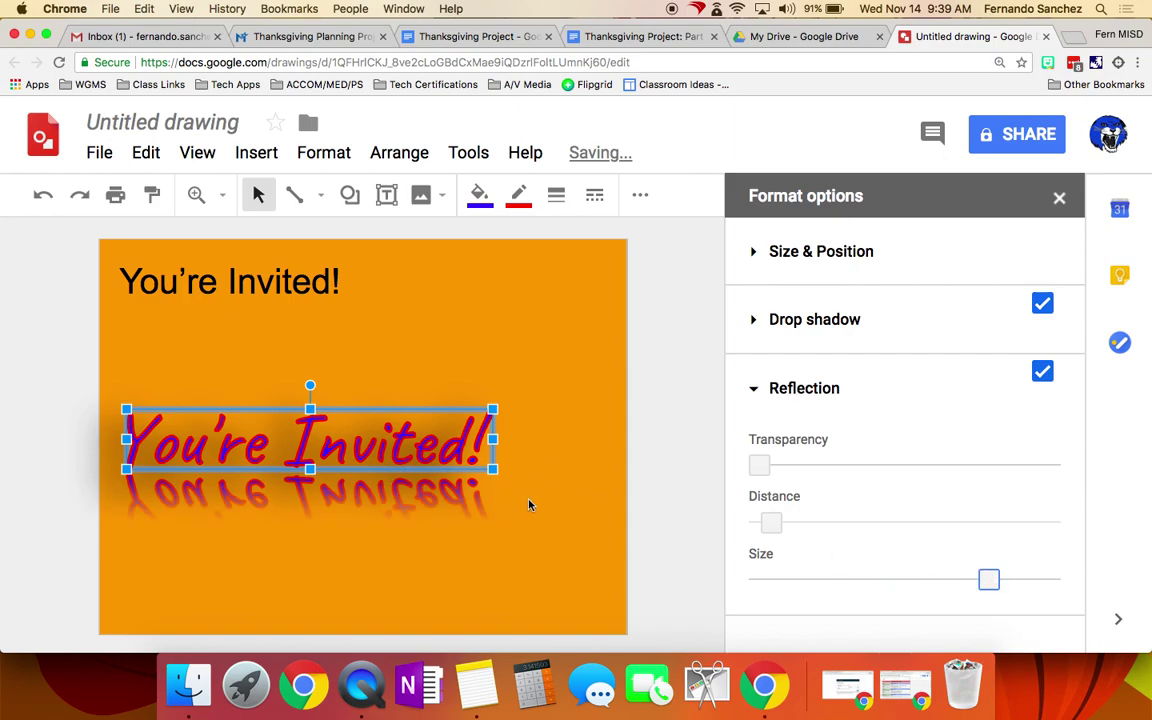
left_click(1059, 197)
left_click(832, 337)
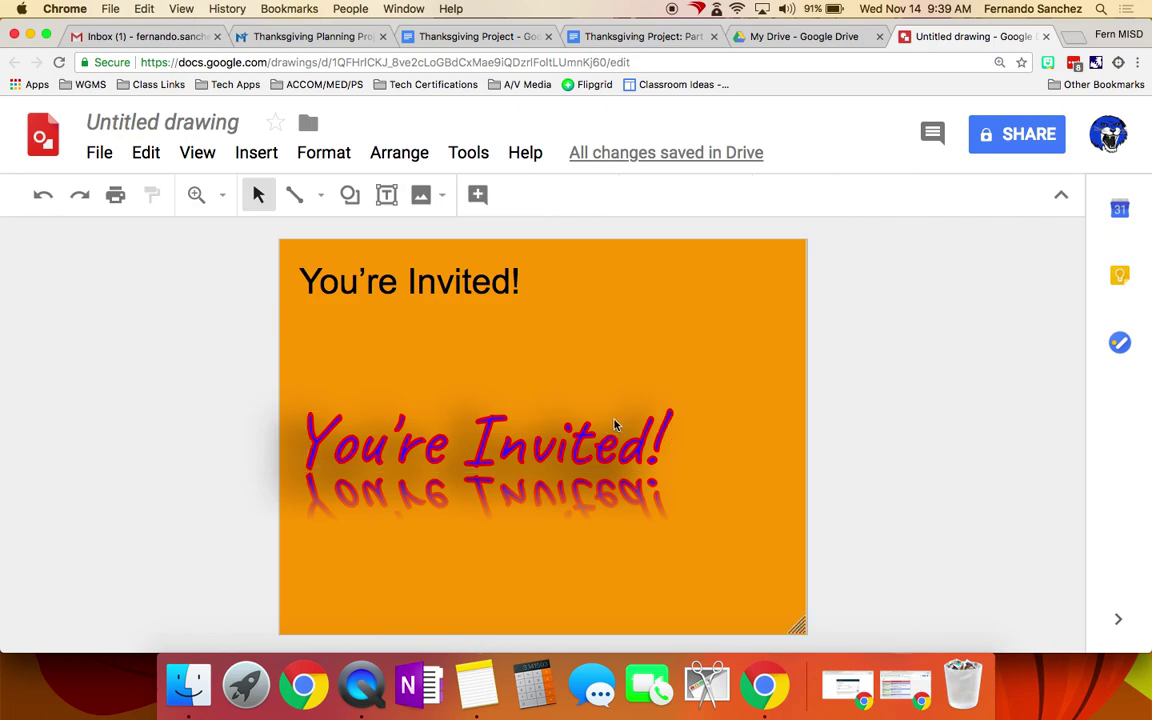
Delete both the "You're Invited!" word art and the plain "You're Invited!" text box from the canvas
left_click(617, 423)
key("BackSpace")
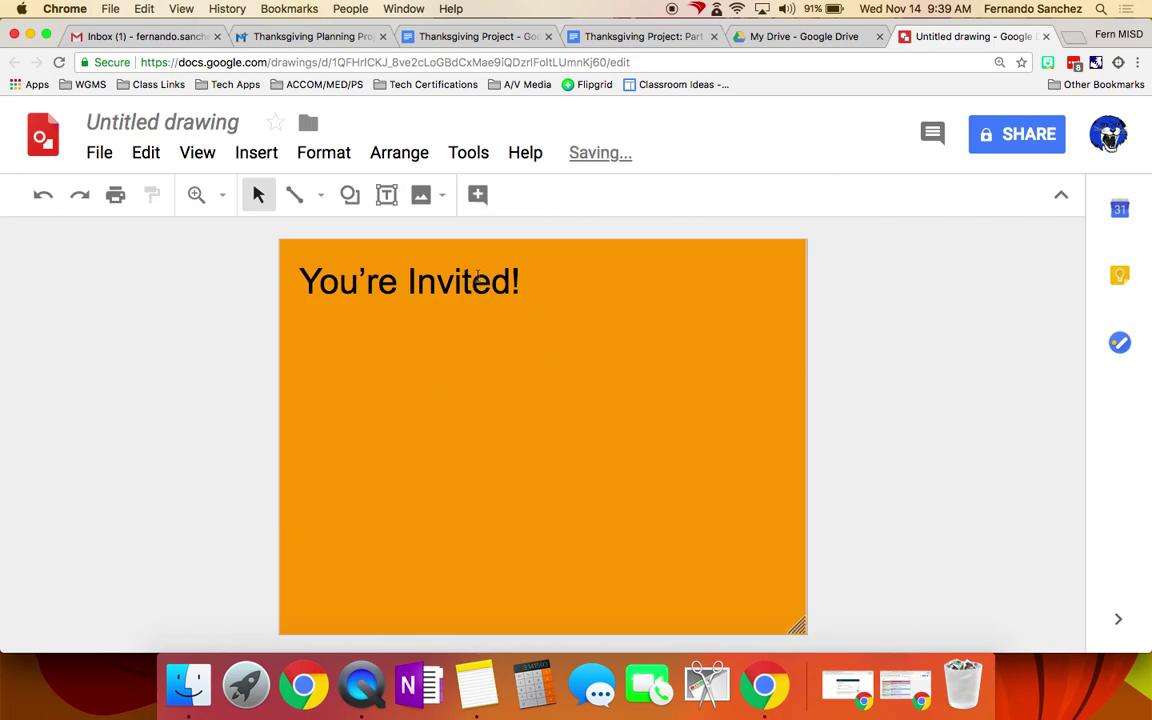
left_click(504, 258)
key("BackSpace")
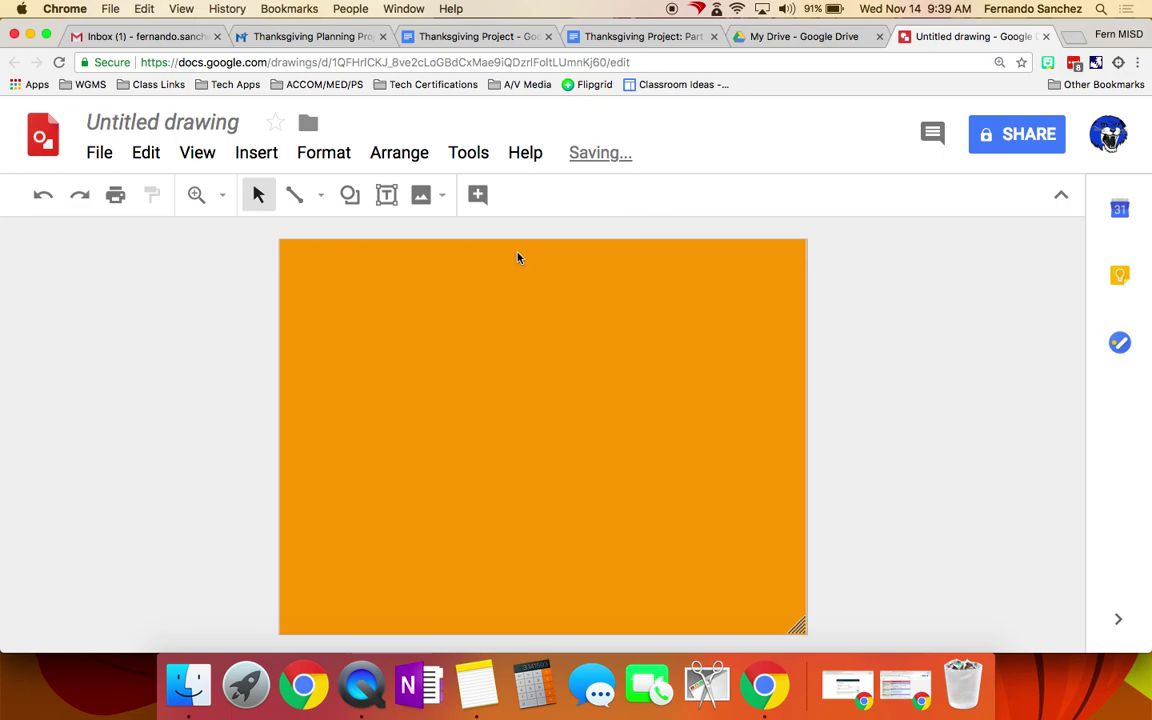
Draw a nearly round ellipse and place it centered near the bottom edge of the orange canvas
left_click(256, 152)
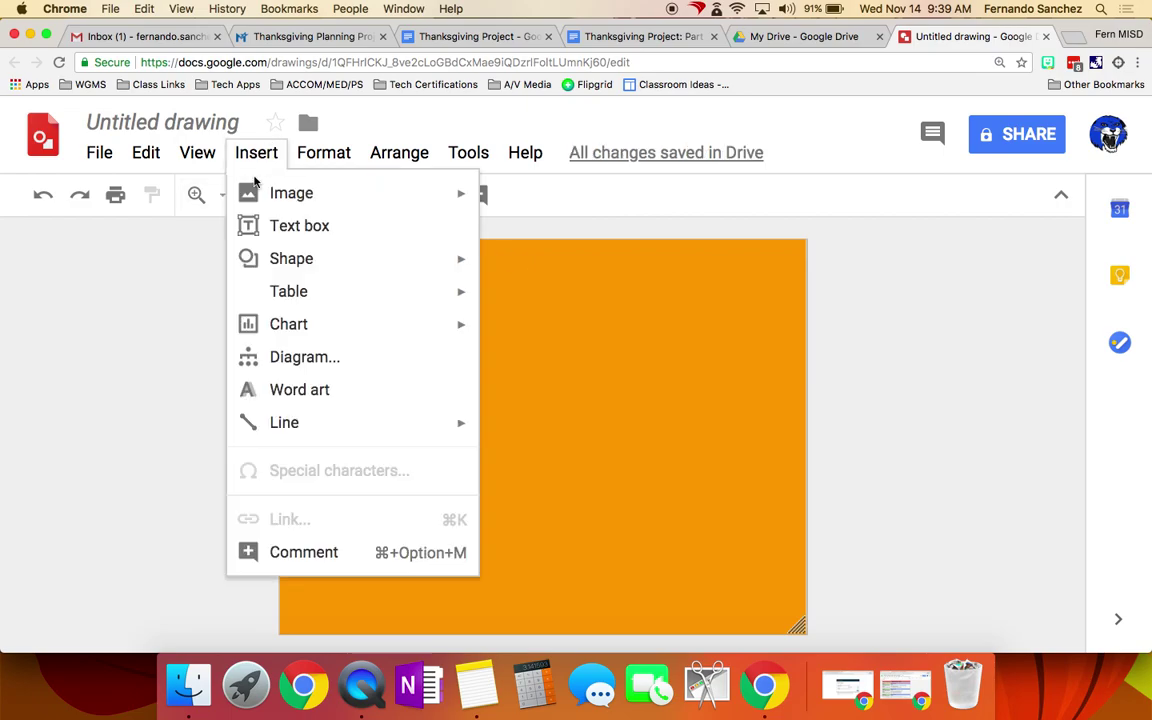
mouse_move(273, 261)
mouse_move(570, 267)
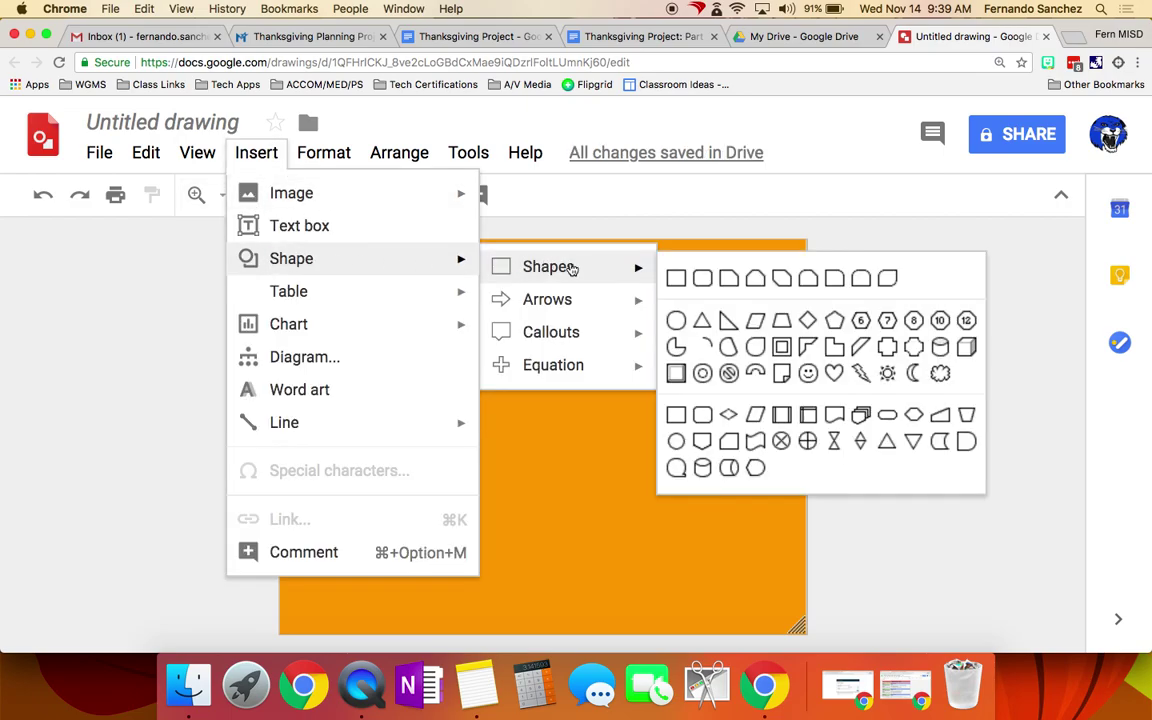
left_click(676, 320)
left_click_drag(371, 297, 539, 450)
left_click_drag(507, 393, 575, 554)
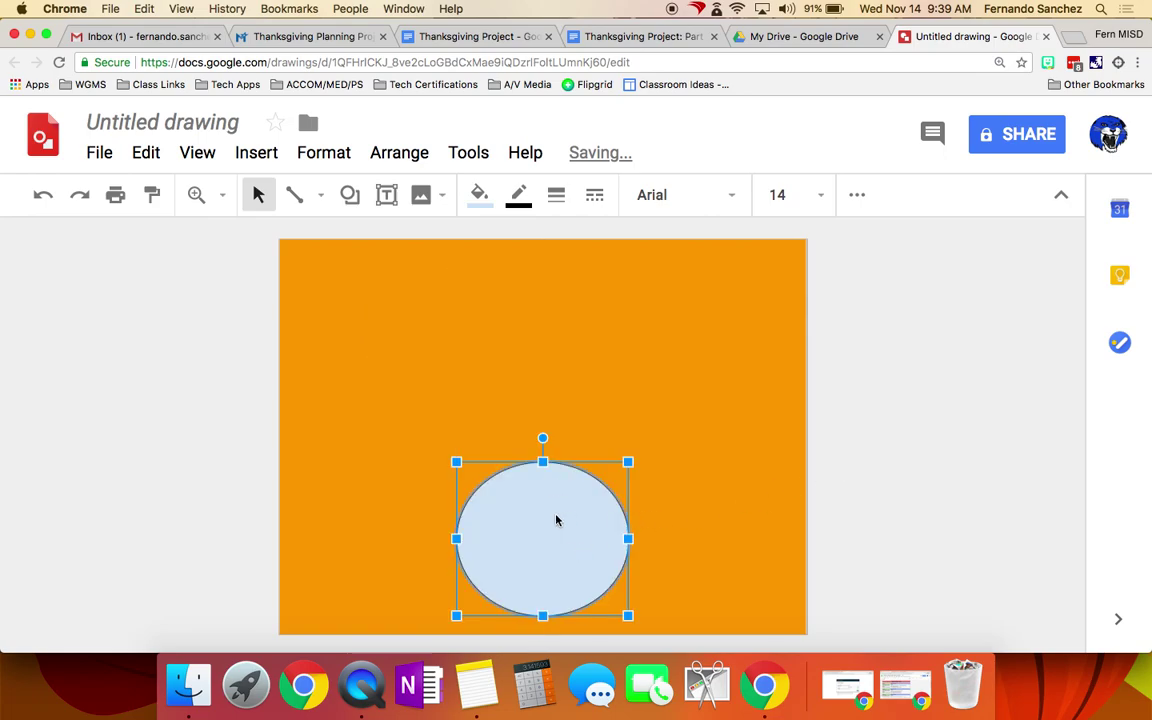
Duplicate the ellipse, shrink the copy to about three quarters of its width, and stack it centered directly above the original
key("ctrl+d")
left_click_drag(555, 522, 556, 350)
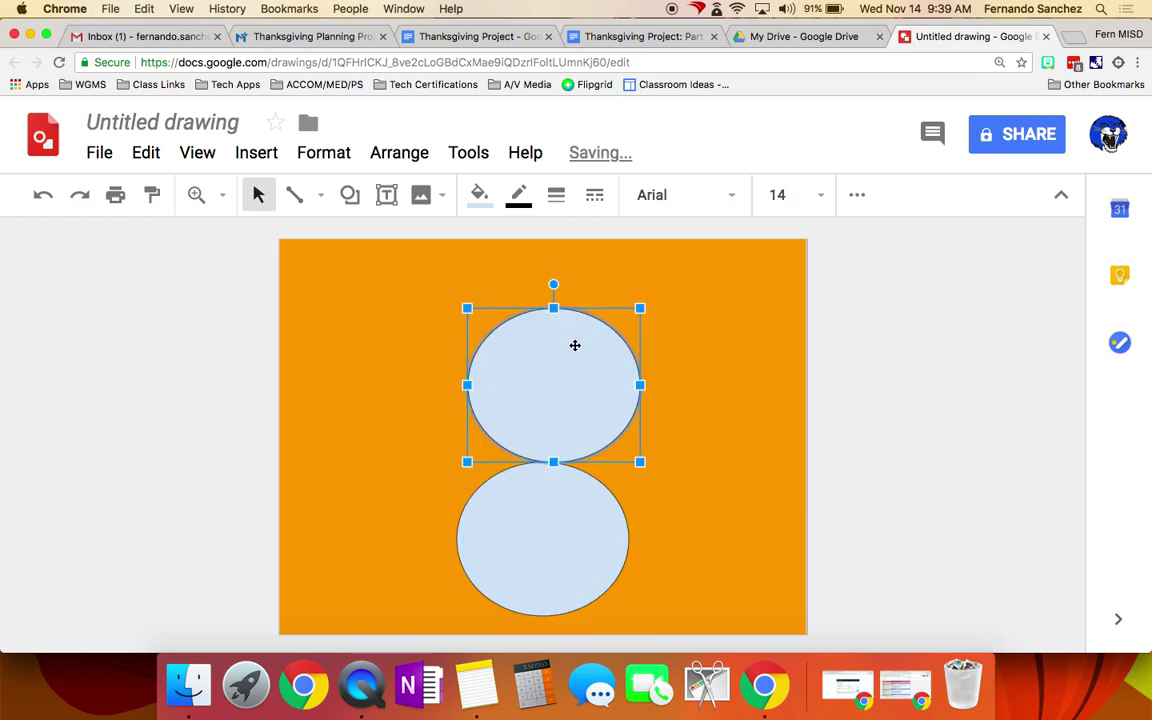
left_click_drag(641, 305, 596, 362)
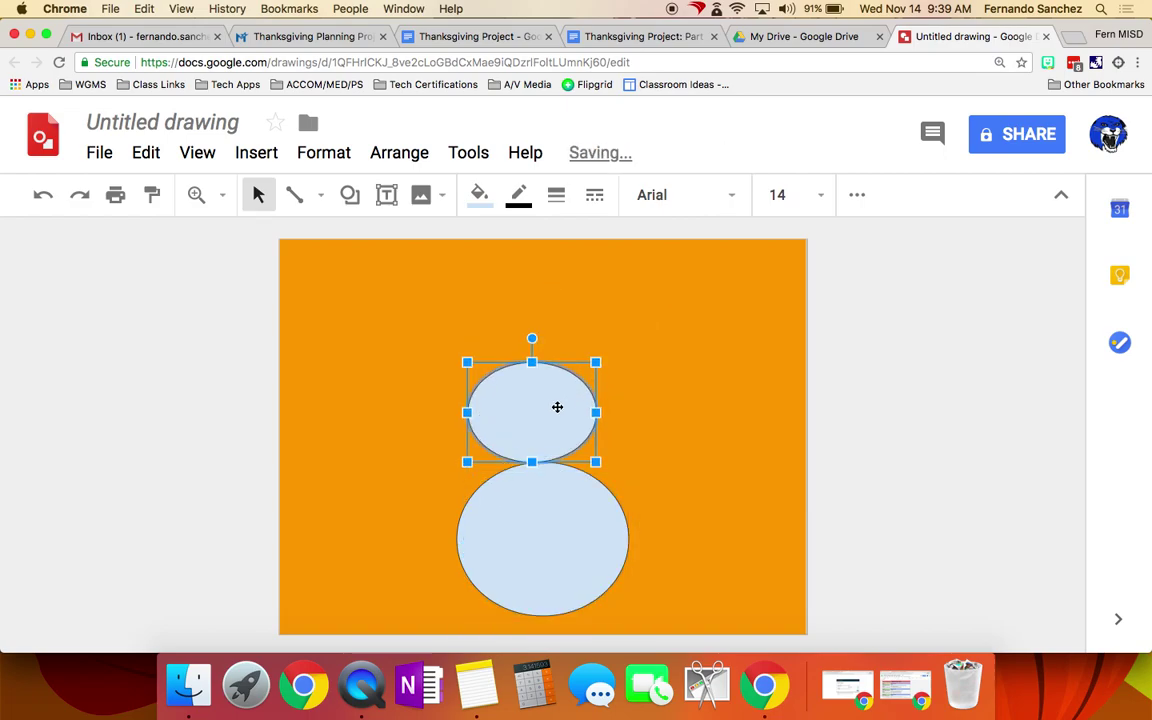
left_click_drag(558, 406, 566, 405)
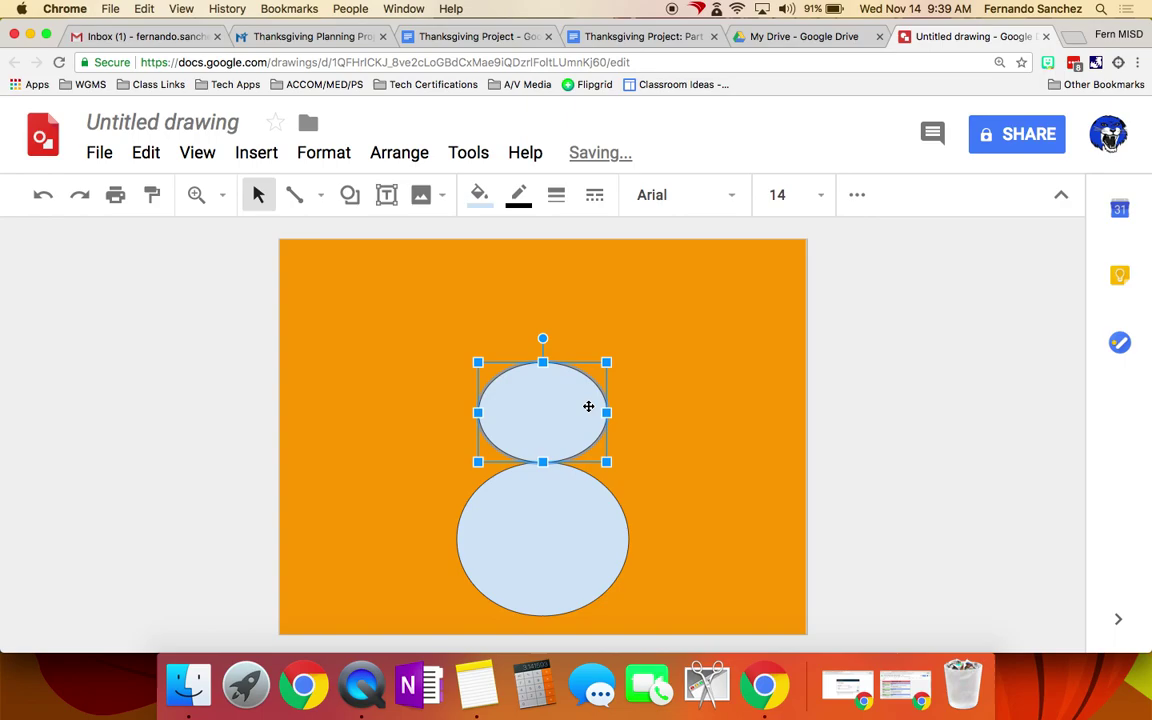
Duplicate the middle ellipse, shrink the copy to about four fifths of its width, and stack it centered directly above the middle one
left_click(638, 491)
left_click(560, 411)
left_click_drag(540, 411, 543, 305)
left_click_drag(613, 261, 589, 289)
left_click_drag(537, 337, 545, 337)
left_click(648, 370)
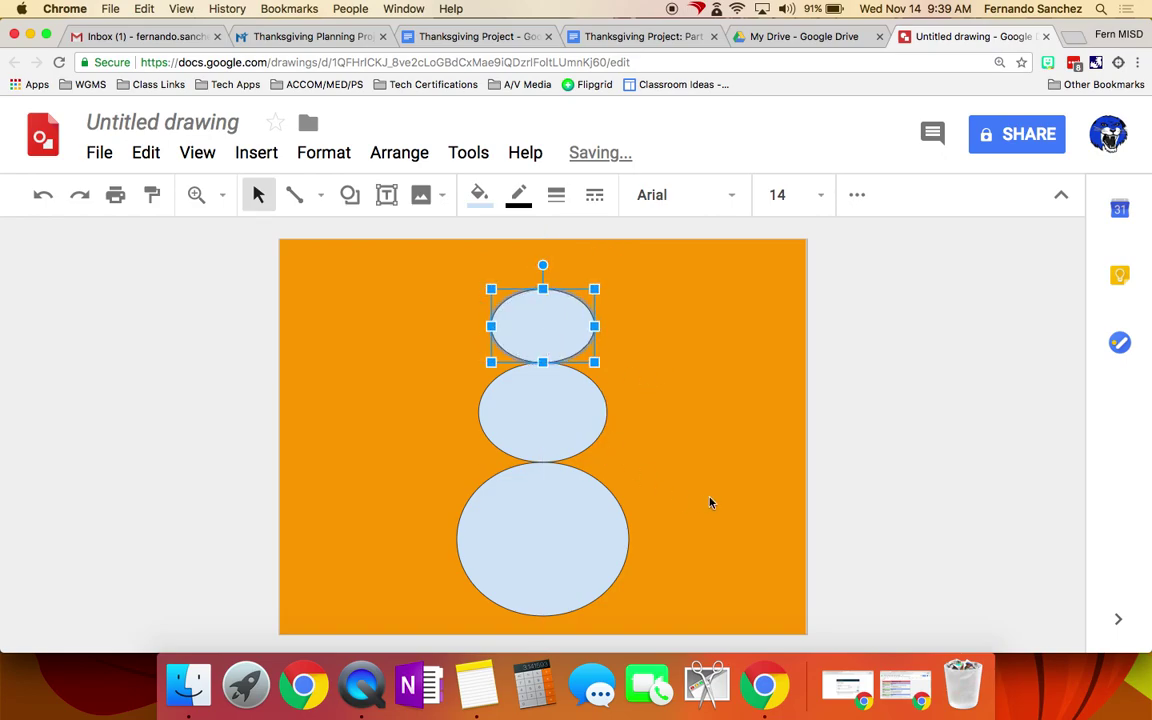
left_click(851, 472)
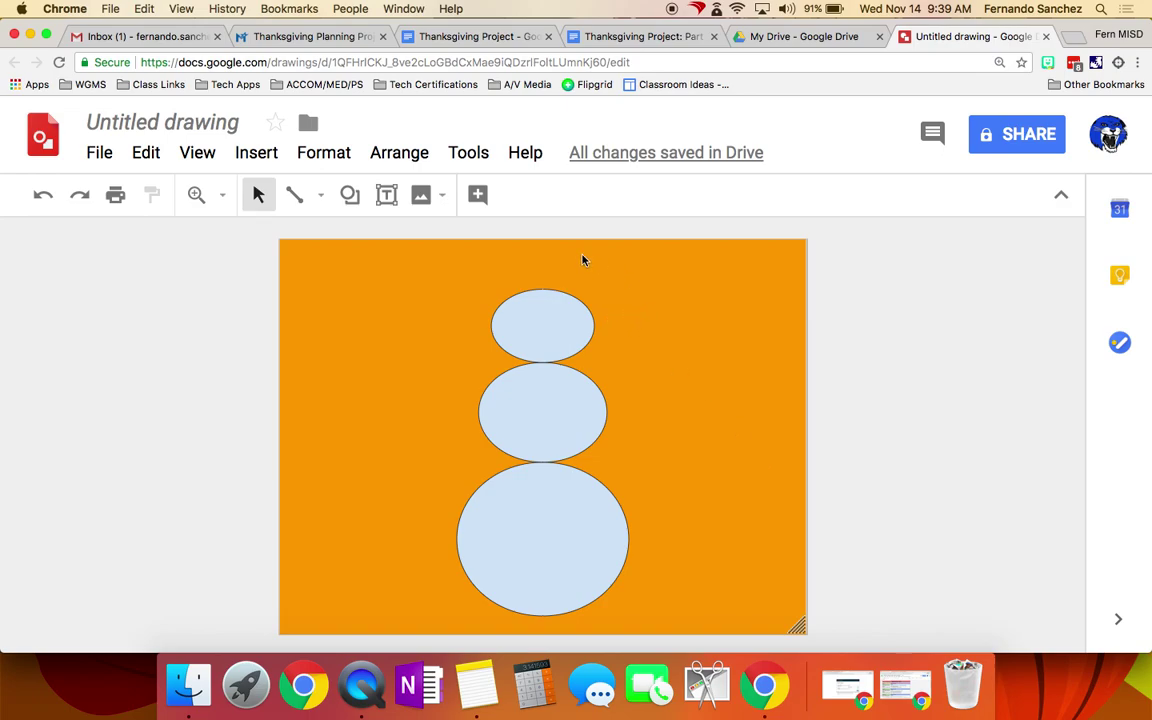
left_click(256, 152)
mouse_move(257, 199)
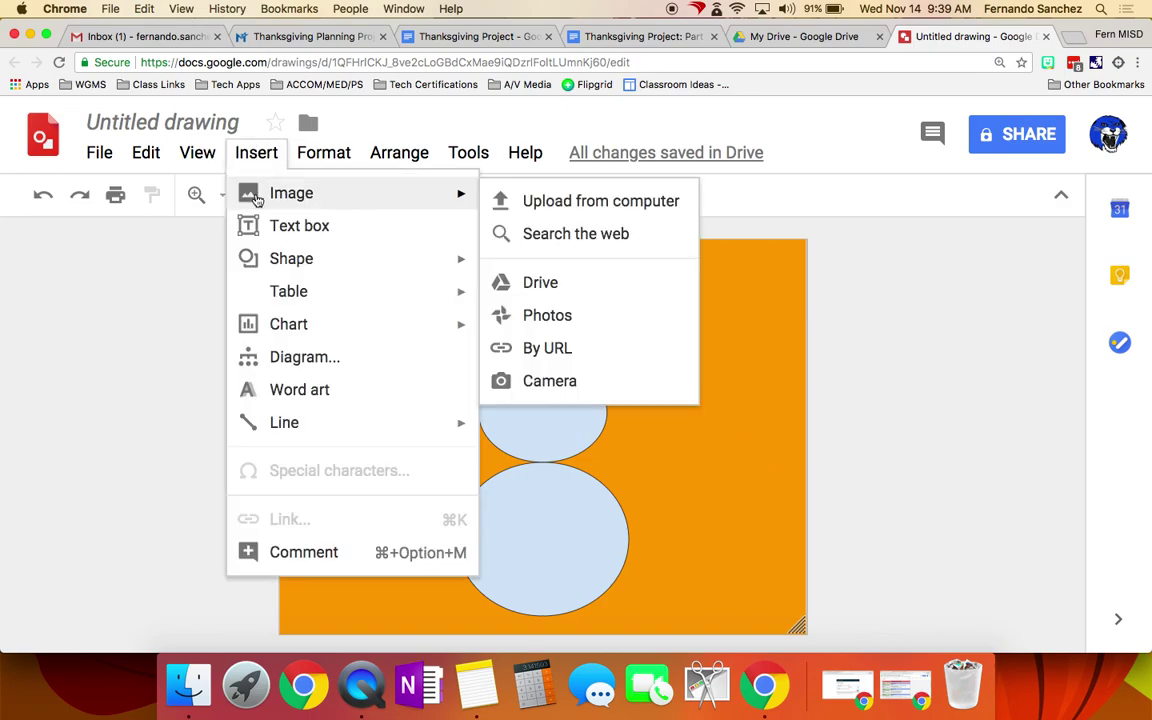
left_click(854, 334)
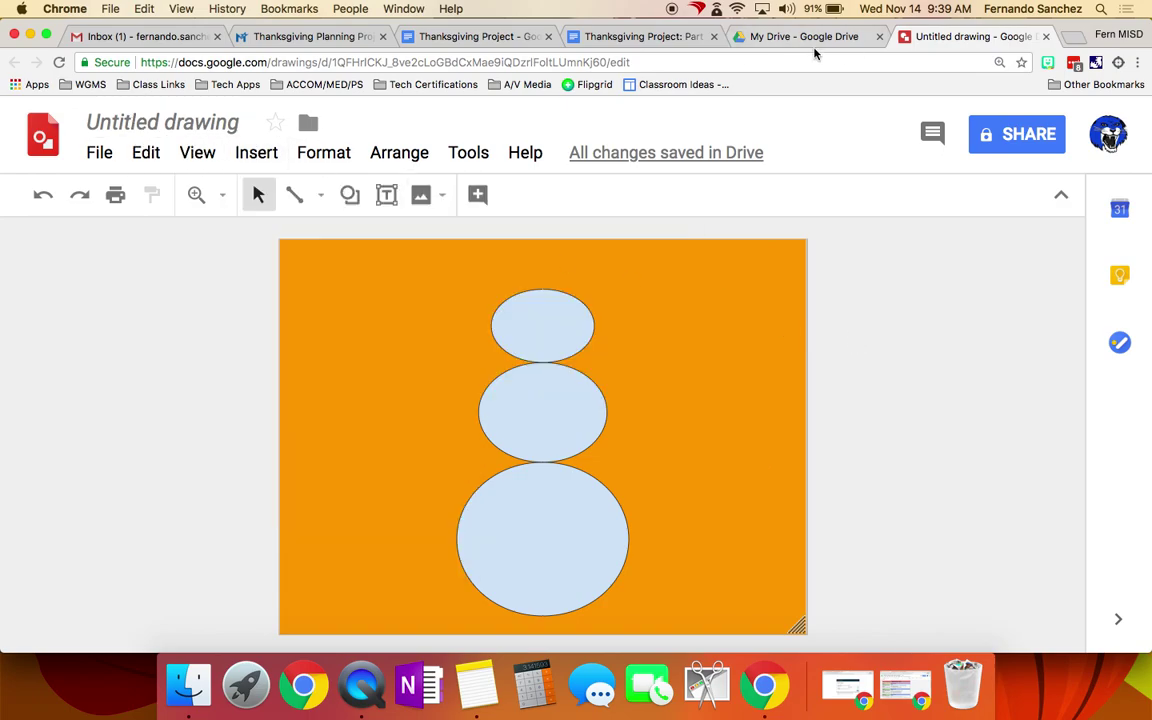
Close the drawing and open the Lesson 4 "Create a Thankful Video" instructions from the Thanksgiving Project document
left_click(1046, 36)
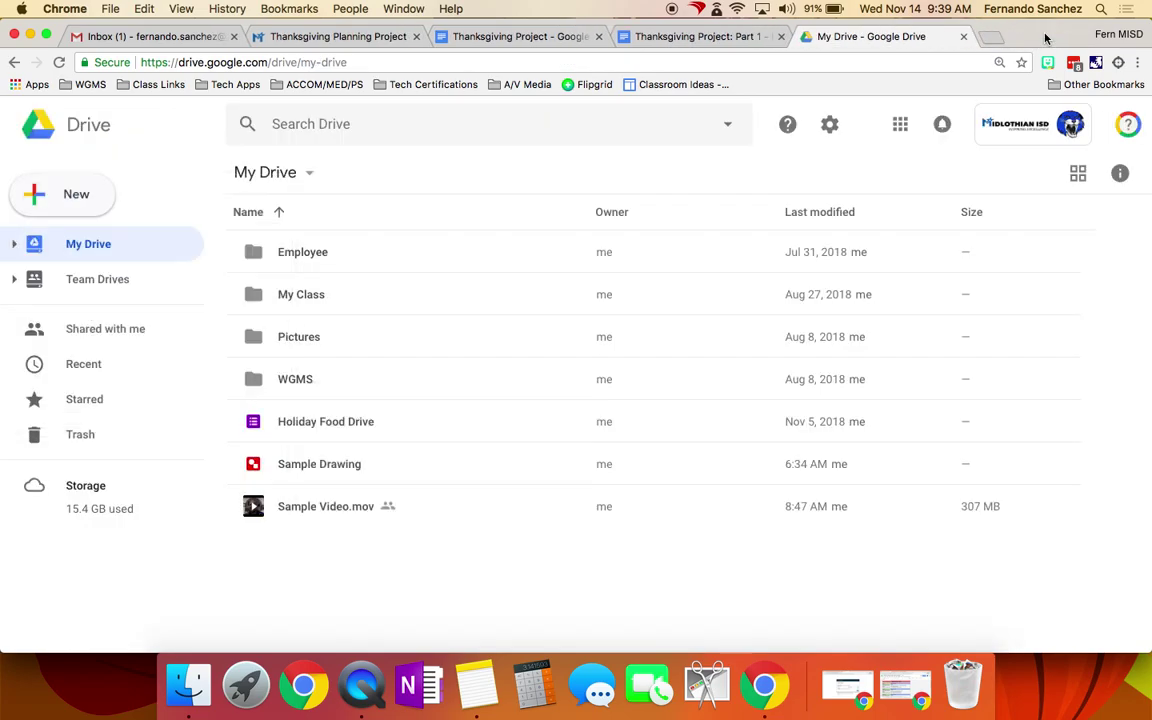
left_click(500, 37)
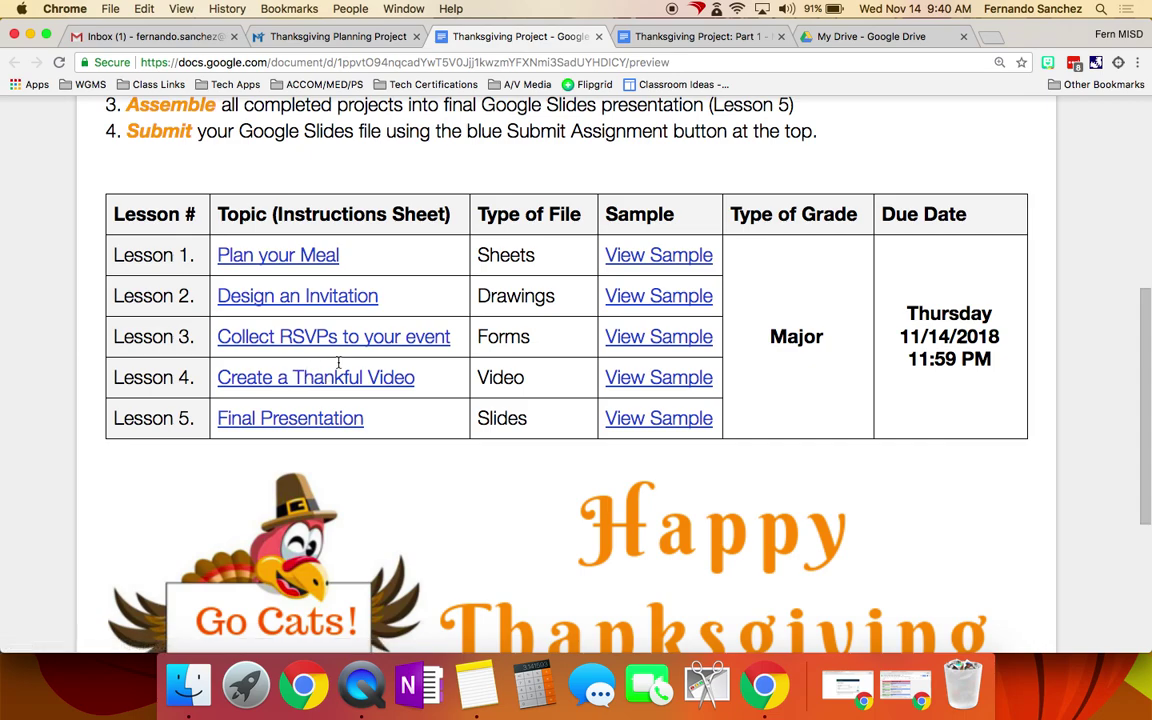
left_click(290, 377)
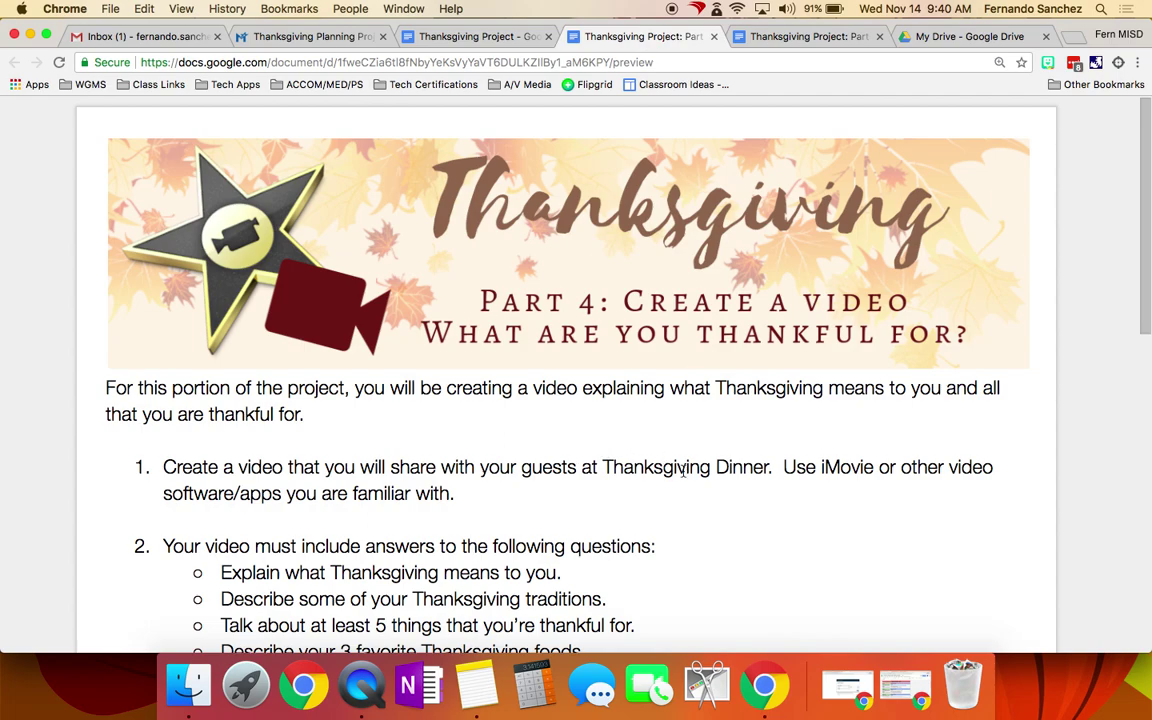
Review the Part 4 requirements, highlight the save-to-desktop instruction, and return to My Drive in Google Drive
scroll(686, 467, "down", 5)
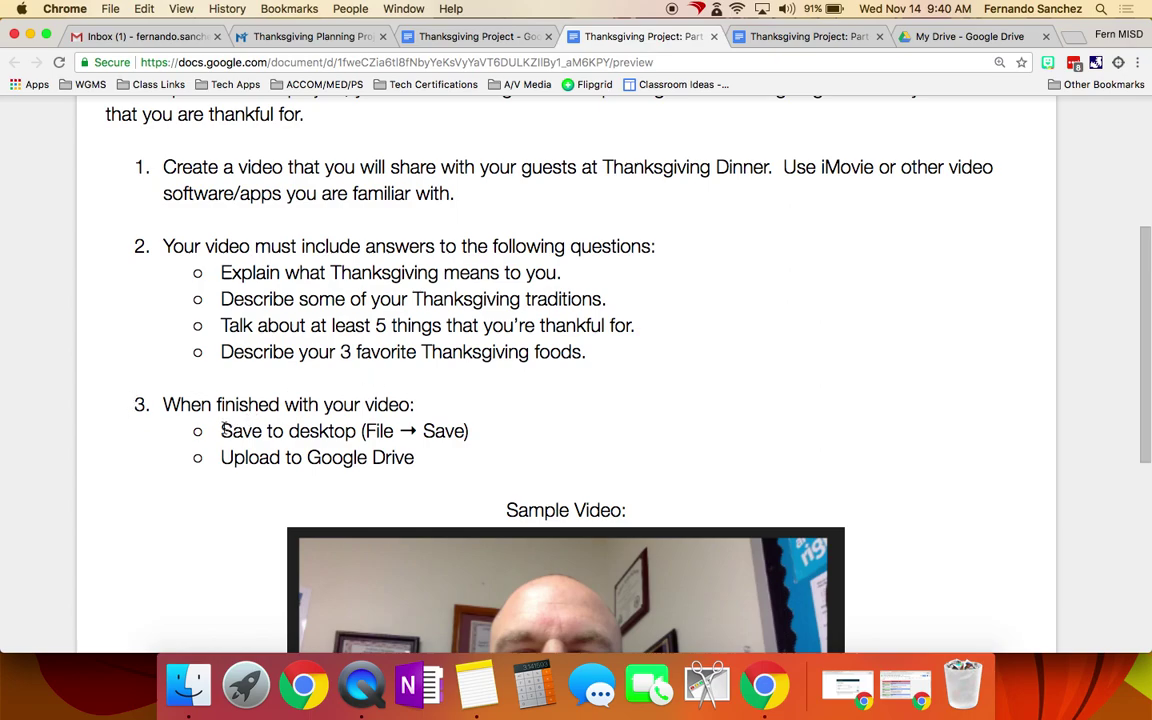
left_click_drag(222, 430, 478, 421)
left_click(473, 430)
left_click_drag(368, 430, 490, 425)
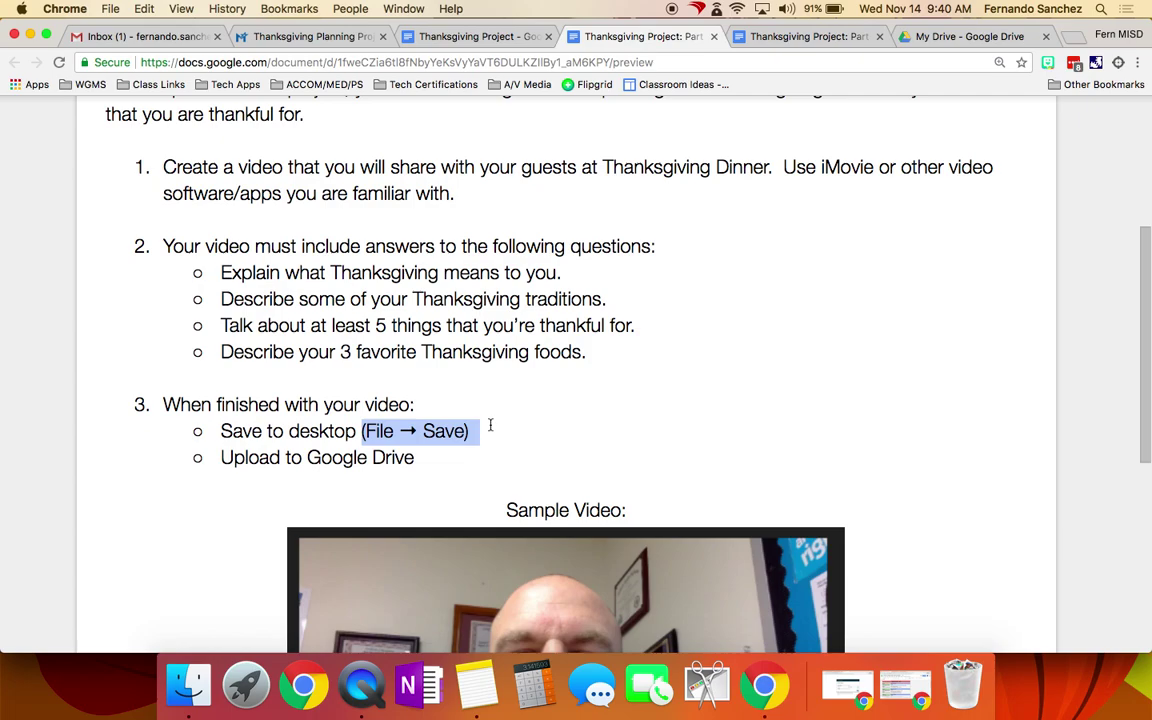
left_click(419, 460)
scroll(384, 372, "up", 5)
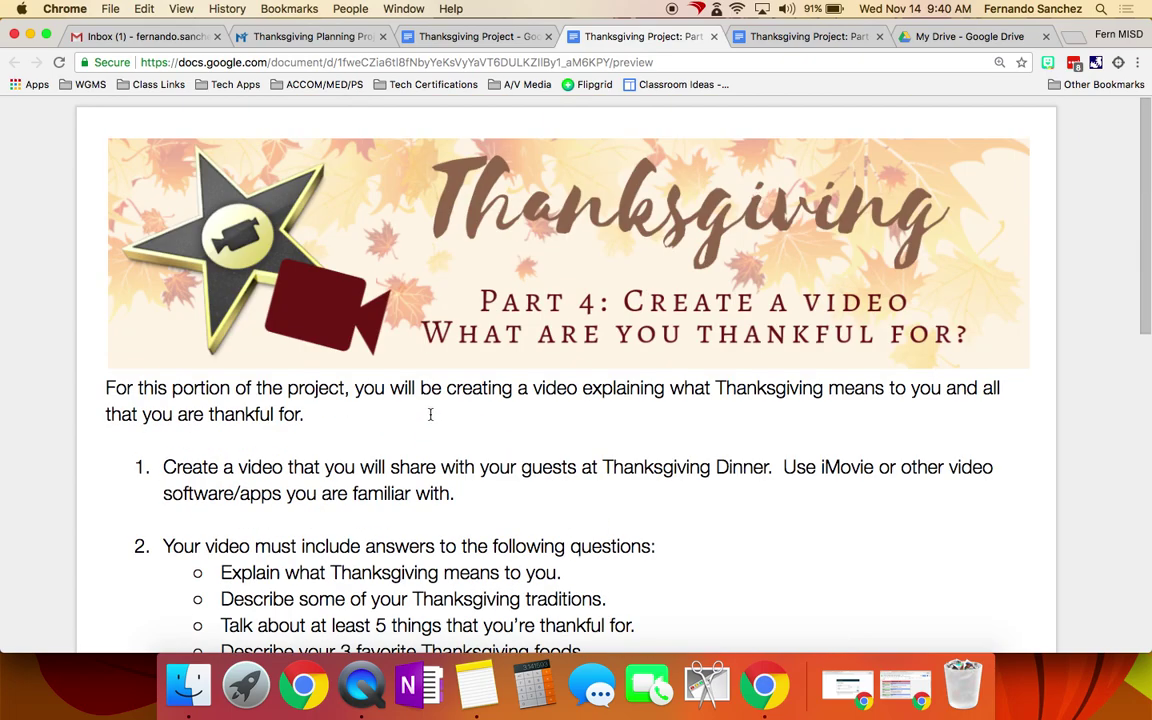
left_click(946, 37)
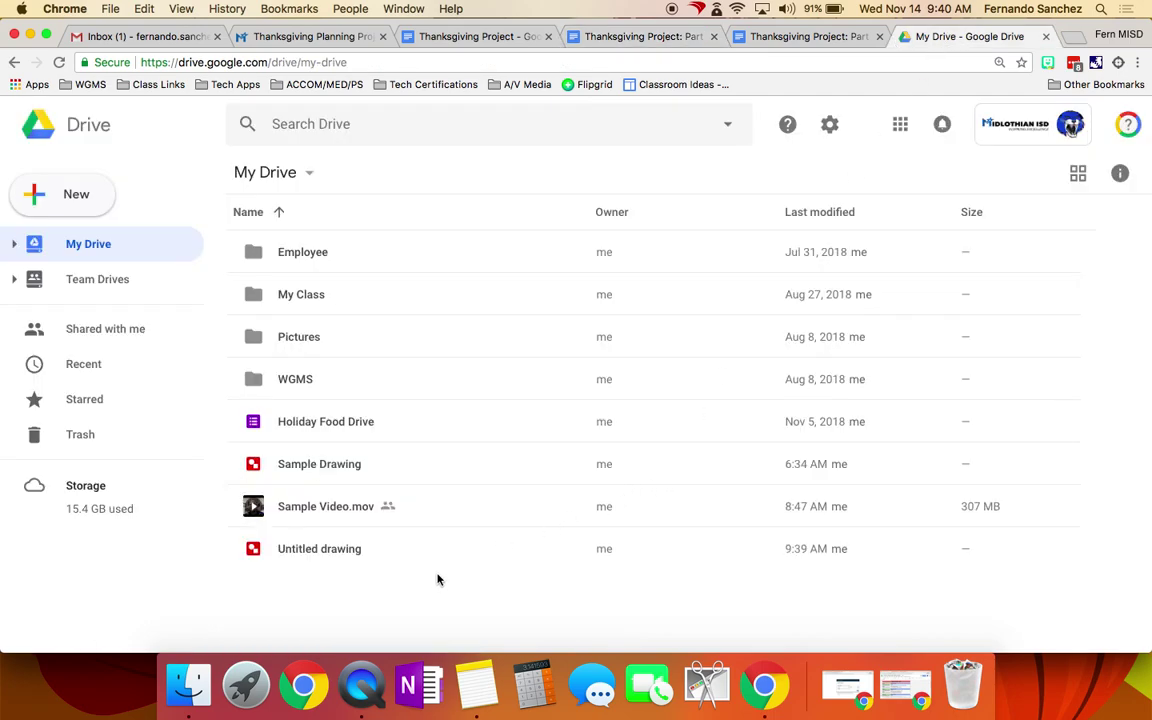
left_click(70, 198)
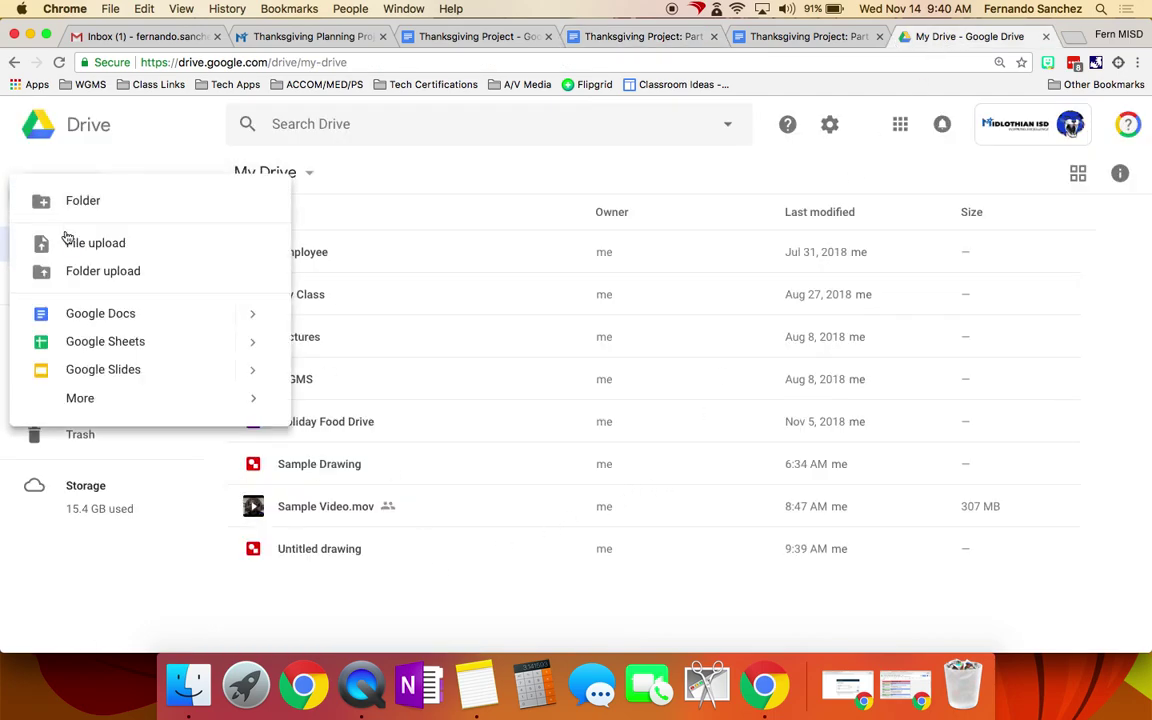
left_click(67, 243)
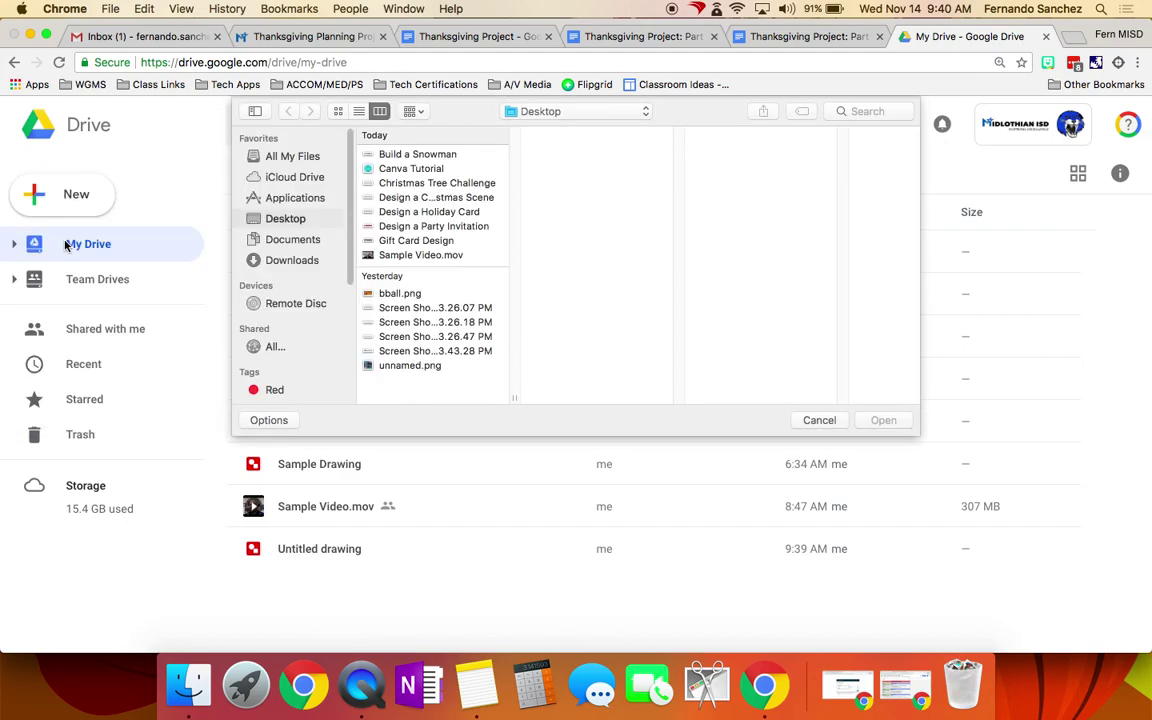
left_click(416, 257)
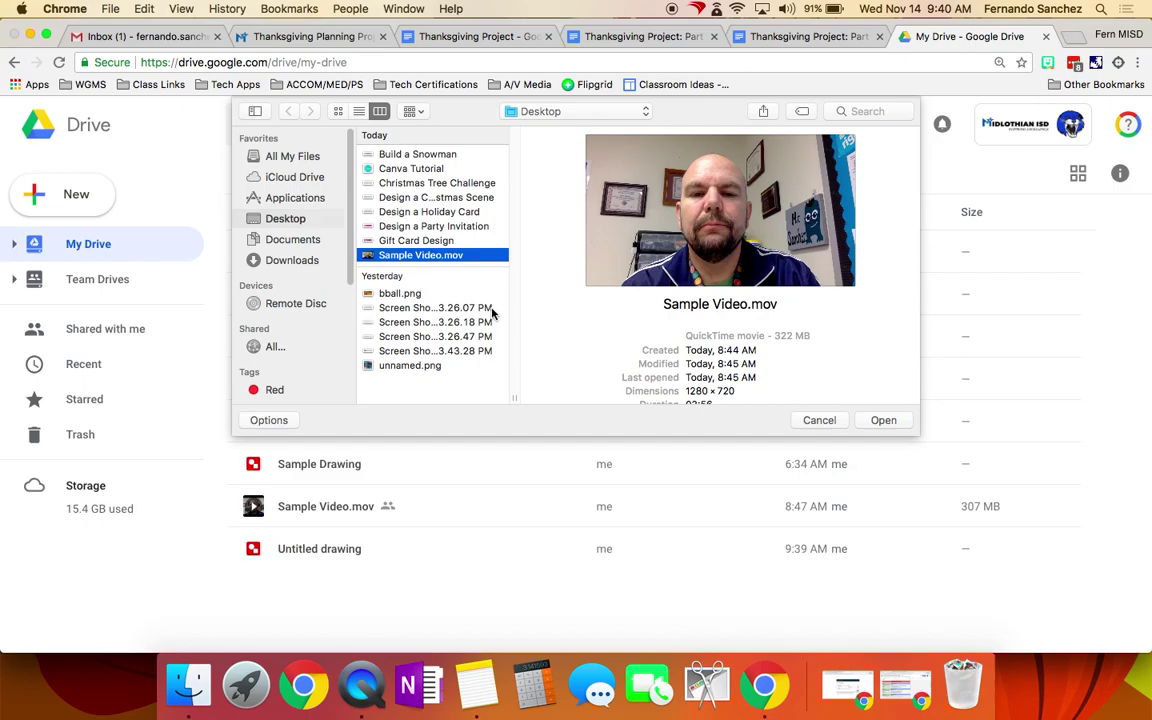
left_click(809, 421)
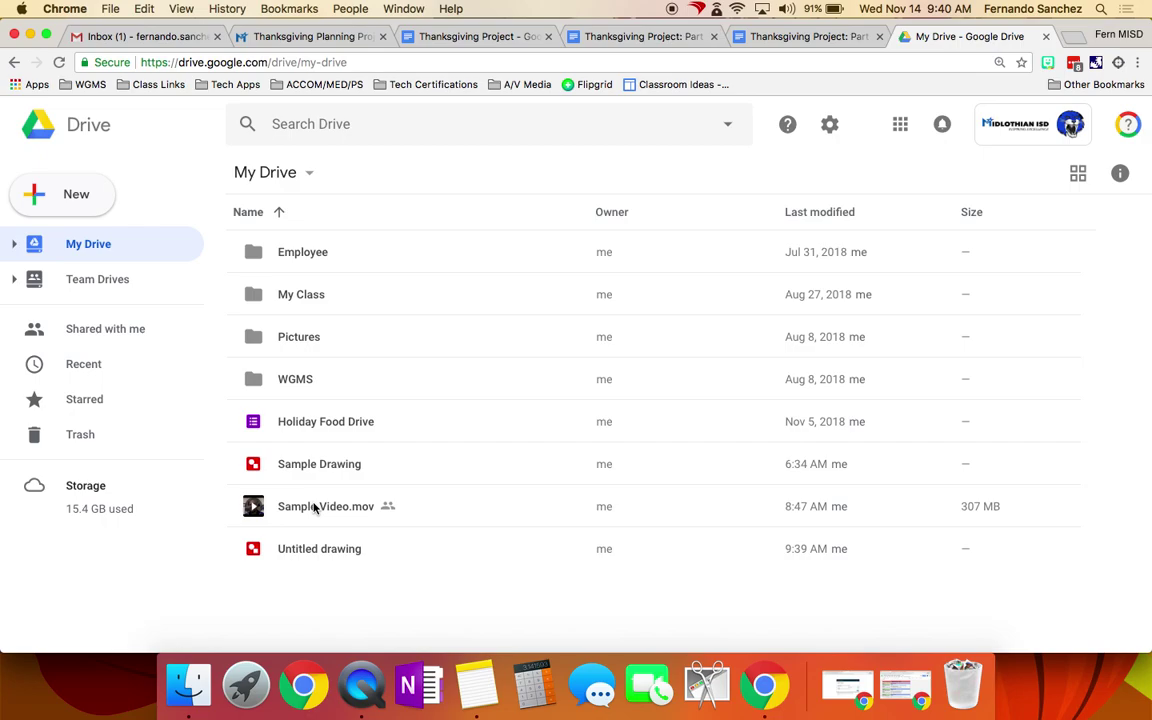
Get a shareable link for Sample Video.mov, then view its sharing settings and close them
right_click(313, 507)
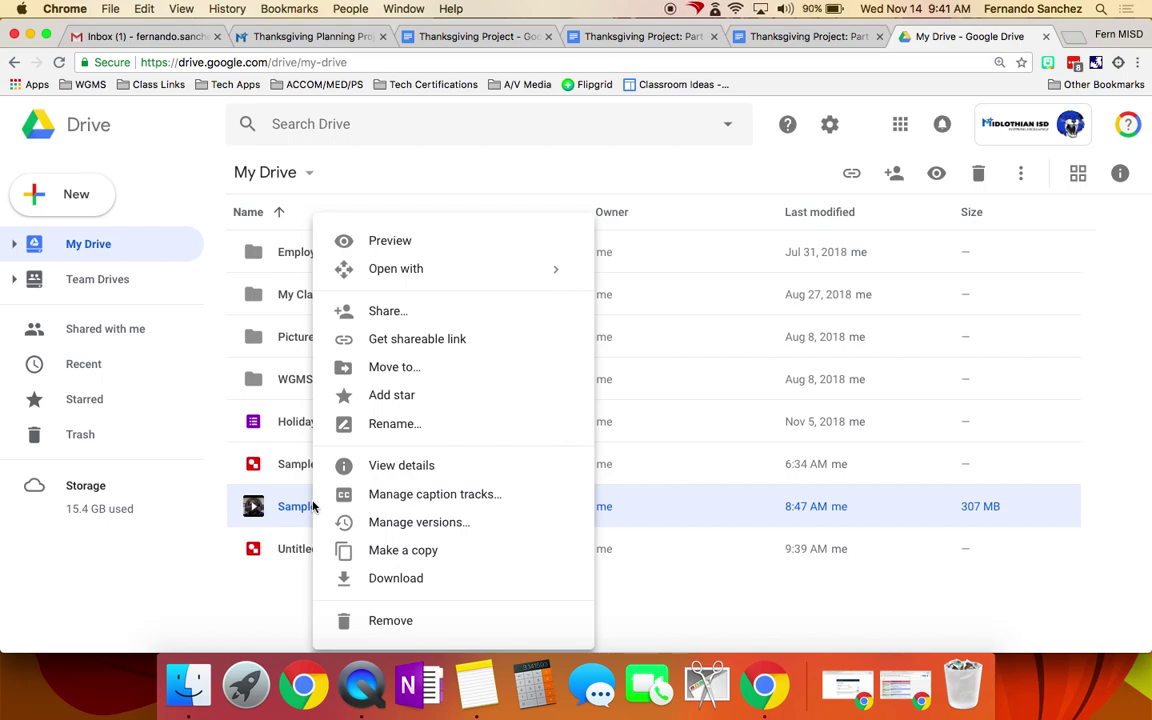
left_click(420, 341)
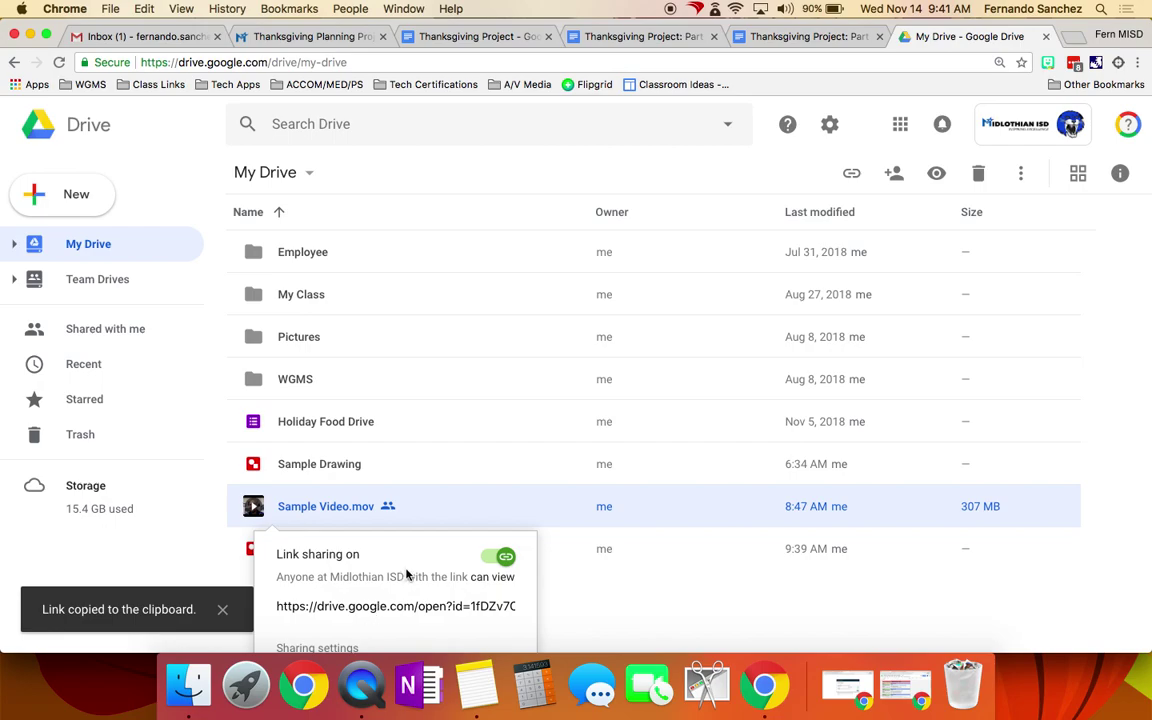
left_click(313, 648)
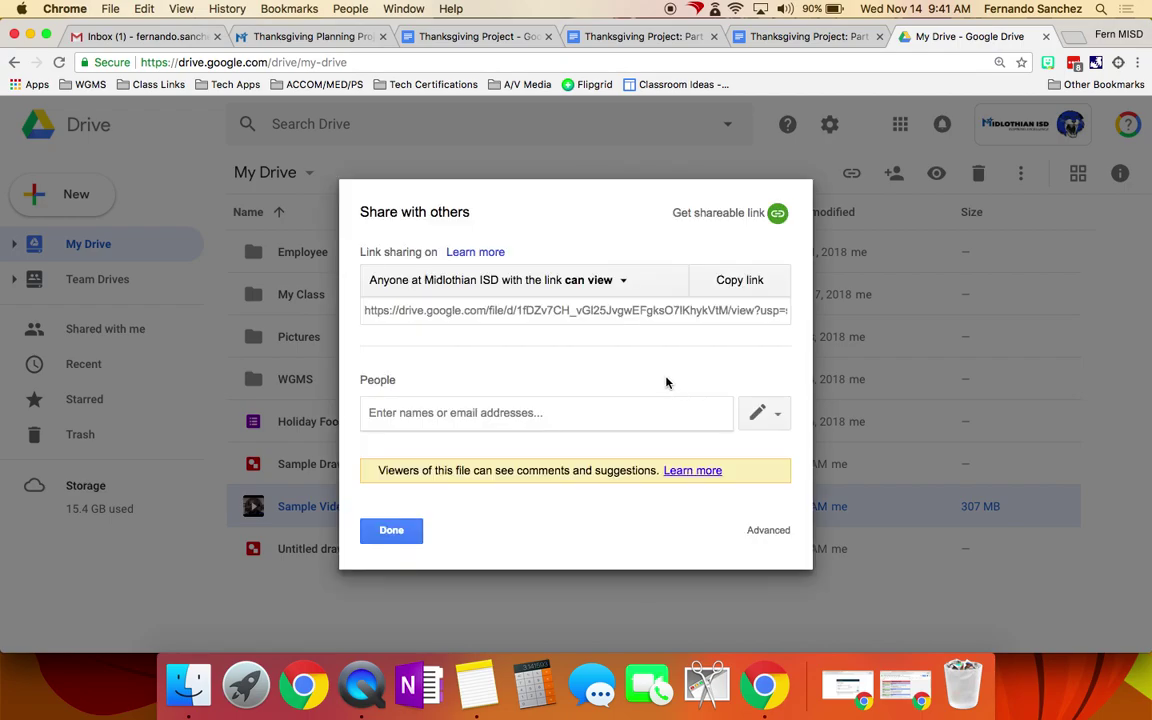
left_click(392, 531)
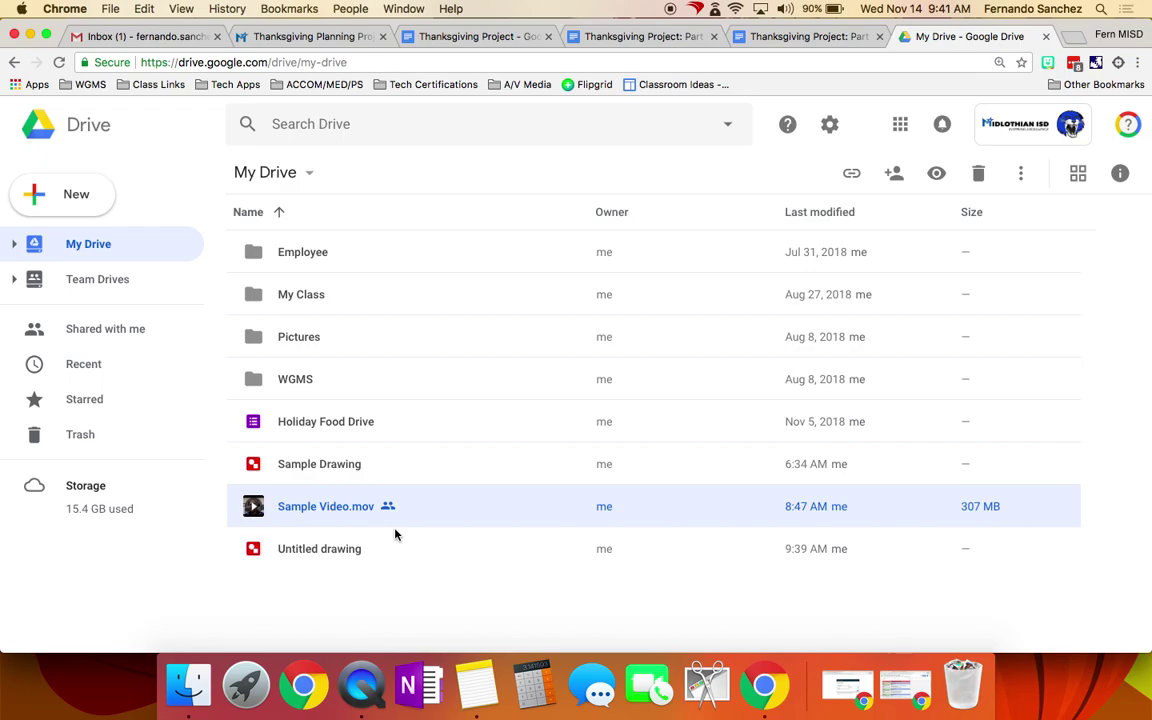
Open the Lesson 5 Final Presentation instructions from the project document and make a copy of the Final Presentation Template in Google Slides
left_click(808, 36)
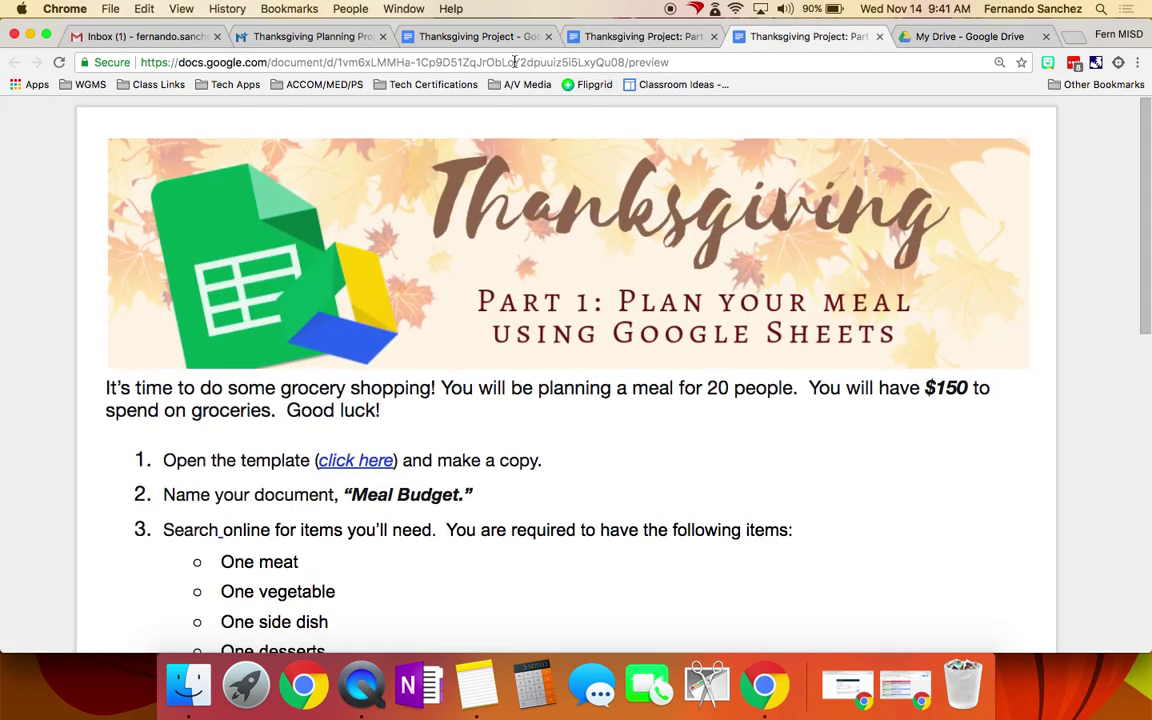
left_click(485, 36)
left_click(285, 414)
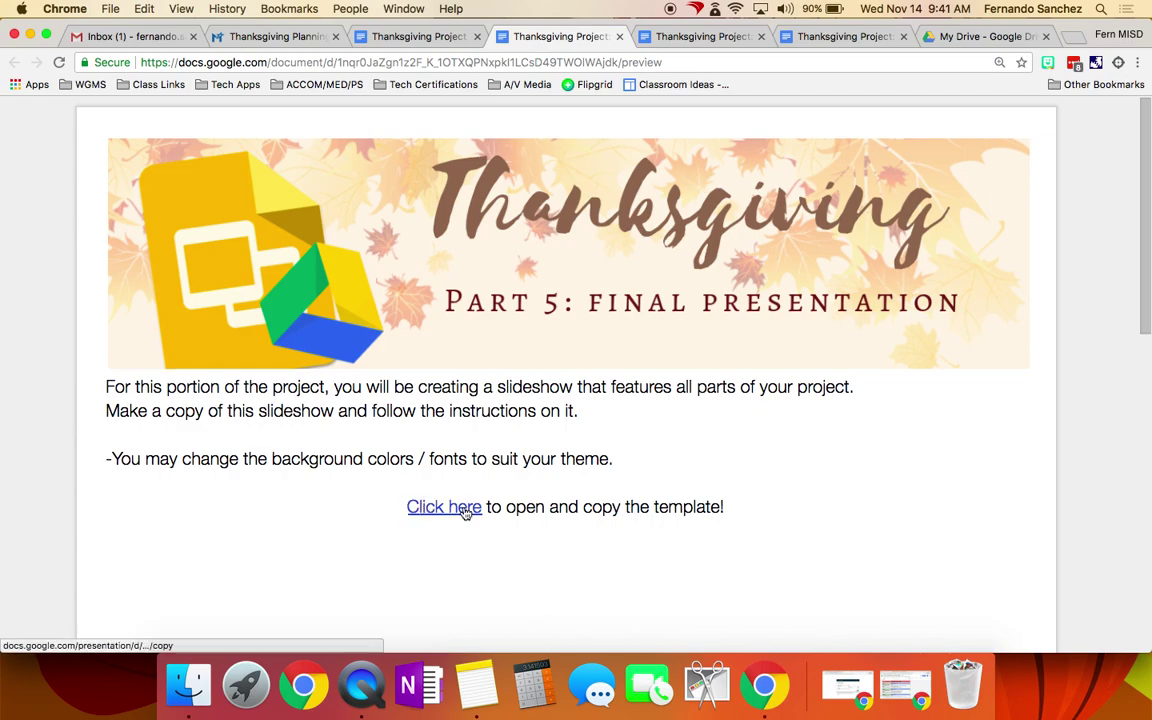
left_click(462, 510)
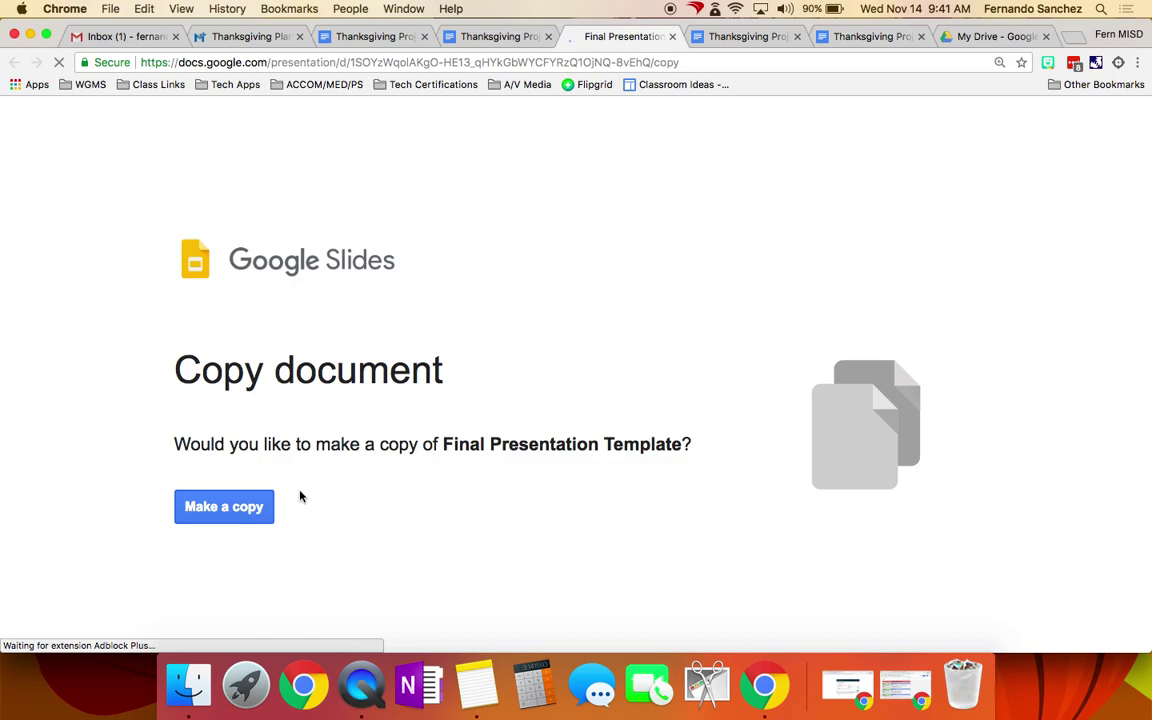
left_click(239, 504)
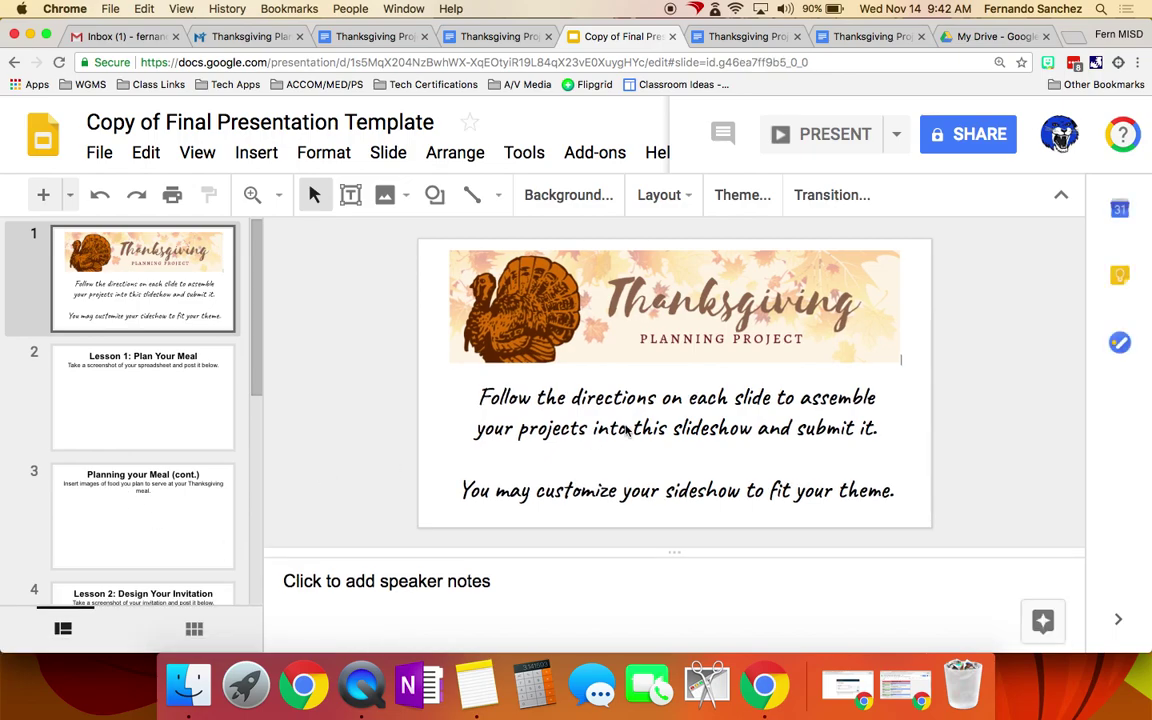
Insert the newest Sample Video.mov from Google Drive on the "Lesson 4: Video" slide and center it below the instruction text
left_click(117, 506)
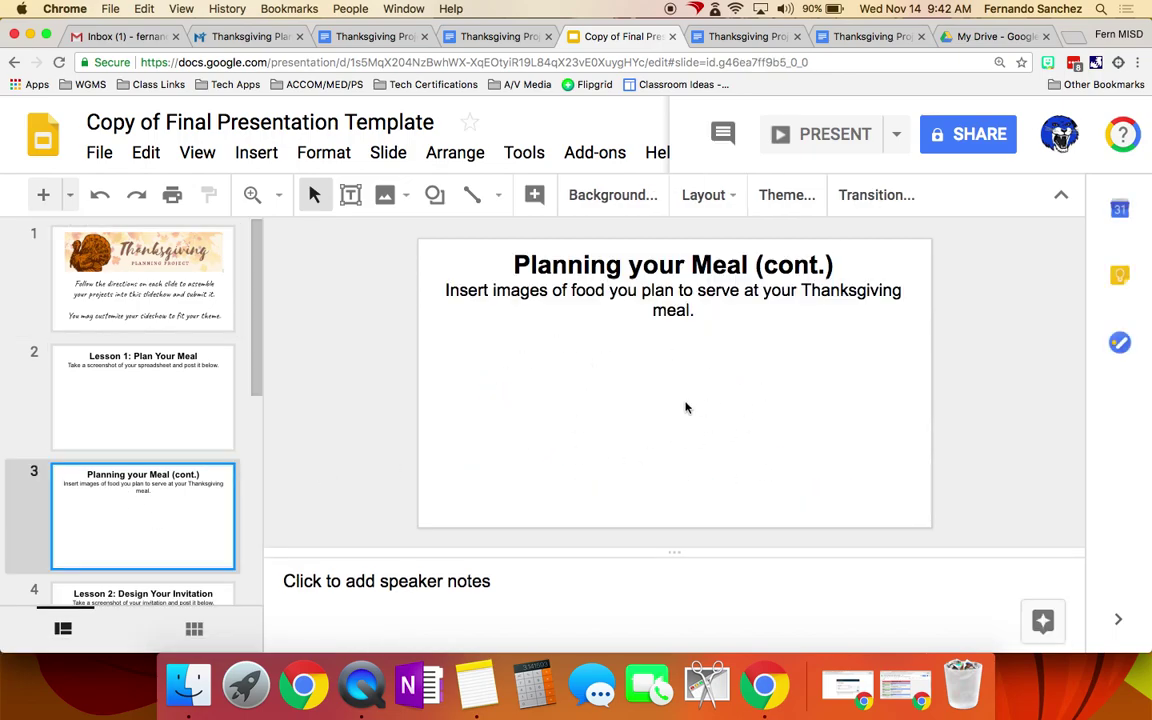
left_click(255, 572)
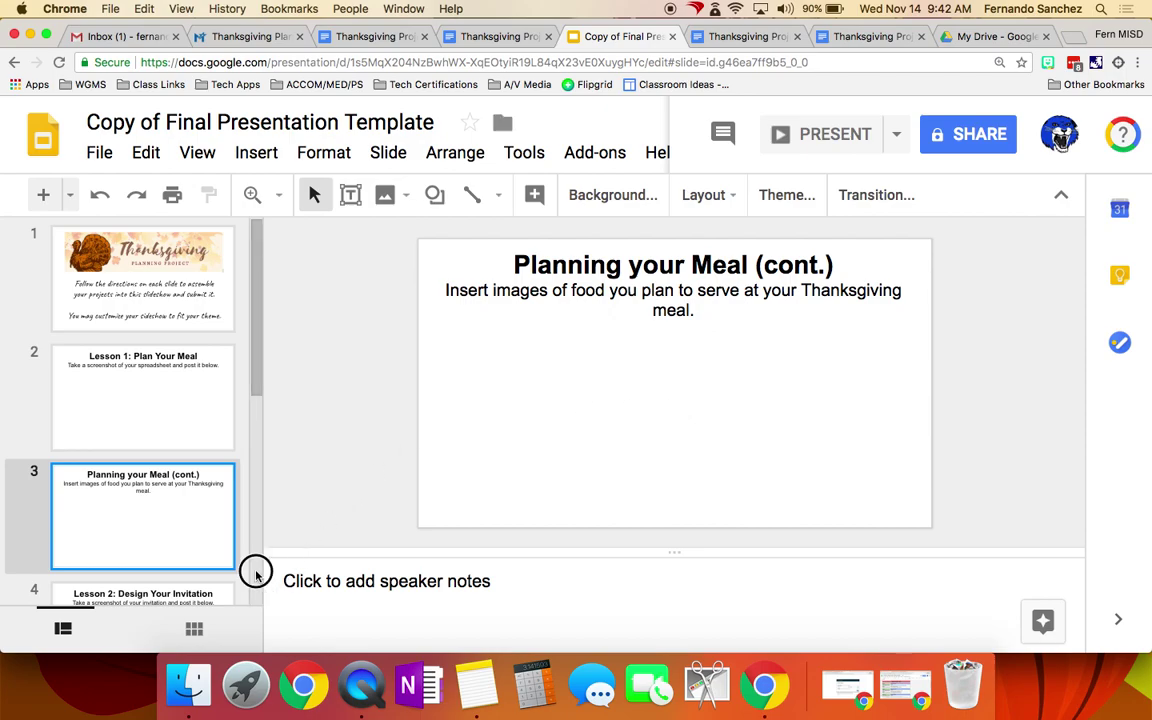
left_click(188, 514)
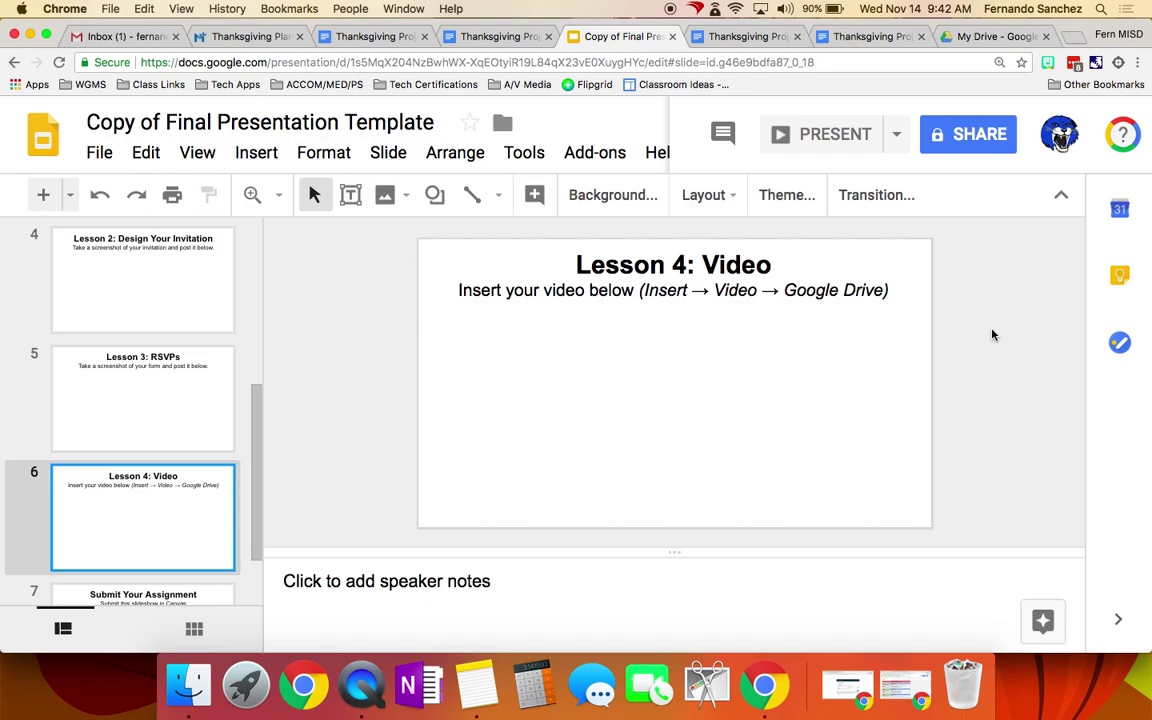
left_click(254, 152)
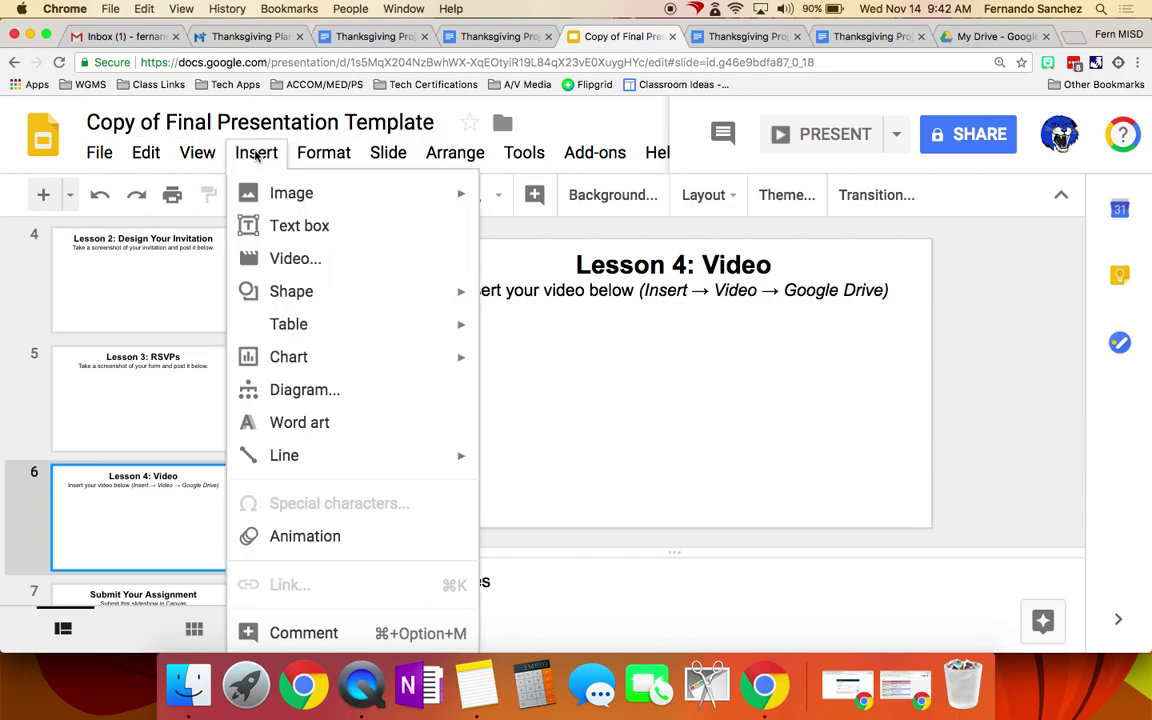
left_click(270, 258)
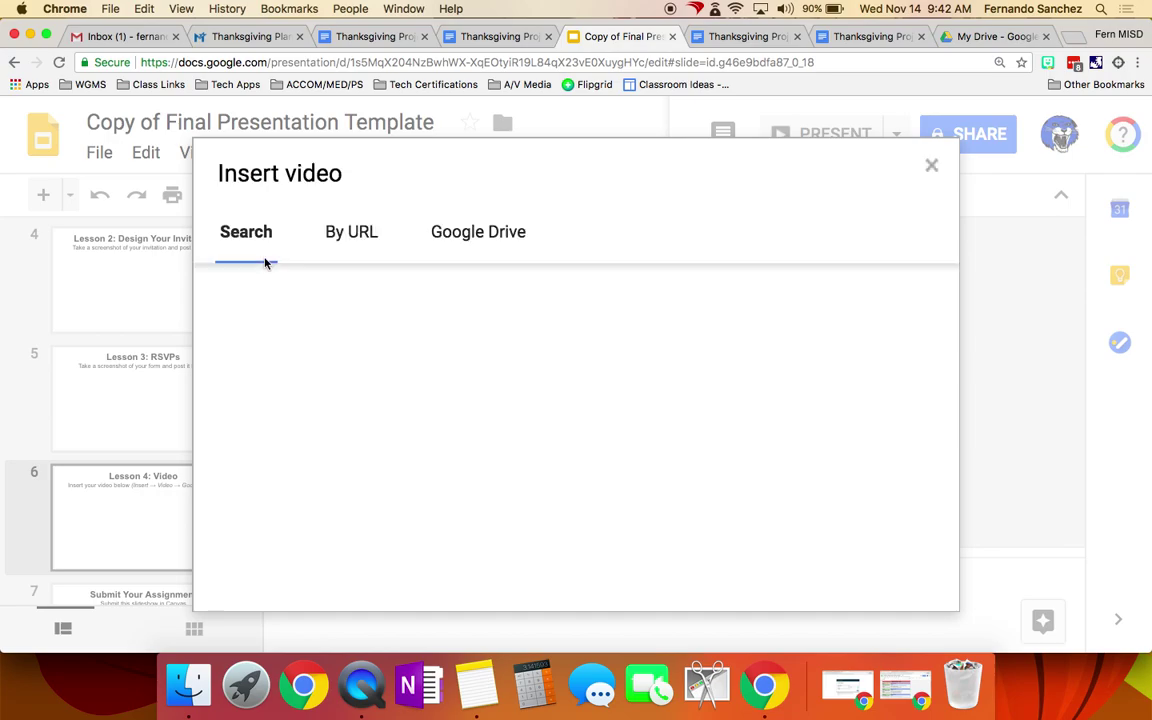
left_click(470, 234)
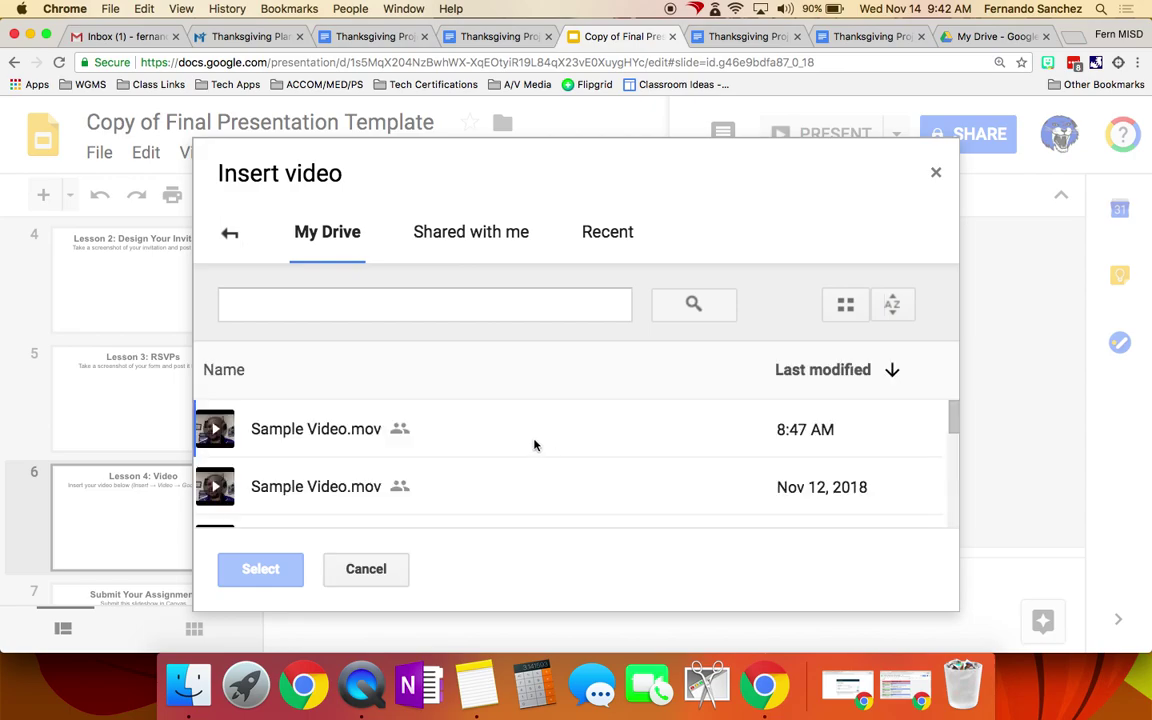
double_click(324, 431)
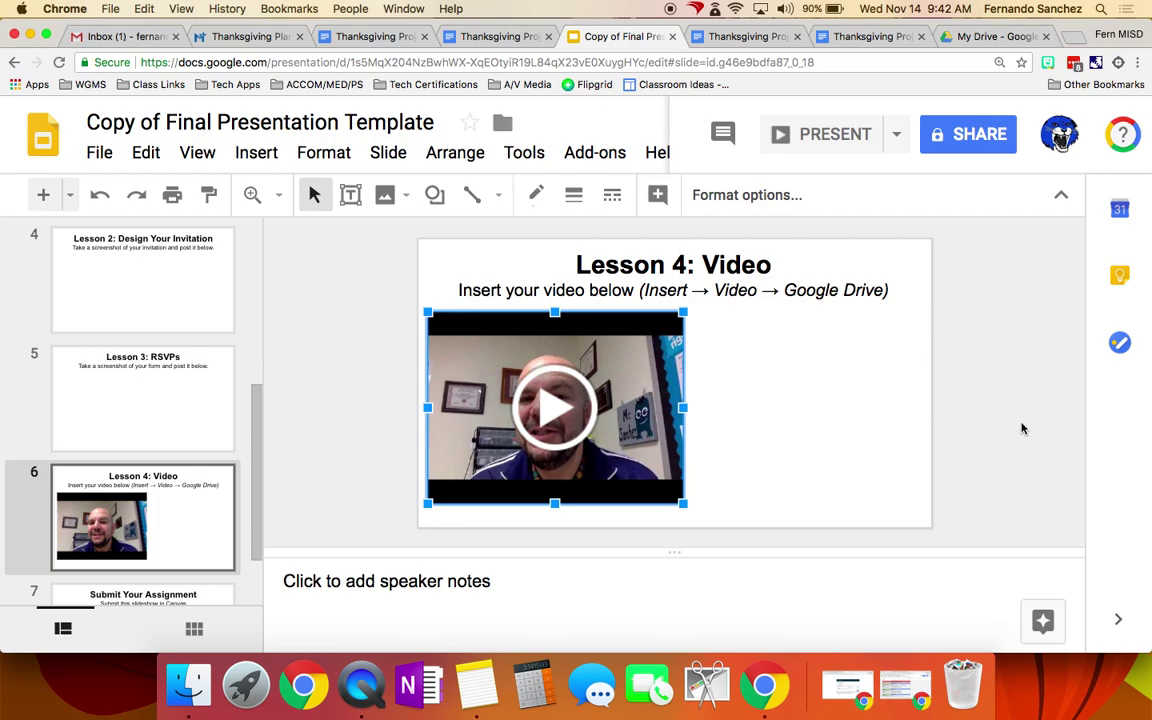
left_click_drag(590, 360, 756, 401)
left_click(967, 381)
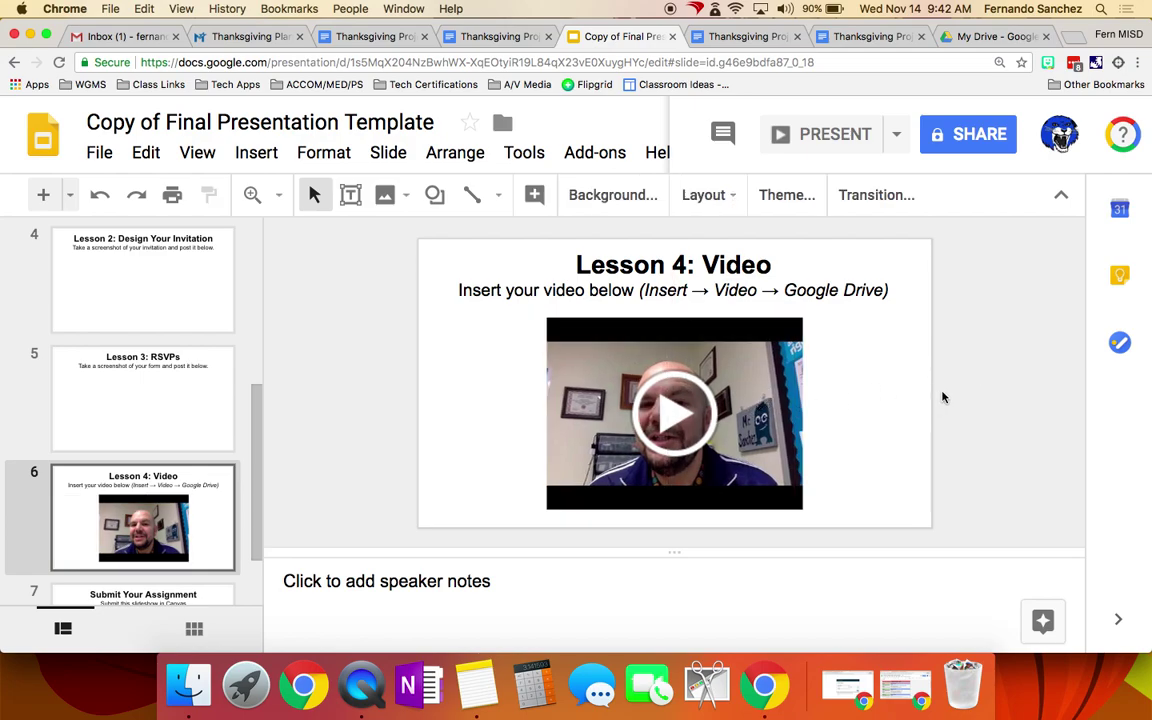
Switch to the Part 4 video instructions document
left_click(722, 38)
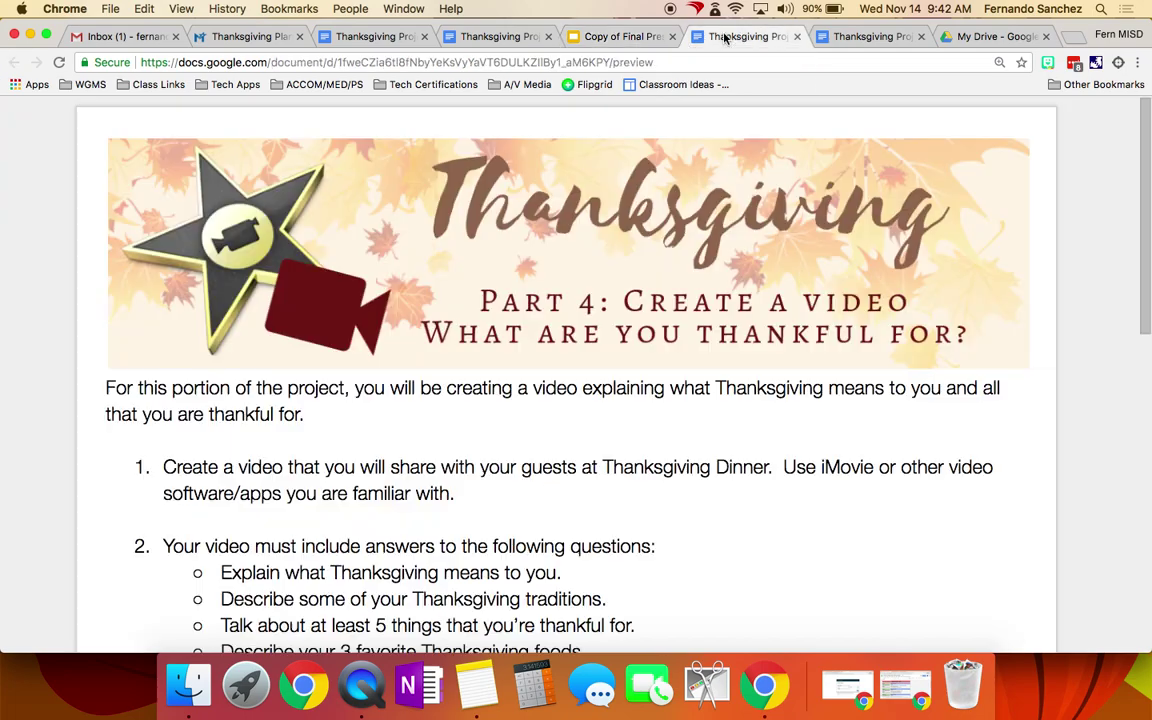